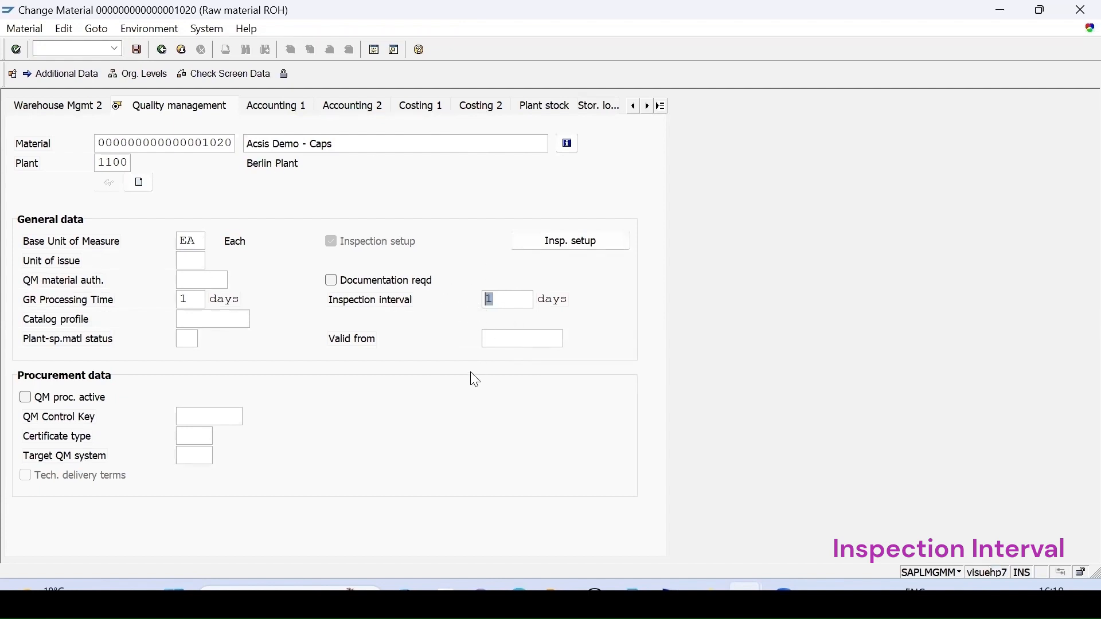
Open the material's Plant data / stor. 1 view for plant 1100 and storage location 0001.
{"action": "key", "text": "Return"}
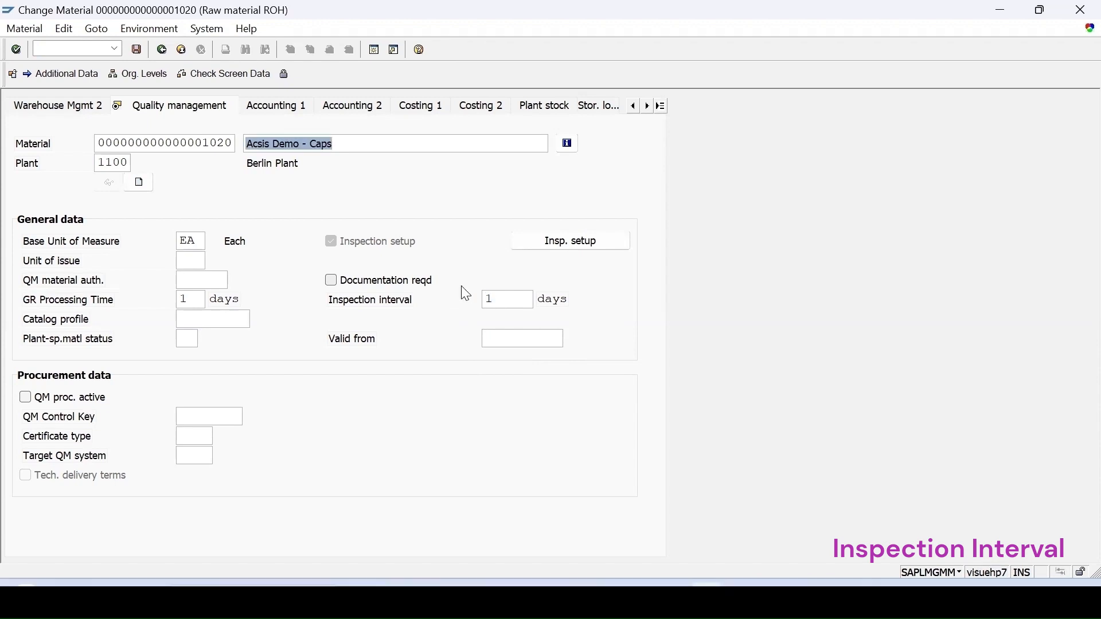
{"action": "left_click", "coordinate": [663, 107]}
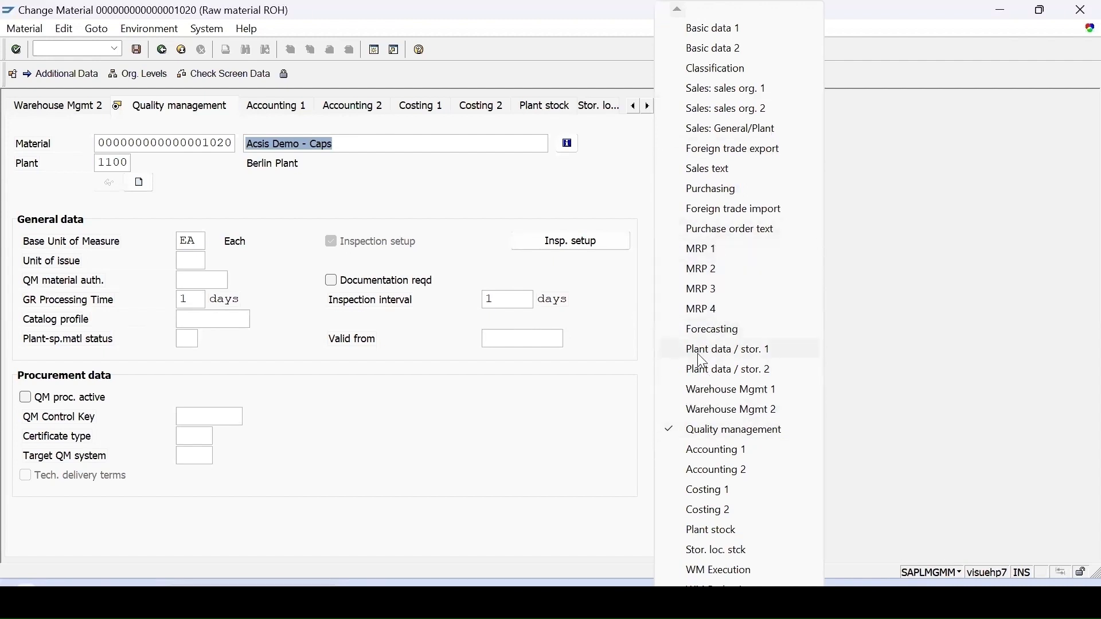
{"action": "left_click", "coordinate": [751, 360]}
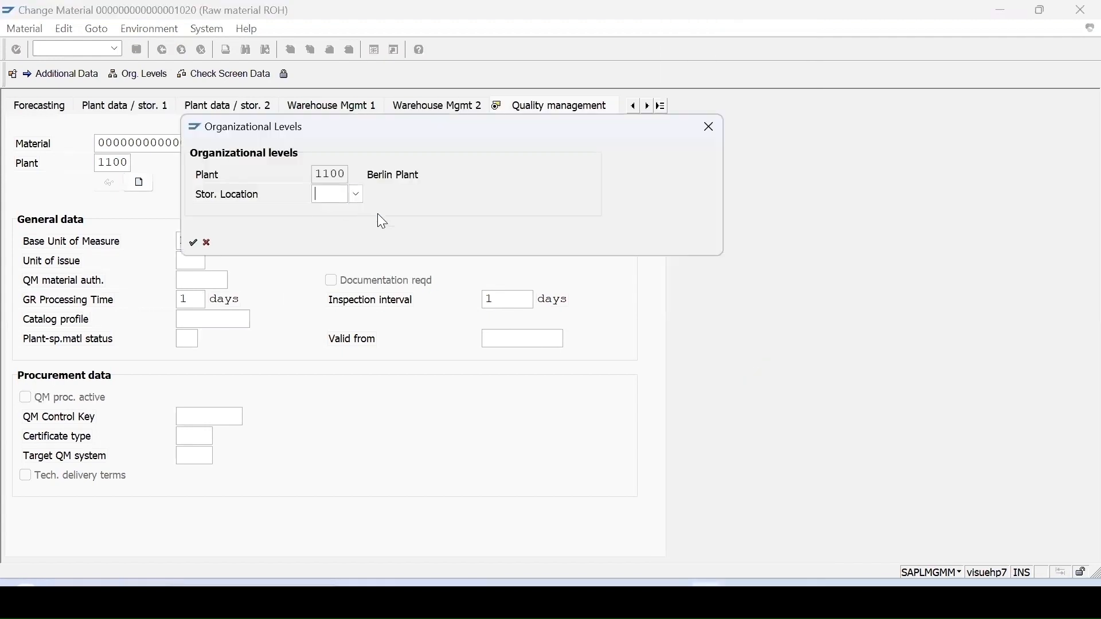
{"action": "left_click", "coordinate": [342, 213]}
{"action": "key", "text": "Return"}
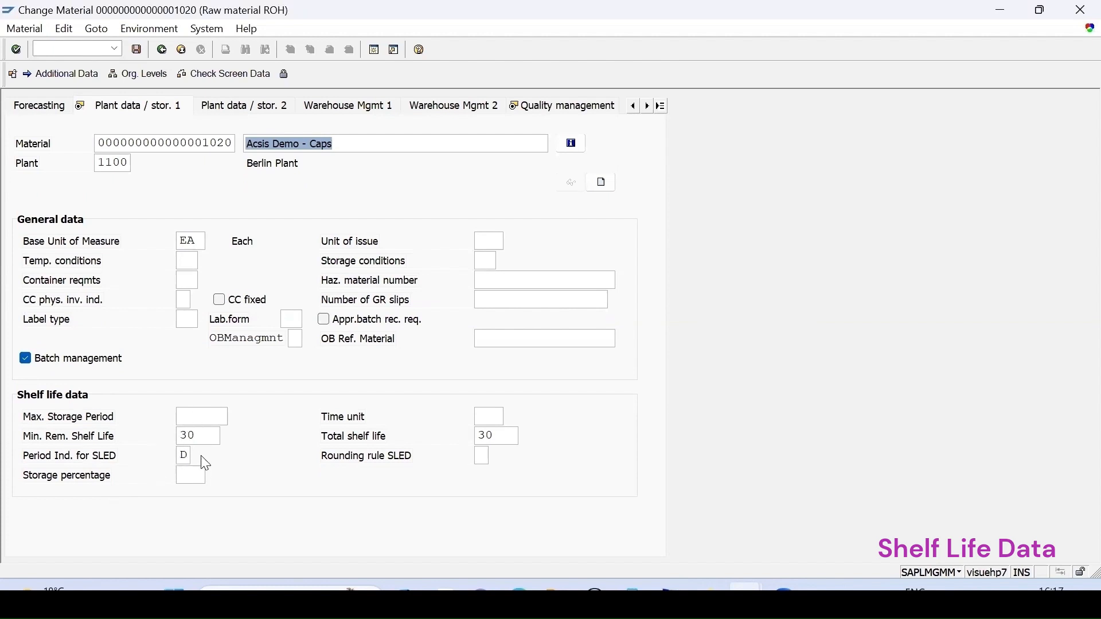
Select D (Day) as the Period Indicator for SLED in the material's shelf life data.
{"action": "left_click", "coordinate": [184, 456]}
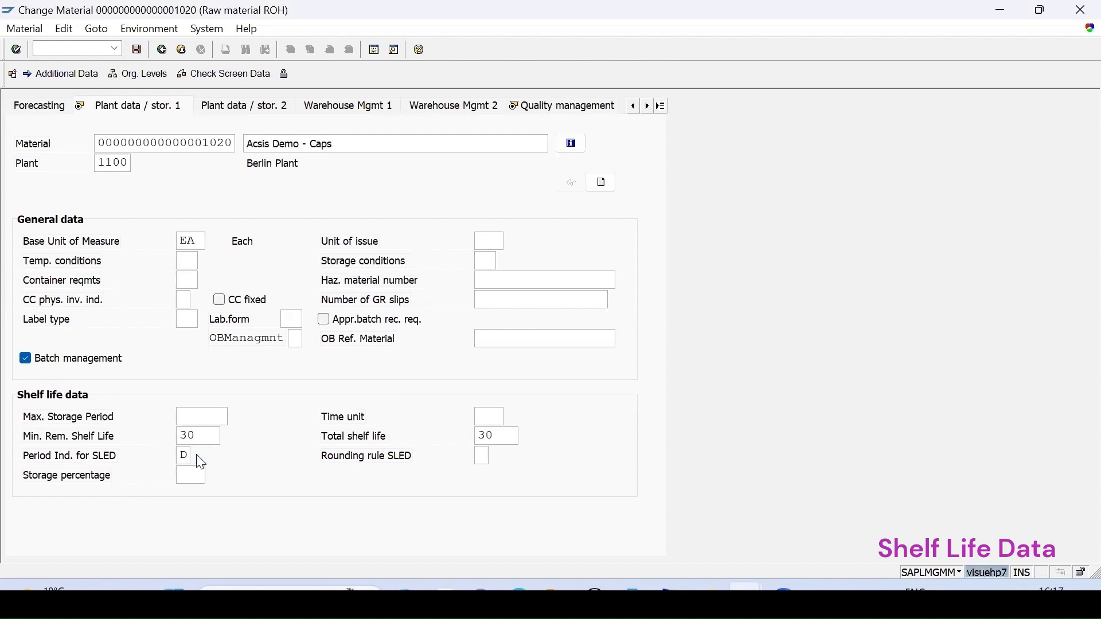
{"action": "key", "text": "F4"}
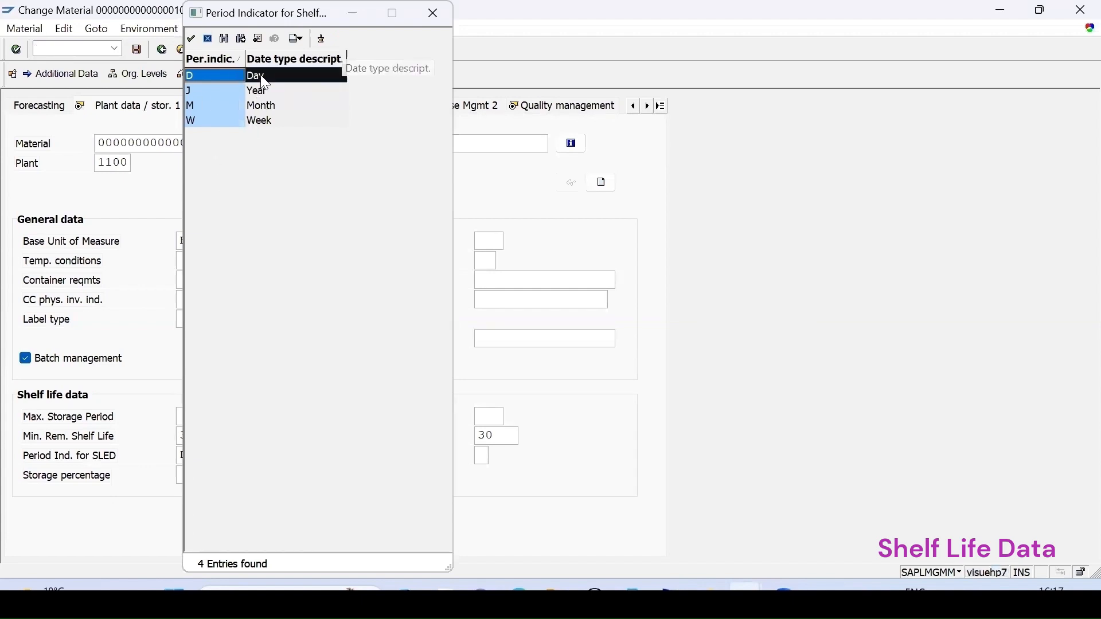
{"action": "key", "text": "Return"}
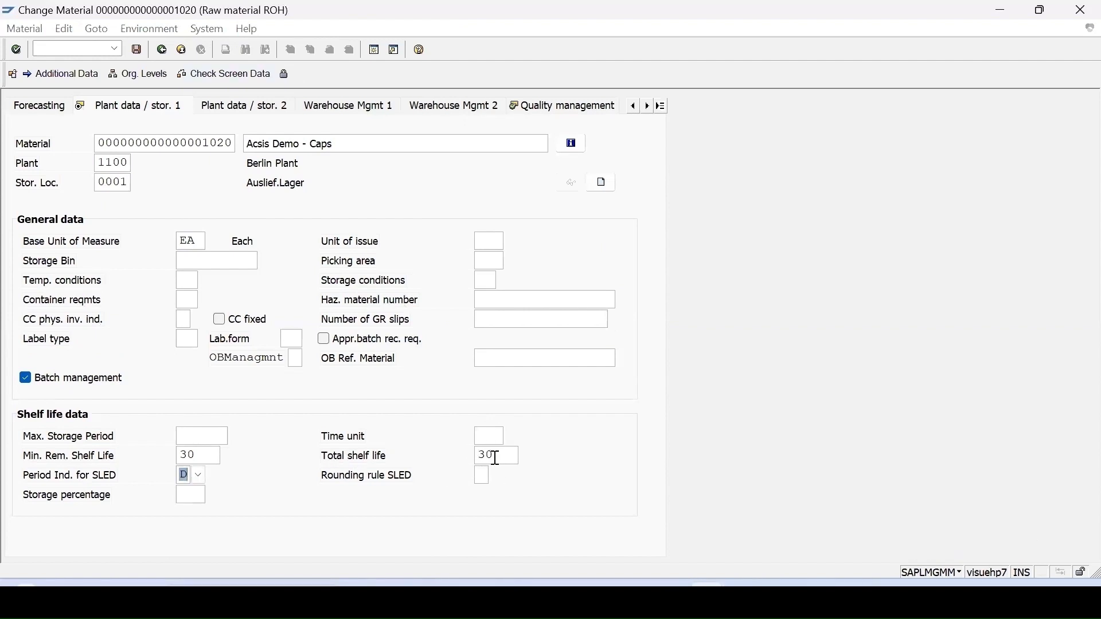
Select inspection type 09 Recurring Inspection in the material's quality management inspection setup and confirm the setup.
{"action": "key", "text": "Return"}
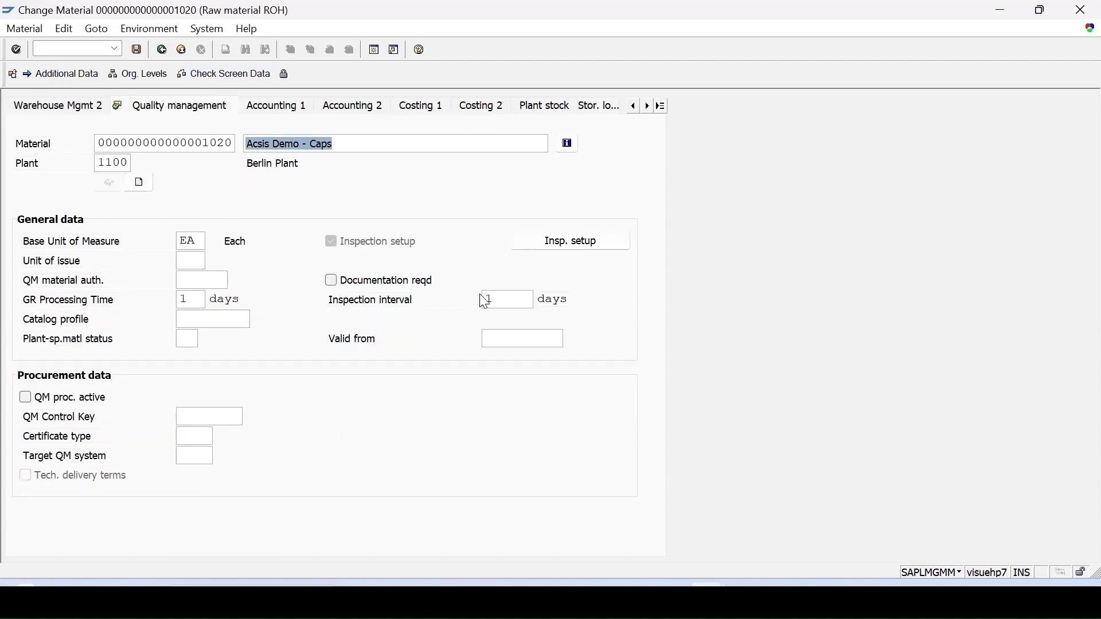
{"action": "left_click", "coordinate": [553, 243]}
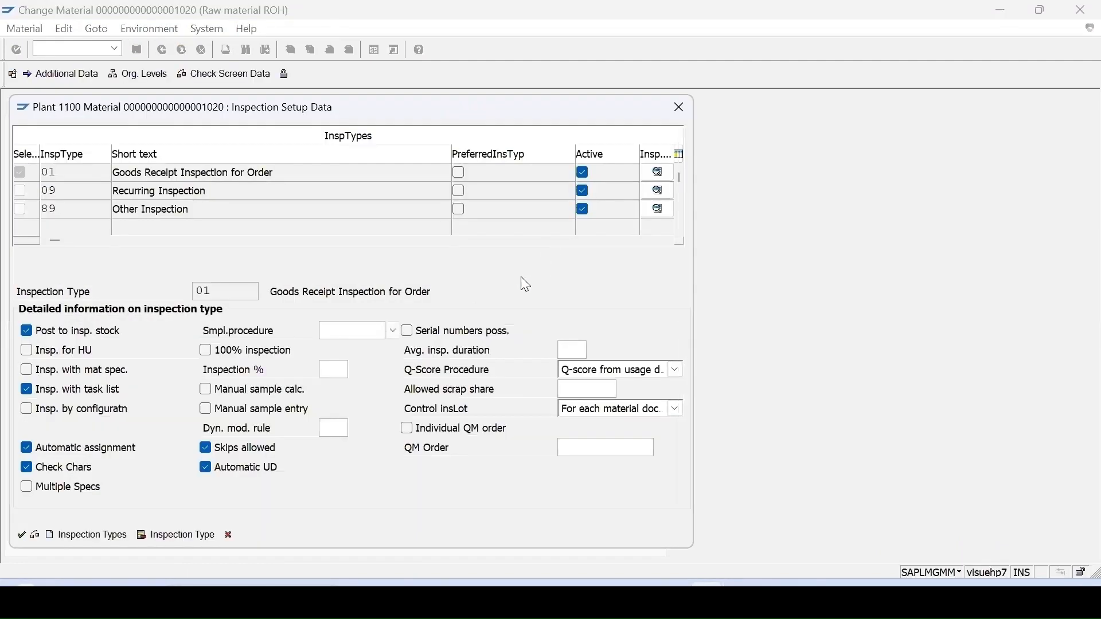
{"action": "left_click", "coordinate": [55, 193]}
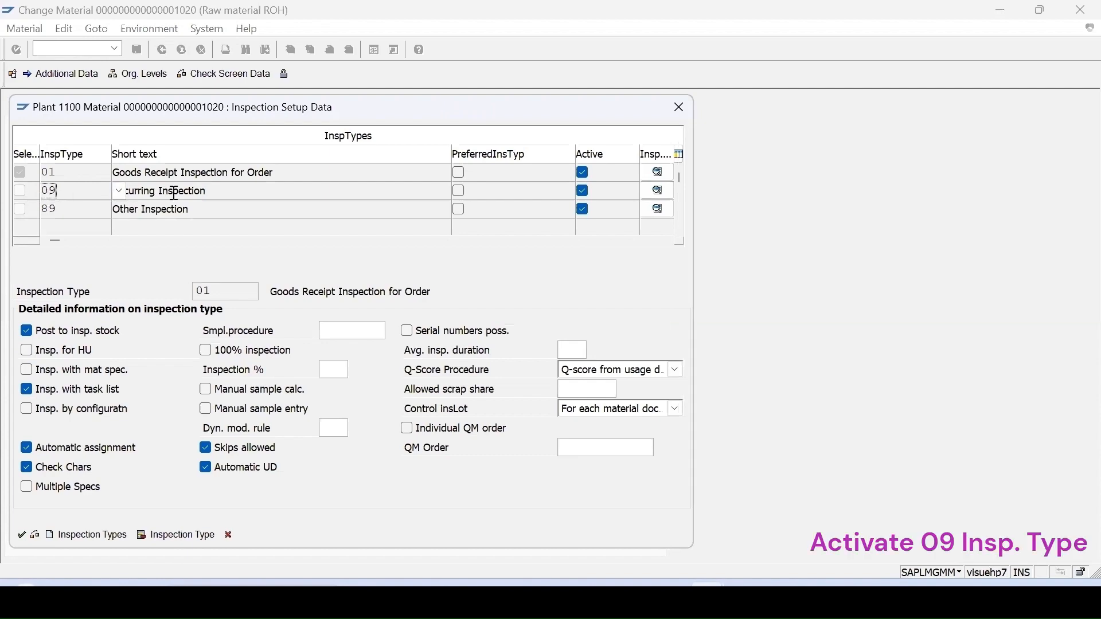
{"action": "left_click", "coordinate": [118, 191]}
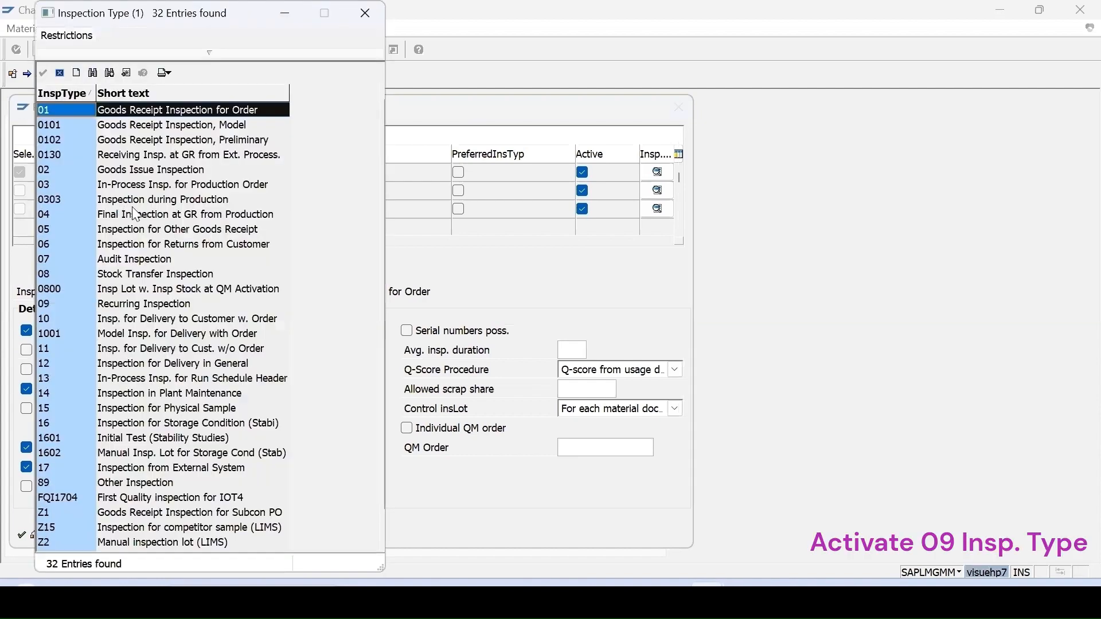
{"action": "left_click", "coordinate": [54, 302]}
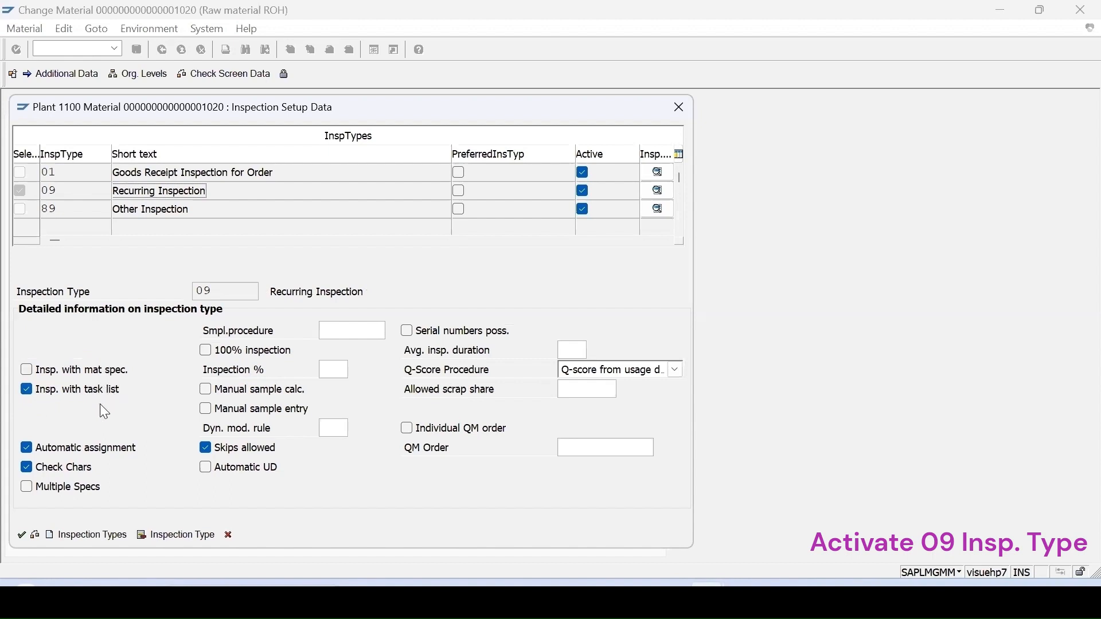
{"action": "left_click", "coordinate": [21, 535]}
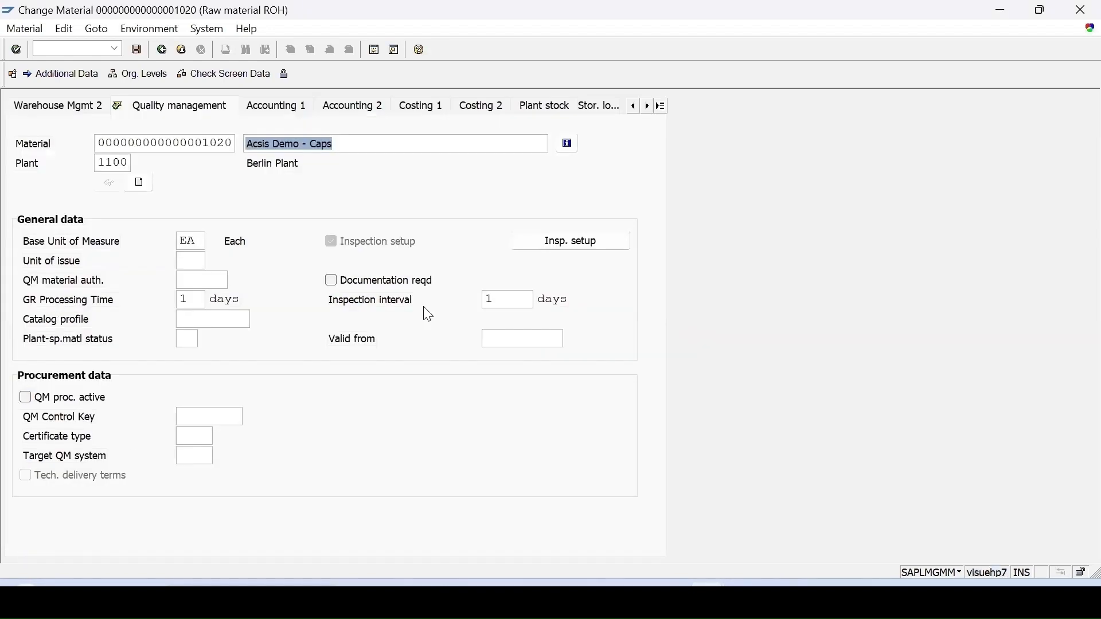
Open the Change Batch transaction in a new session with the command /omsc2n.
{"action": "left_click", "coordinate": [115, 49]}
{"action": "left_click", "coordinate": [67, 83]}
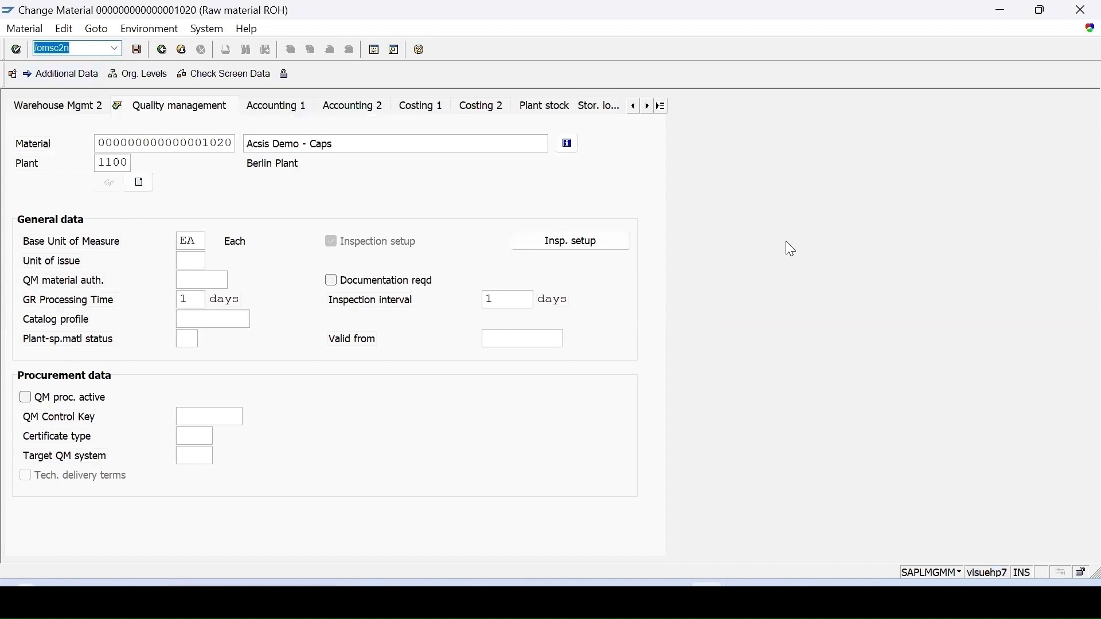
{"action": "key", "text": "Return"}
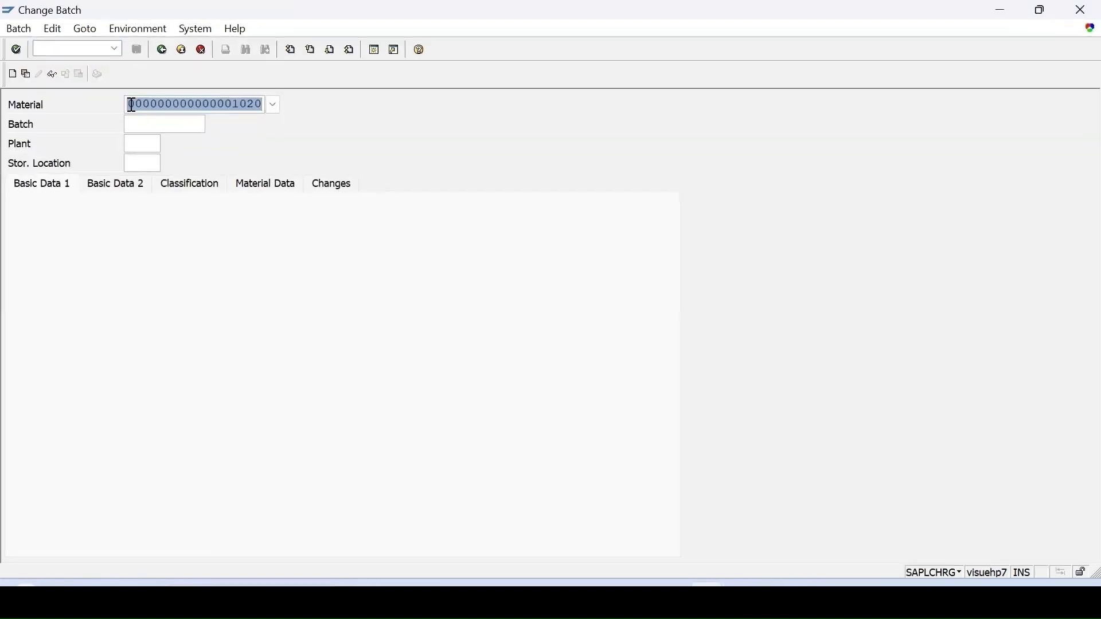
{"action": "left_click", "coordinate": [127, 127]}
{"action": "key", "text": "Tab"}
{"action": "type", "text": "1100"}
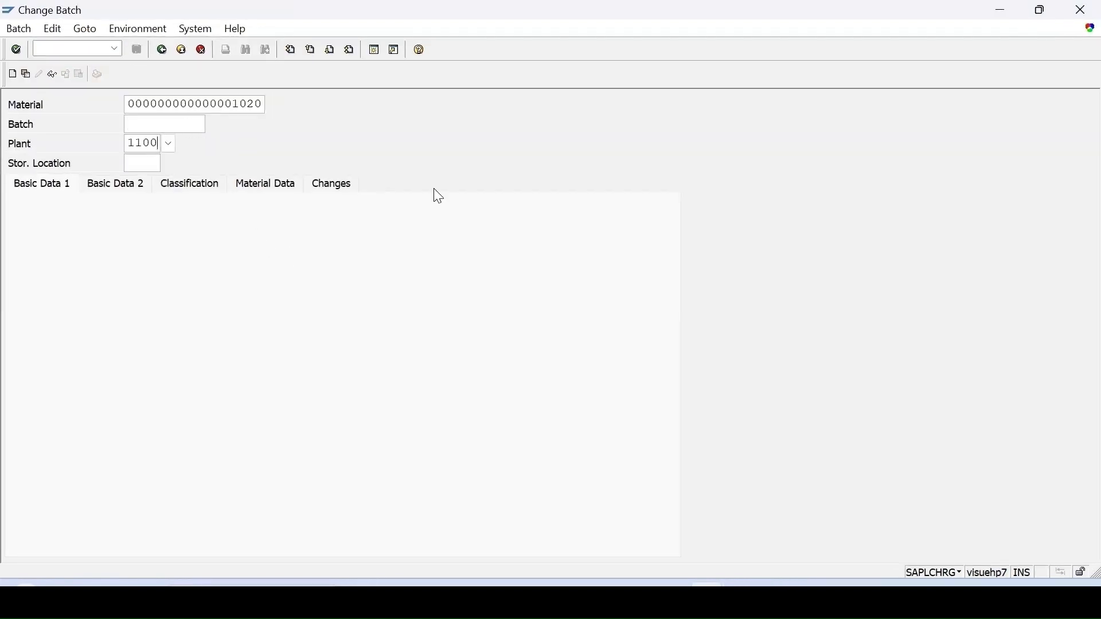
{"action": "left_click", "coordinate": [199, 128]}
{"action": "left_click", "coordinate": [209, 131]}
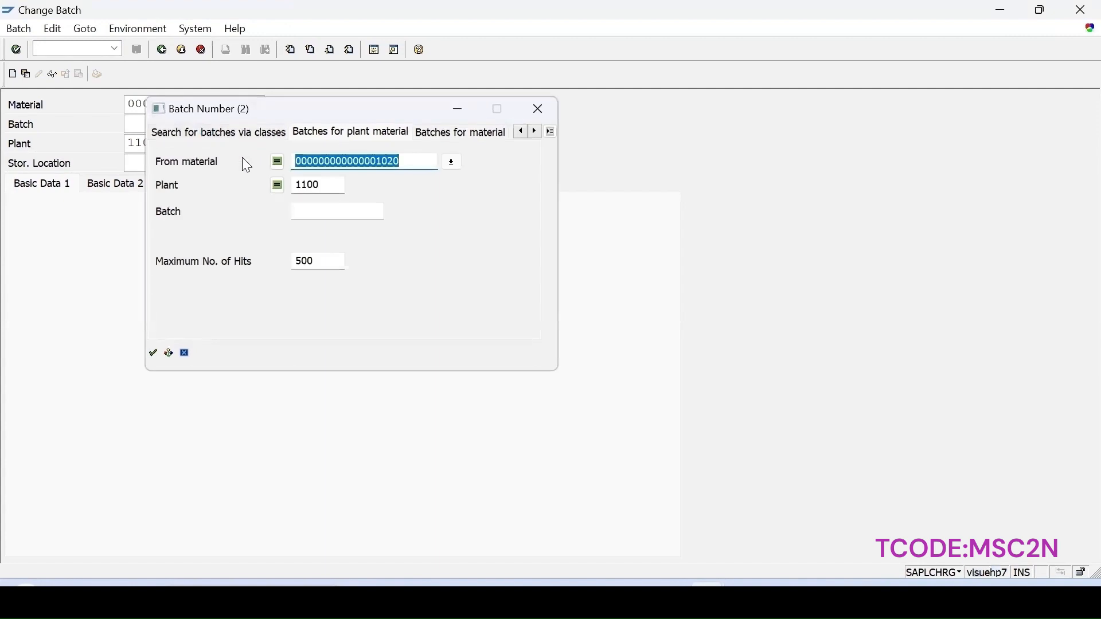
{"action": "key", "text": "Return"}
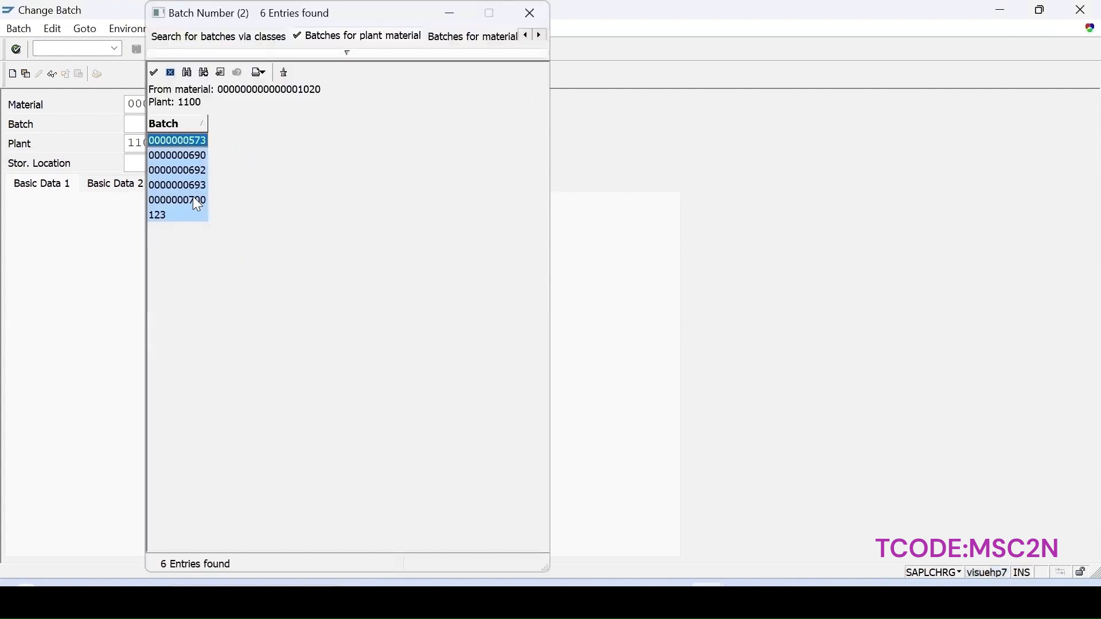
{"action": "double_click", "coordinate": [190, 198]}
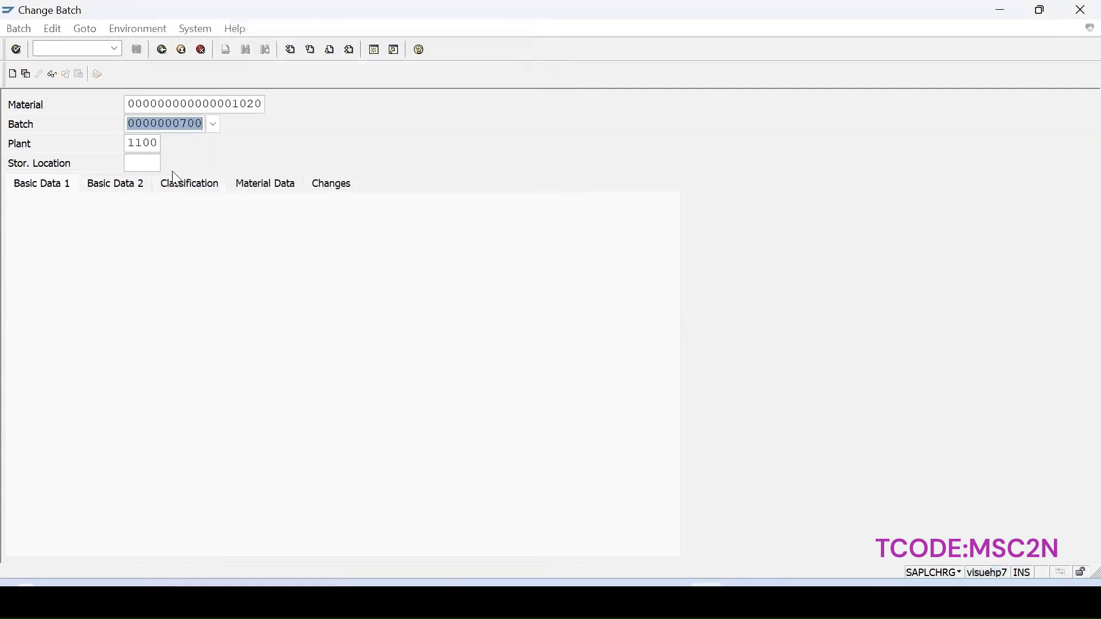
{"action": "key", "text": "Return"}
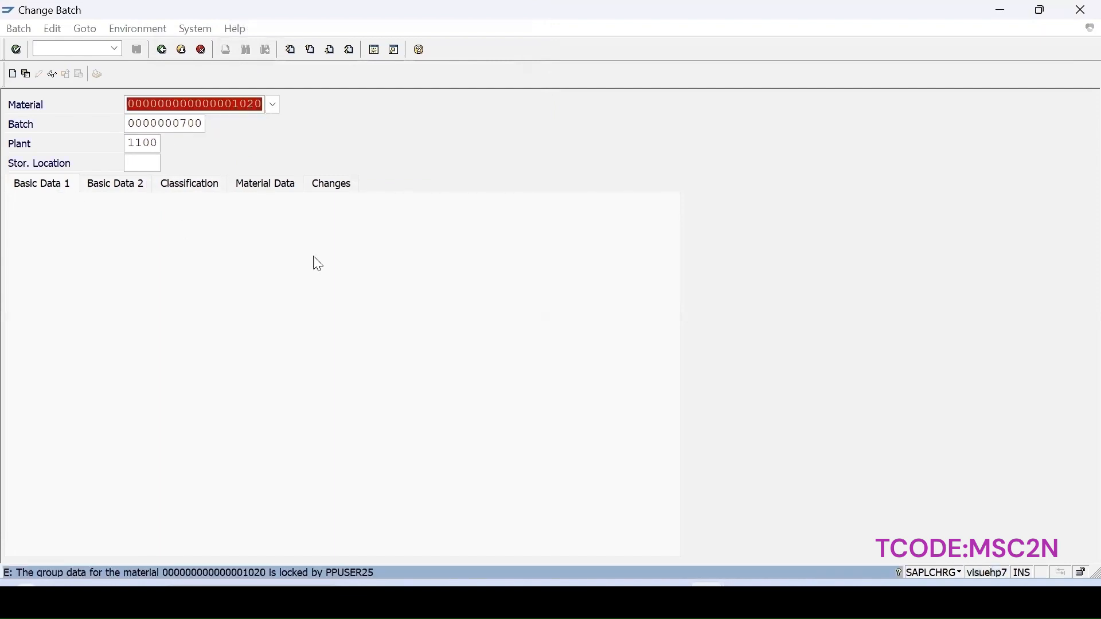
{"action": "mouse_move", "coordinate": [708, 584]}
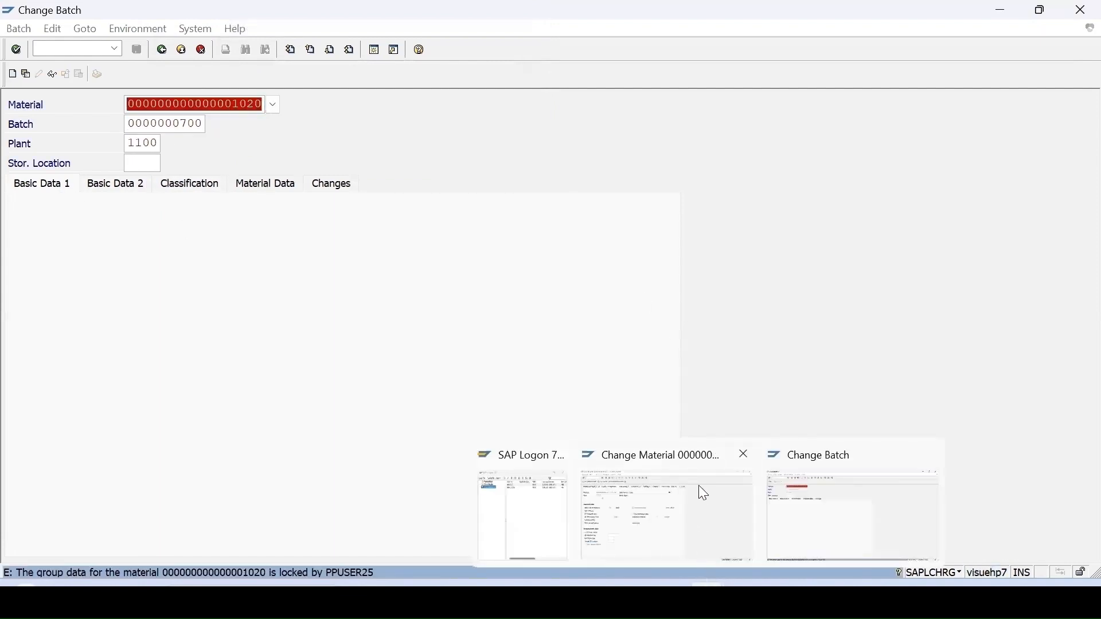
{"action": "left_click", "coordinate": [741, 453]}
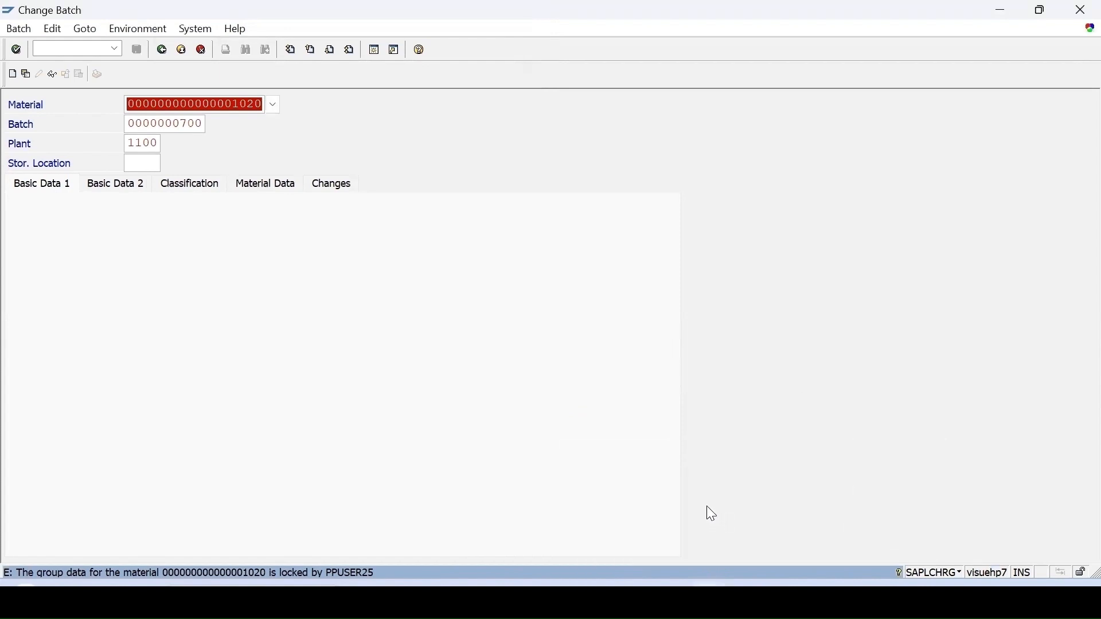
{"action": "key", "text": "Return"}
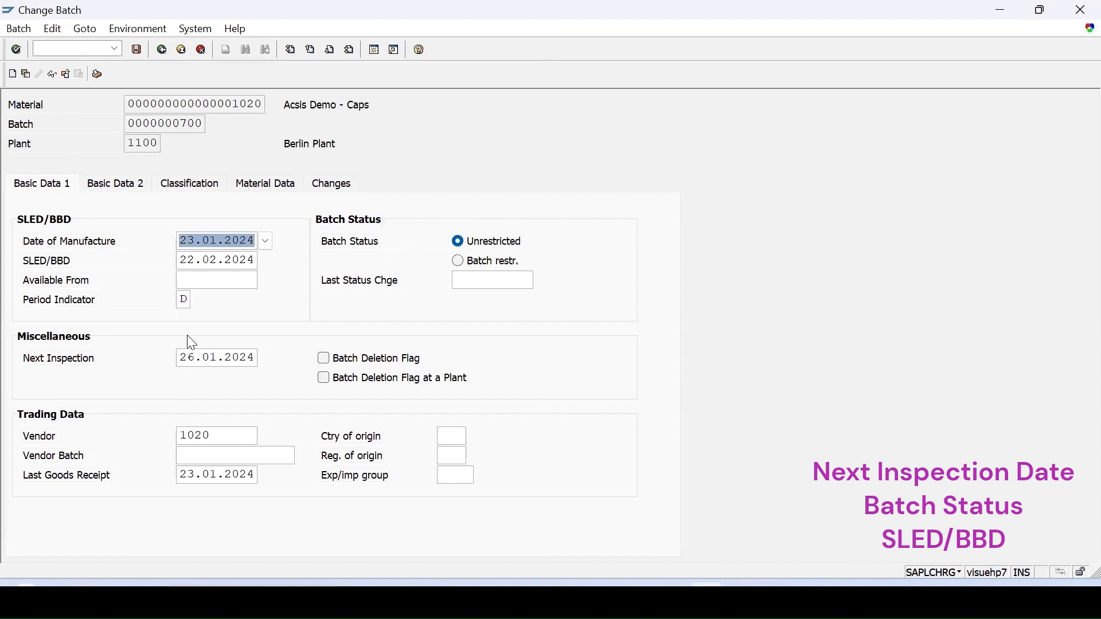
Select D (Day) as the batch's Period Indicator in the SLED/BBD data.
{"action": "left_click", "coordinate": [180, 298]}
{"action": "left_click", "coordinate": [198, 300]}
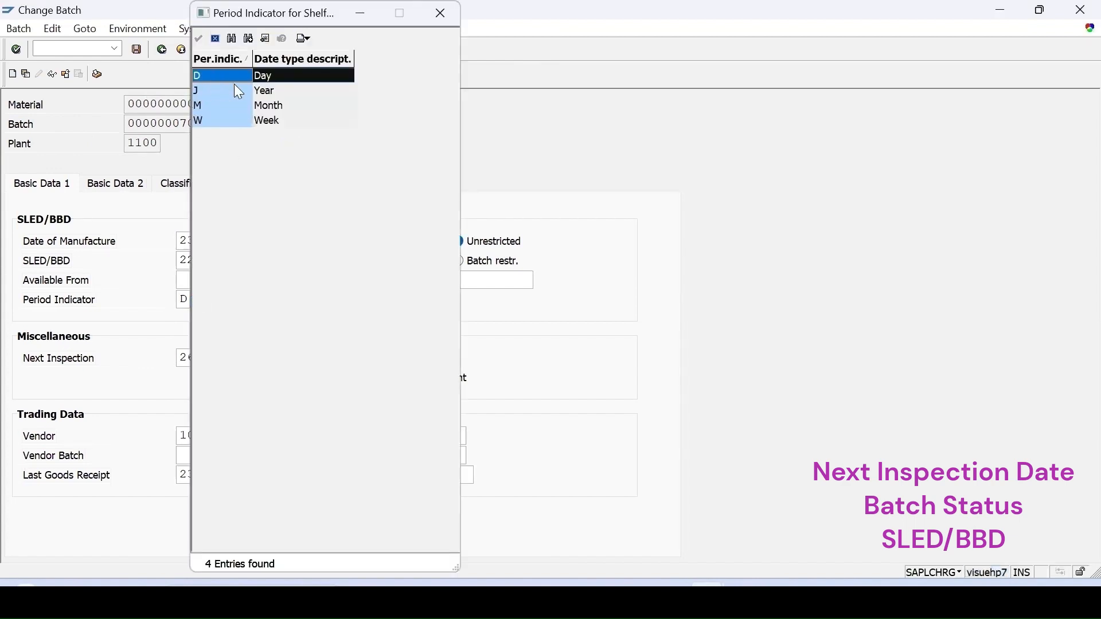
{"action": "double_click", "coordinate": [272, 83]}
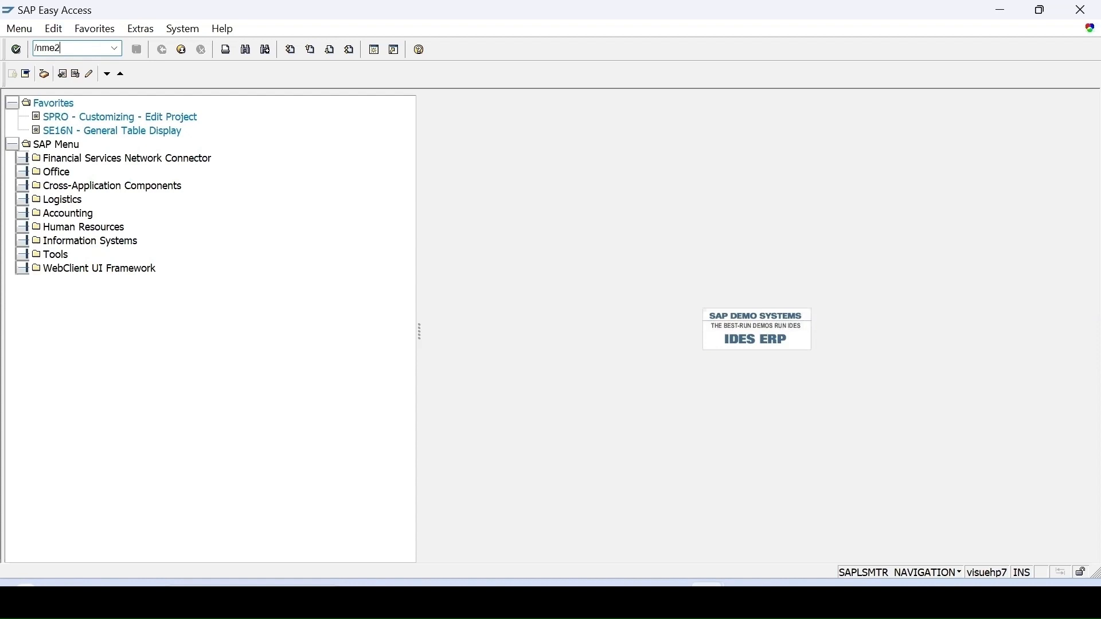
Start a new standard purchase order with transaction ME21N and set its vendor to 1000.
{"action": "key", "text": "Return"}
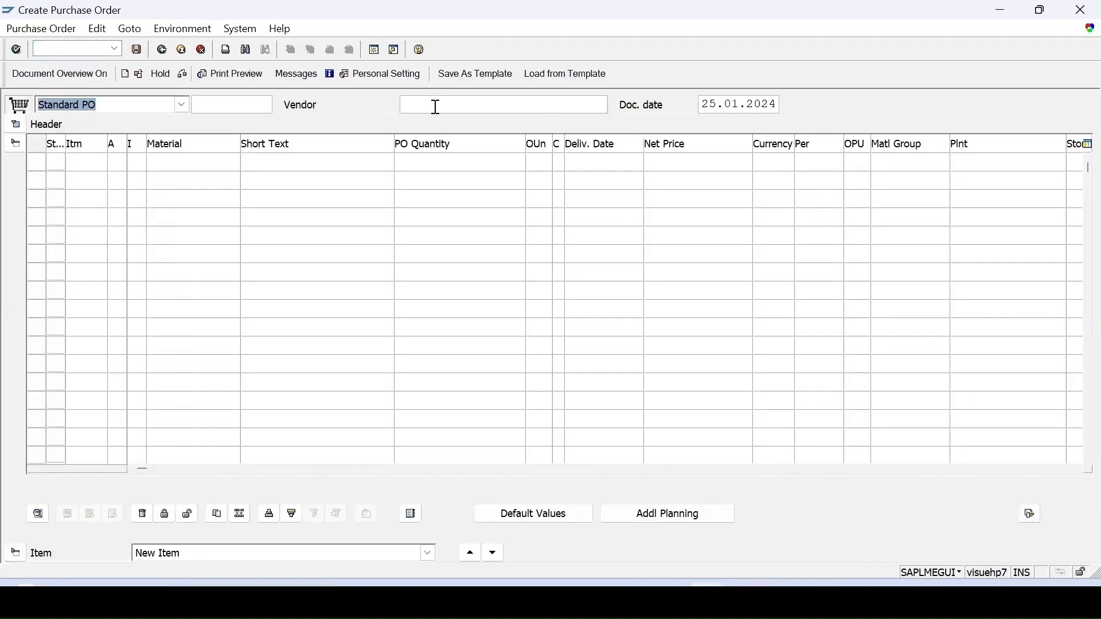
{"action": "left_click", "coordinate": [437, 107]}
{"action": "left_click", "coordinate": [437, 106]}
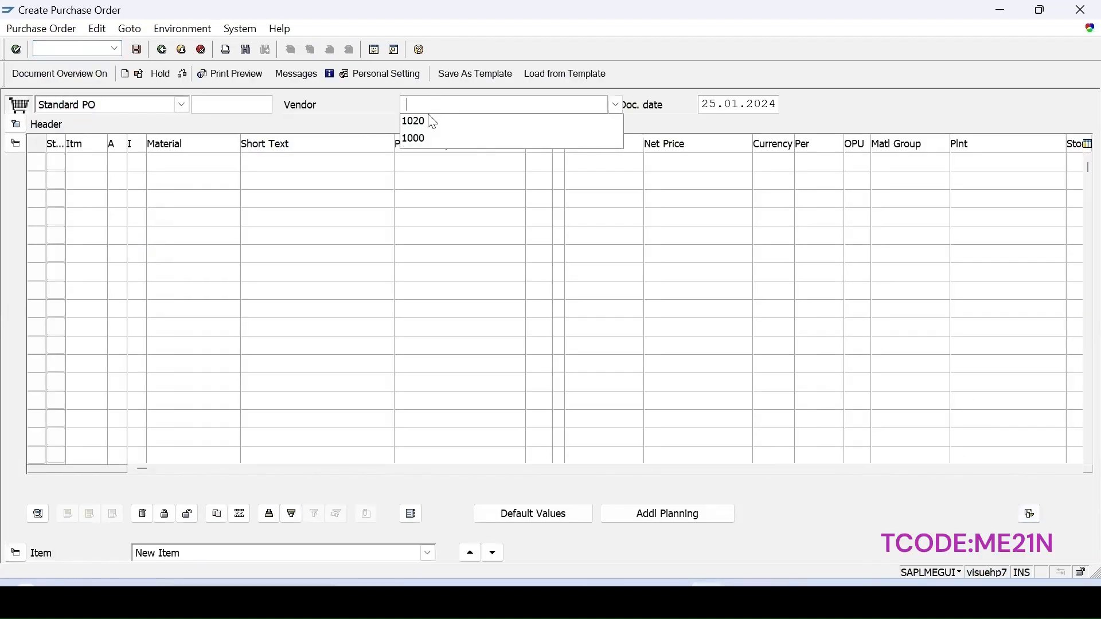
{"action": "left_click", "coordinate": [411, 140]}
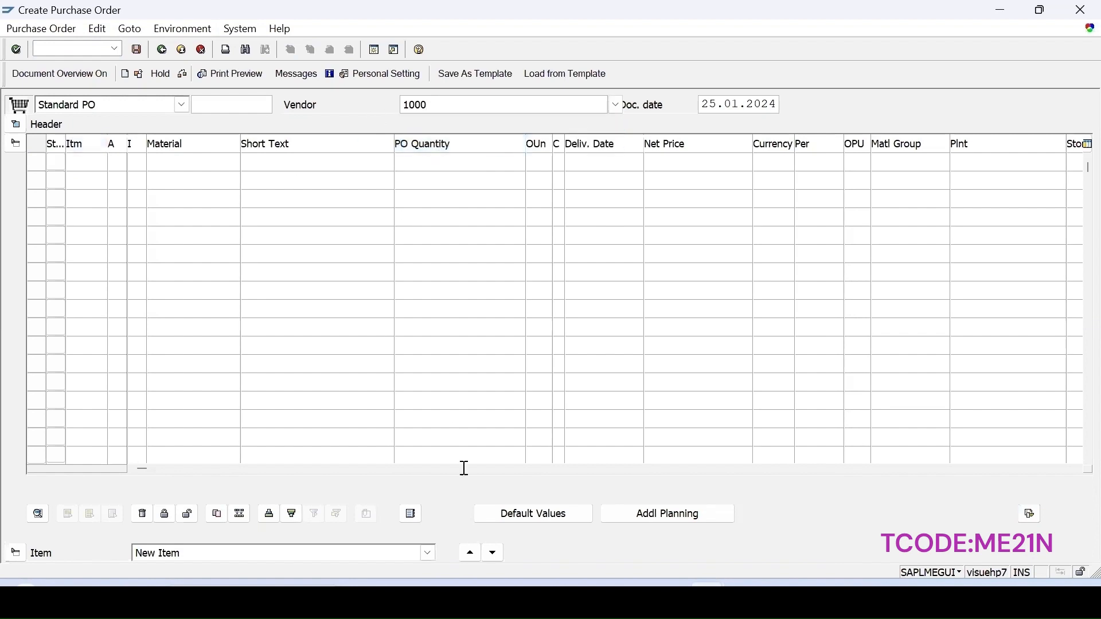
{"action": "key", "text": "Return"}
Set the order's organizational data to purchasing organization 1000, purchasing group 001 and company code 1000.
{"action": "left_click", "coordinate": [164, 165]}
{"action": "left_click", "coordinate": [166, 181]}
{"action": "left_click", "coordinate": [170, 203]}
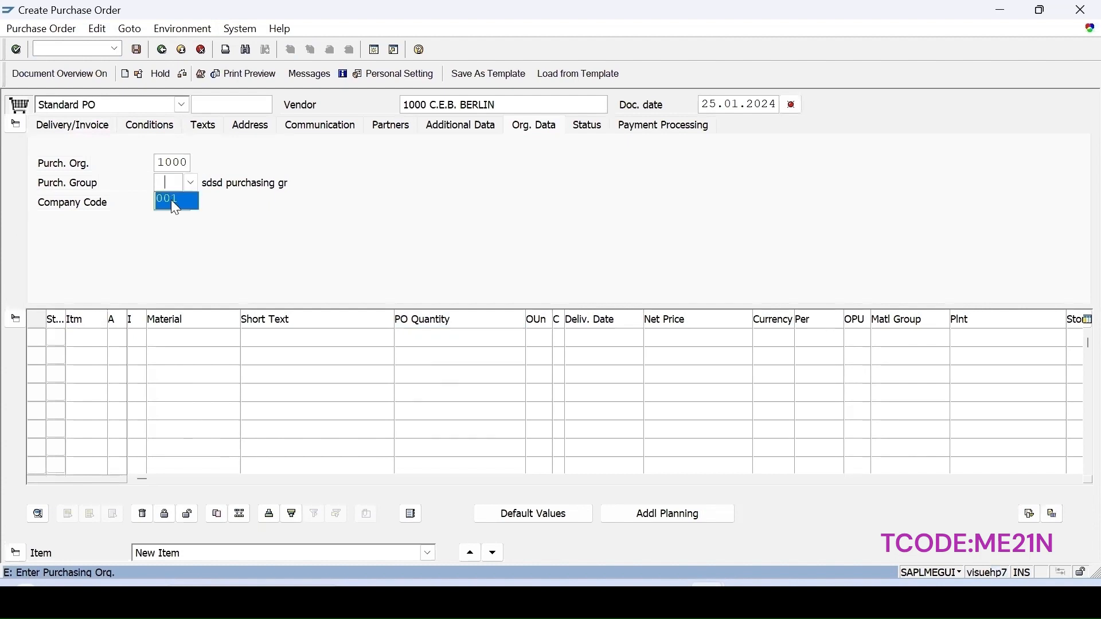
{"action": "left_click", "coordinate": [172, 219]}
Add an order item for material 1020 with a PO quantity of 11 and plant 1100.
{"action": "left_click", "coordinate": [195, 336]}
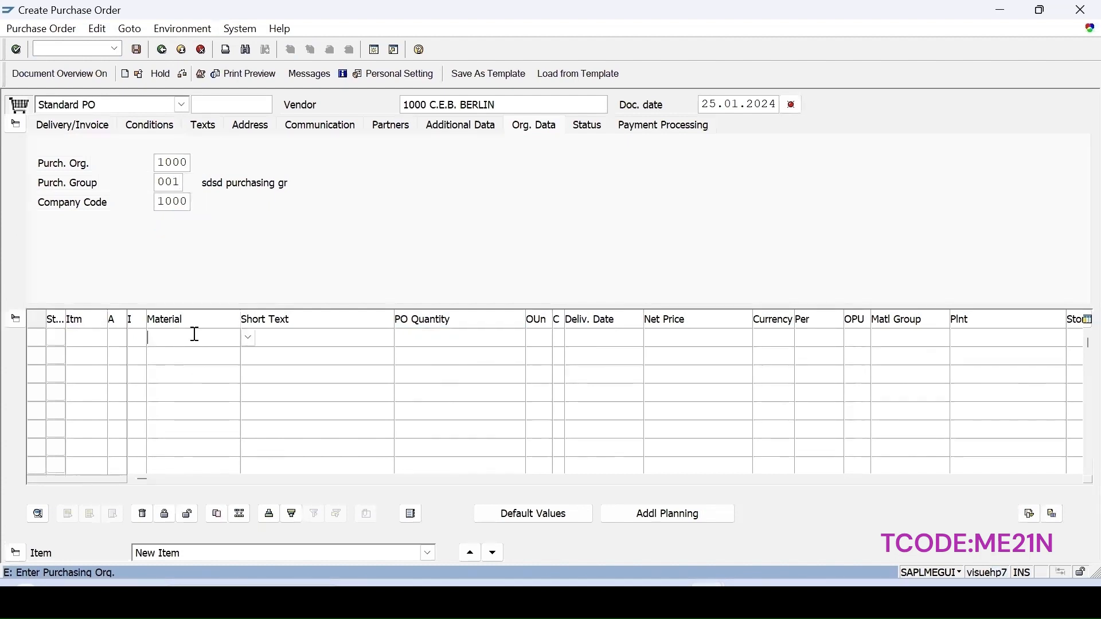
{"action": "type", "text": "1020"}
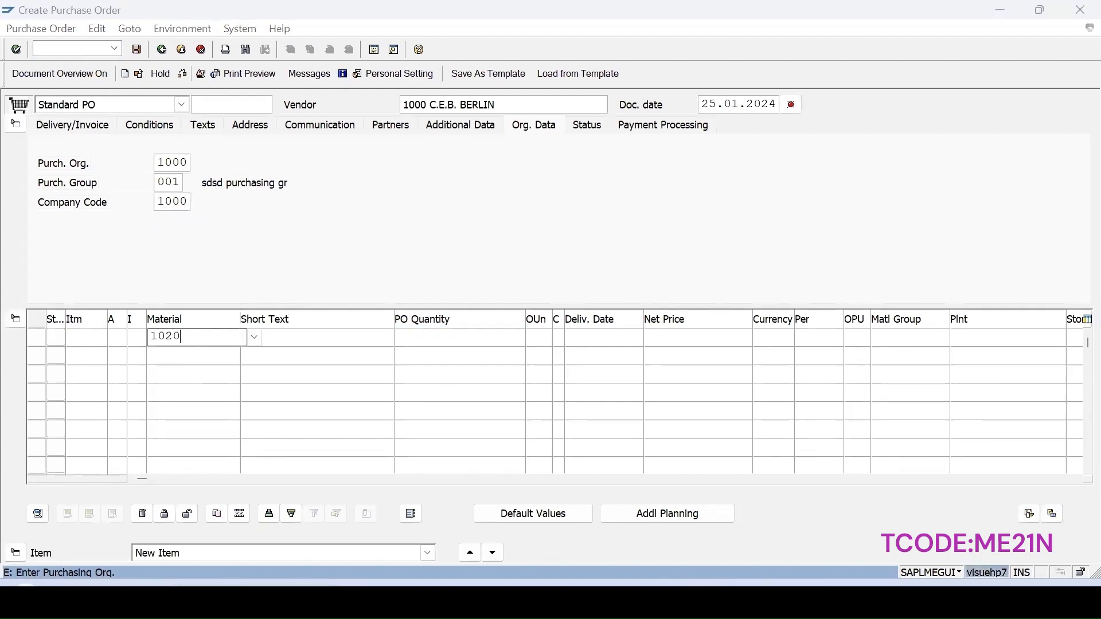
{"action": "left_click", "coordinate": [439, 343]}
{"action": "type", "text": "11"}
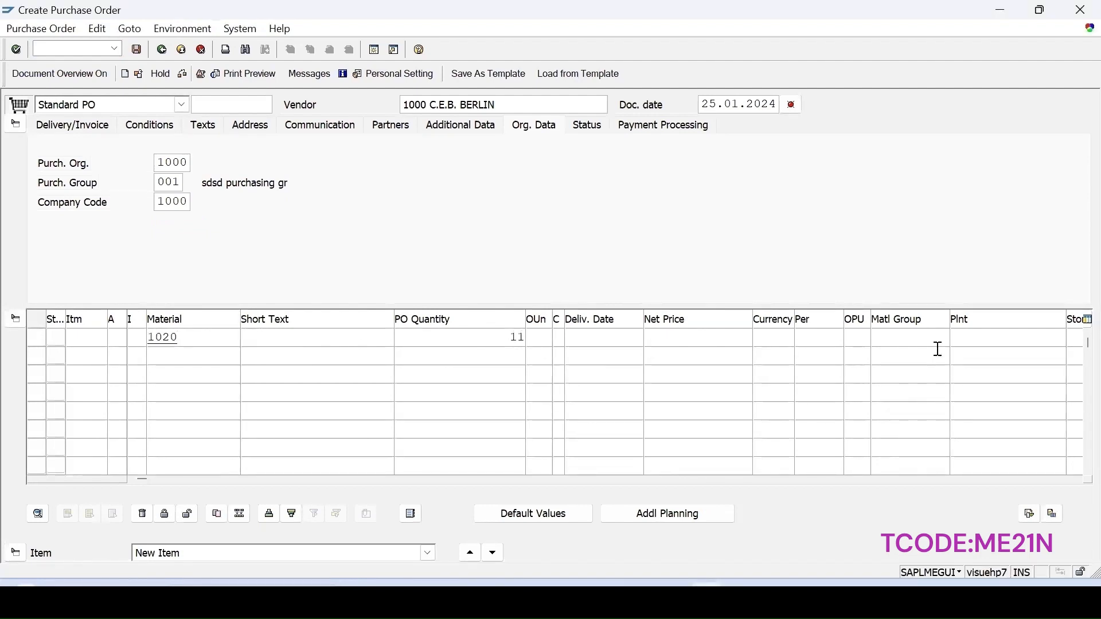
{"action": "left_click", "coordinate": [984, 340]}
{"action": "type", "text": "1100"}
{"action": "key", "text": "Return"}
Check and save the purchase order, and copy its new document number.
{"action": "left_click", "coordinate": [212, 74]}
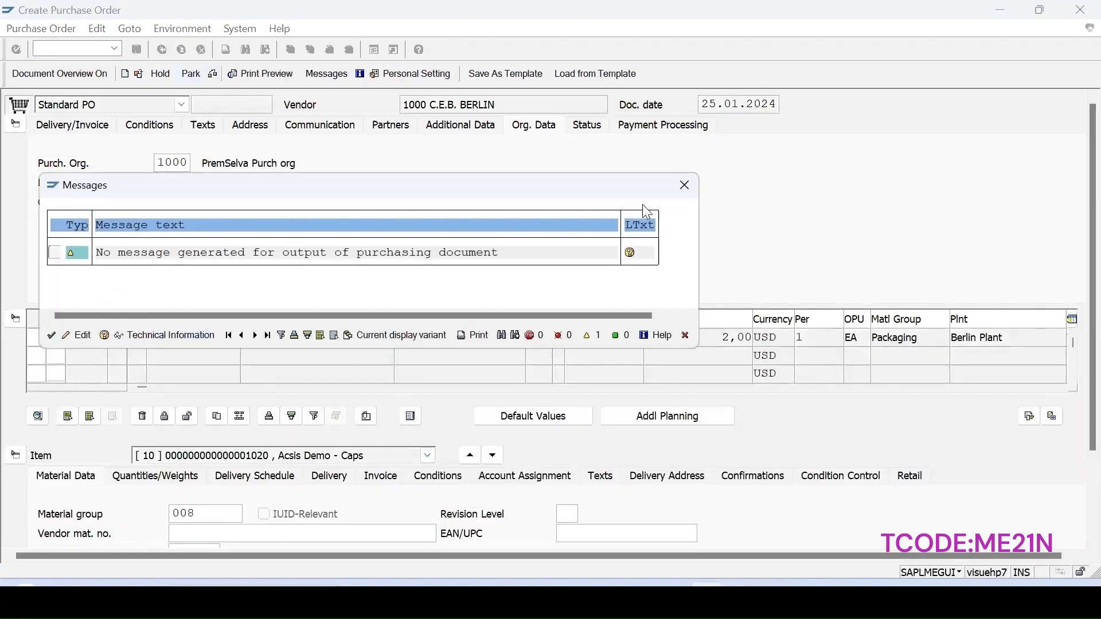
{"action": "left_click", "coordinate": [684, 184]}
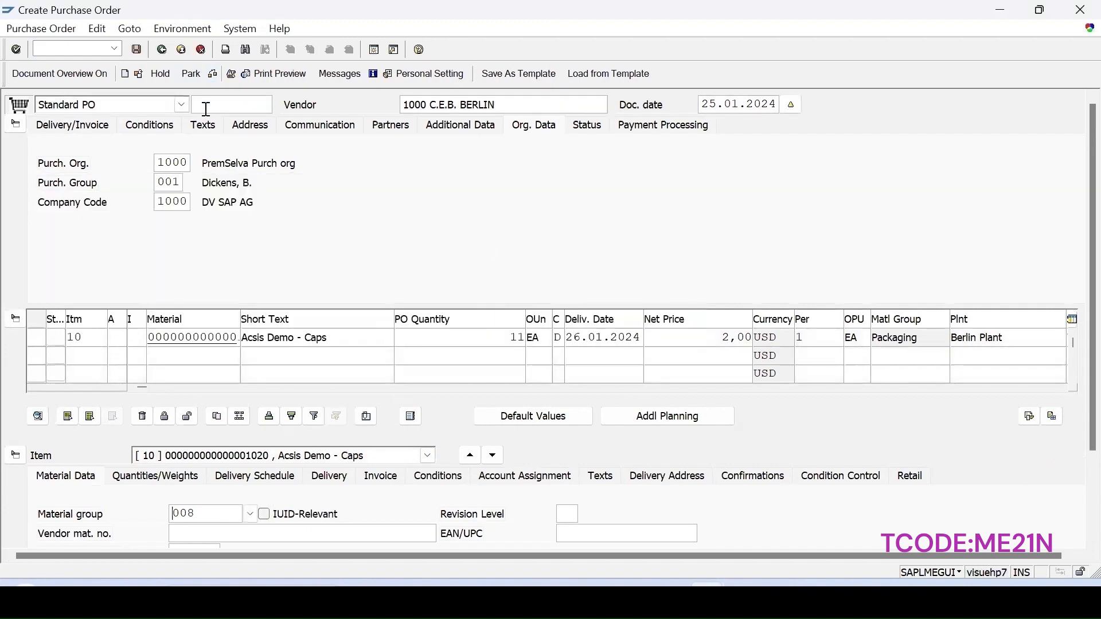
{"action": "left_click", "coordinate": [136, 48]}
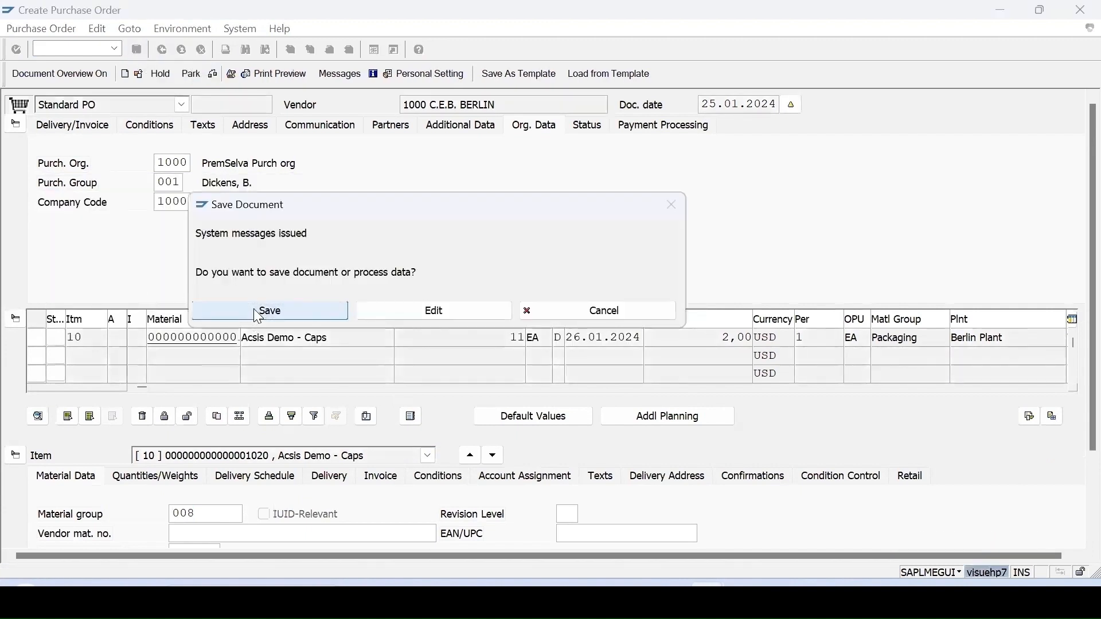
{"action": "left_click", "coordinate": [256, 313]}
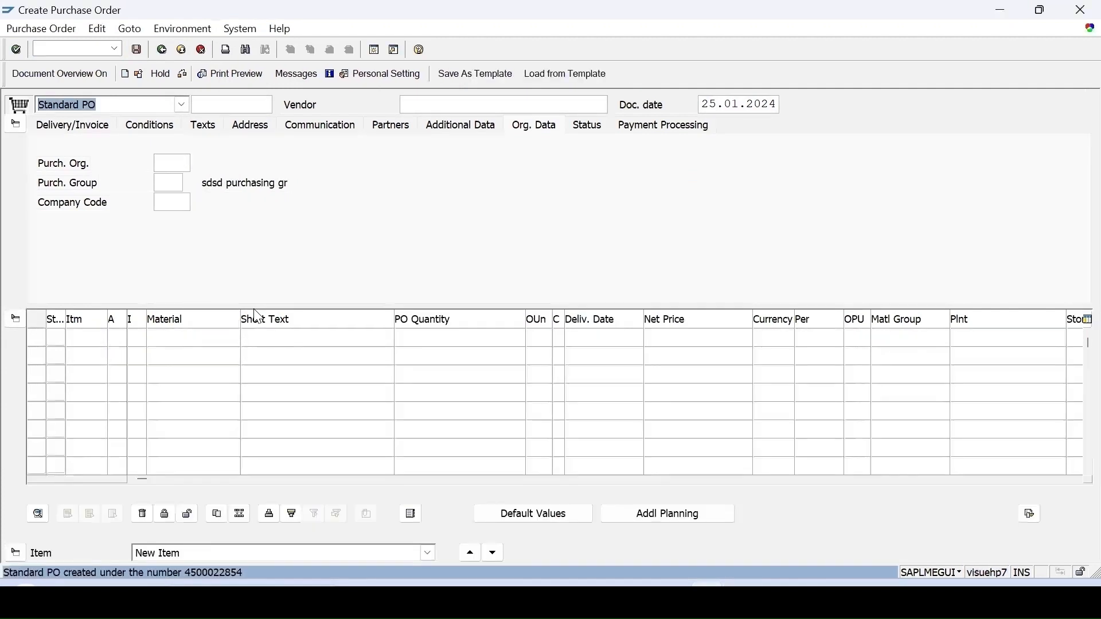
{"action": "double_click", "coordinate": [208, 573]}
{"action": "double_click", "coordinate": [321, 84]}
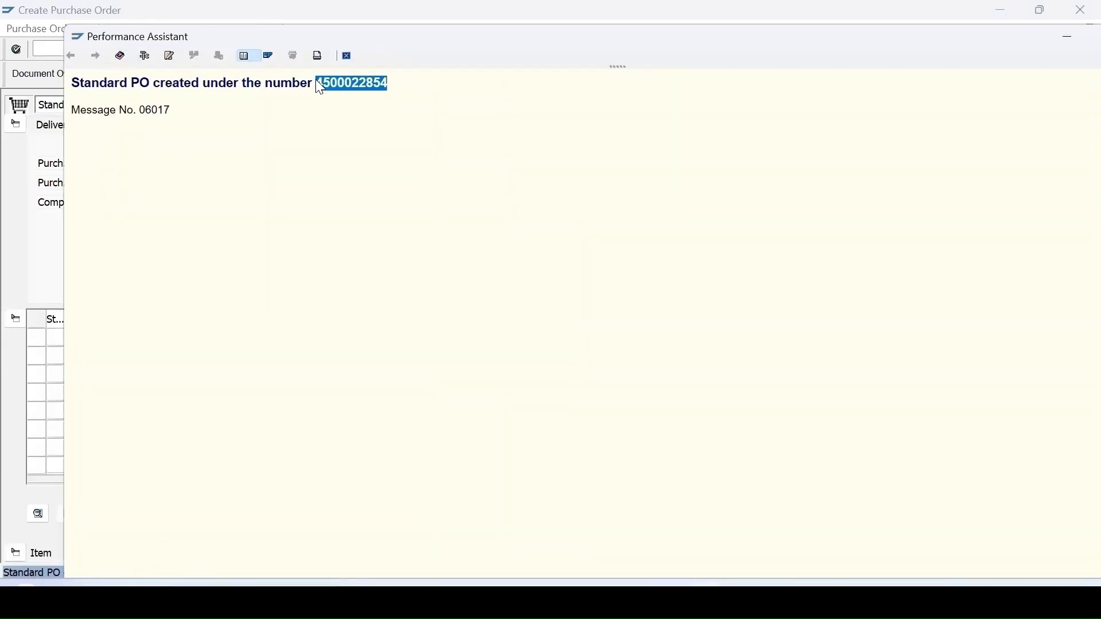
Run the QA32 inspection lot selection for plant 1100, covering lots without a usage decision created 18.01.2024 to 25.01.2024.
{"action": "left_click", "coordinate": [346, 56]}
{"action": "key", "text": "Return"}
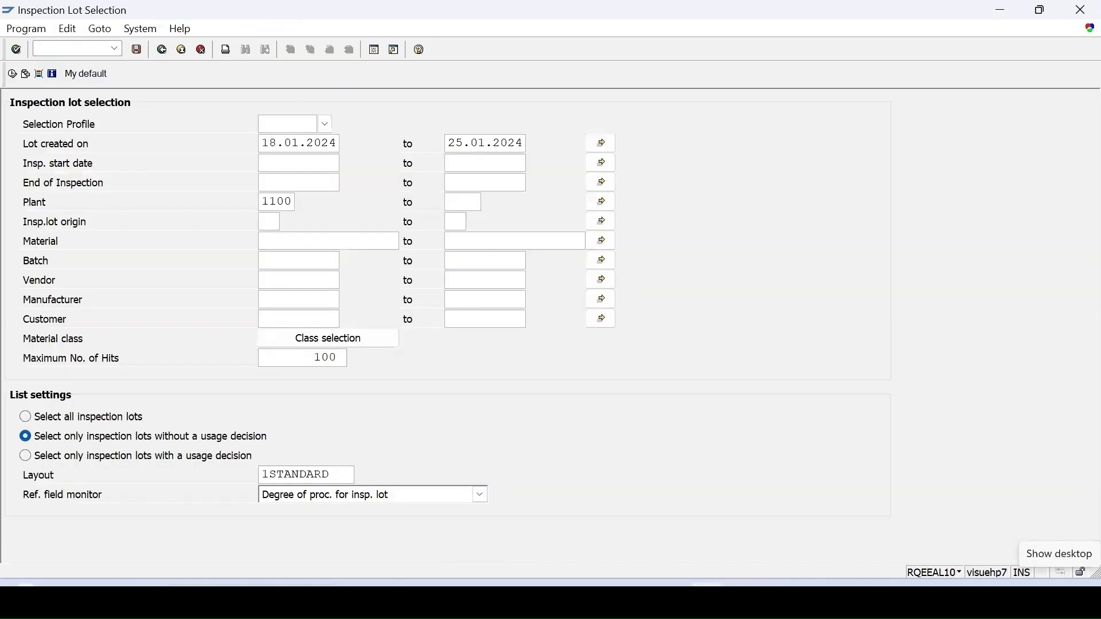
{"action": "key", "text": "F8"}
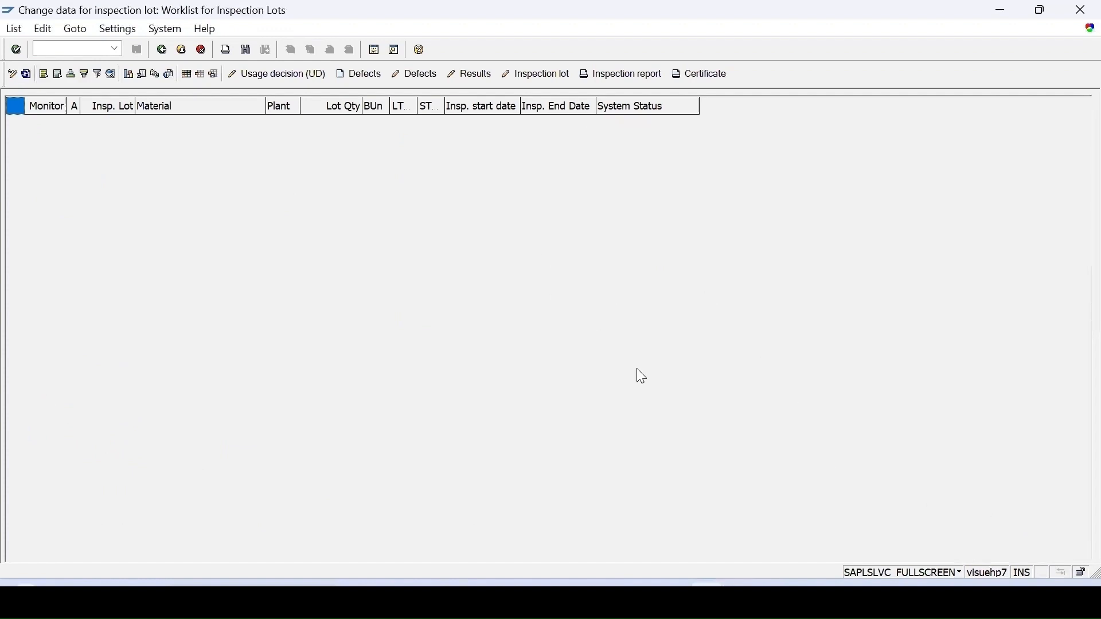
Open transaction MIGO in a new session and load the purchase order for a goods receipt with movement type 101.
{"action": "mouse_move", "coordinate": [710, 602]}
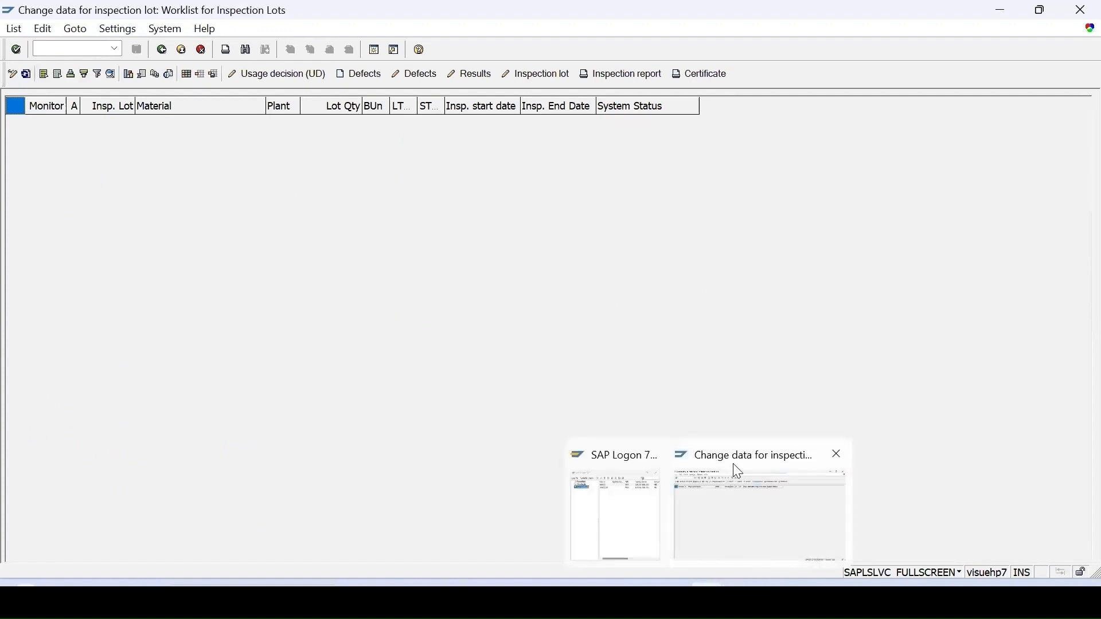
{"action": "left_click", "coordinate": [380, 50]}
{"action": "type", "text": "mi"}
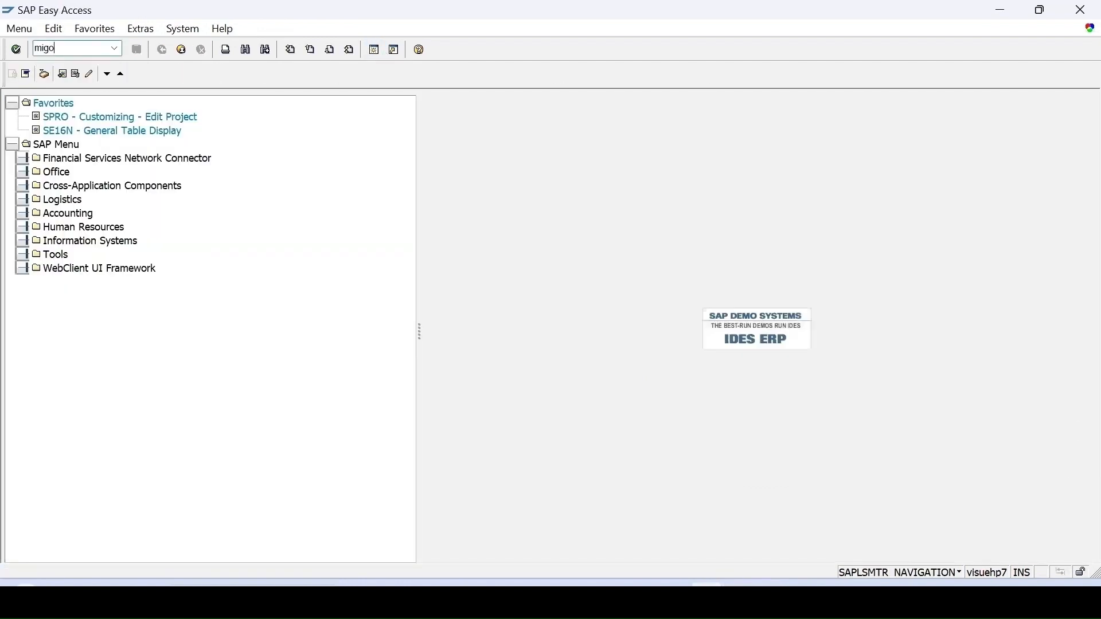
{"action": "type", "text": "go"}
{"action": "key", "text": "Return"}
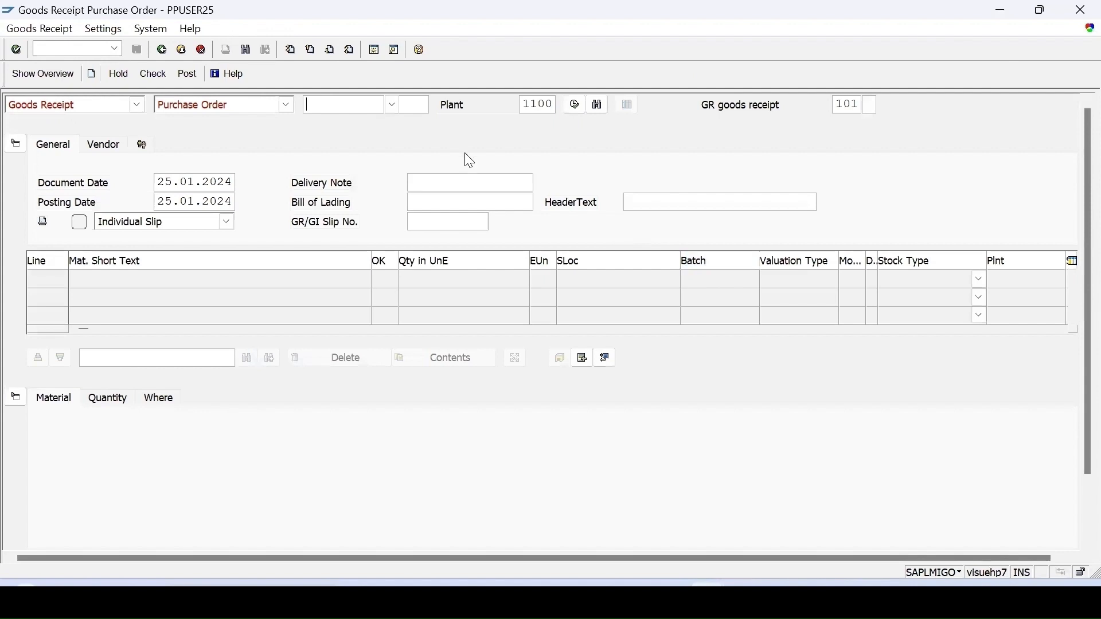
{"action": "key", "text": "Return"}
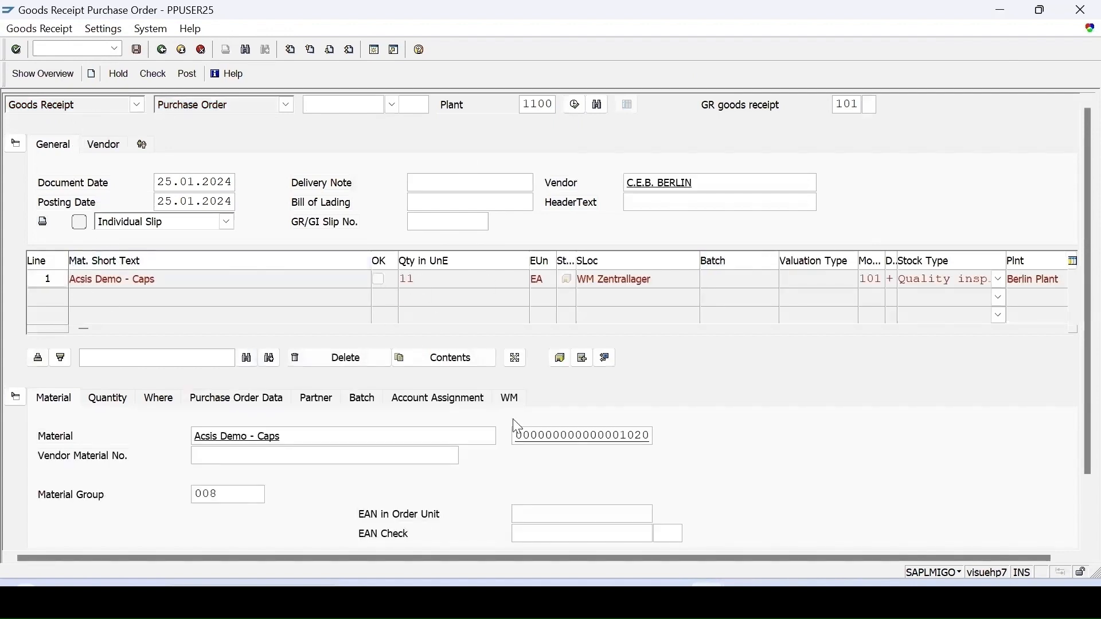
Mark the goods receipt item as Item OK and check its entries.
{"action": "scroll", "coordinate": [516, 430], "scroll_direction": "down", "scroll_amount": 3}
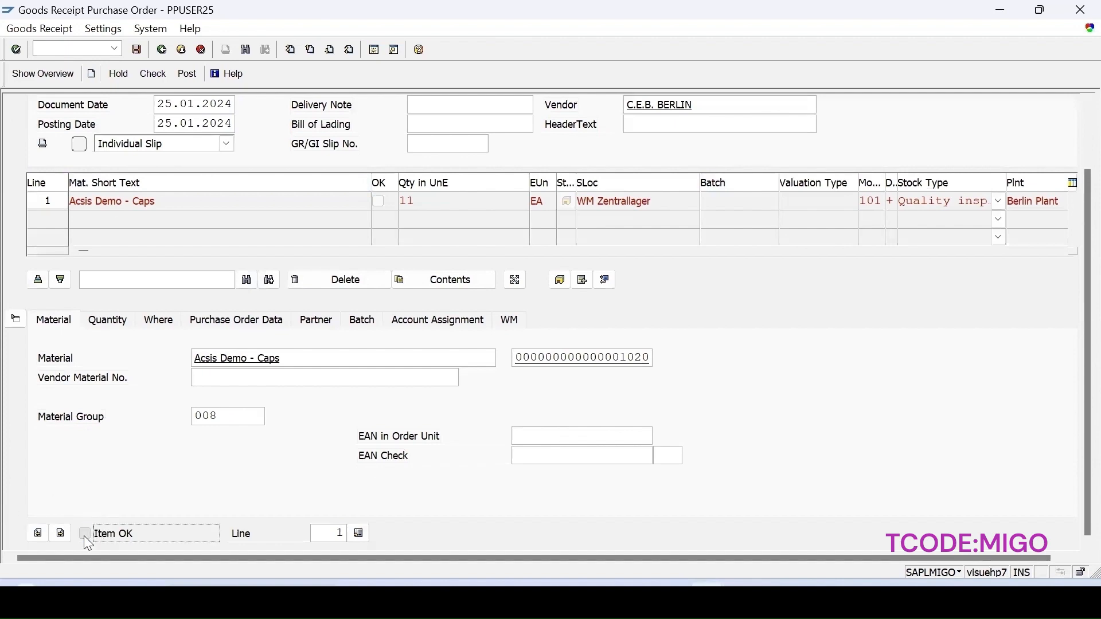
{"action": "left_click", "coordinate": [153, 73]}
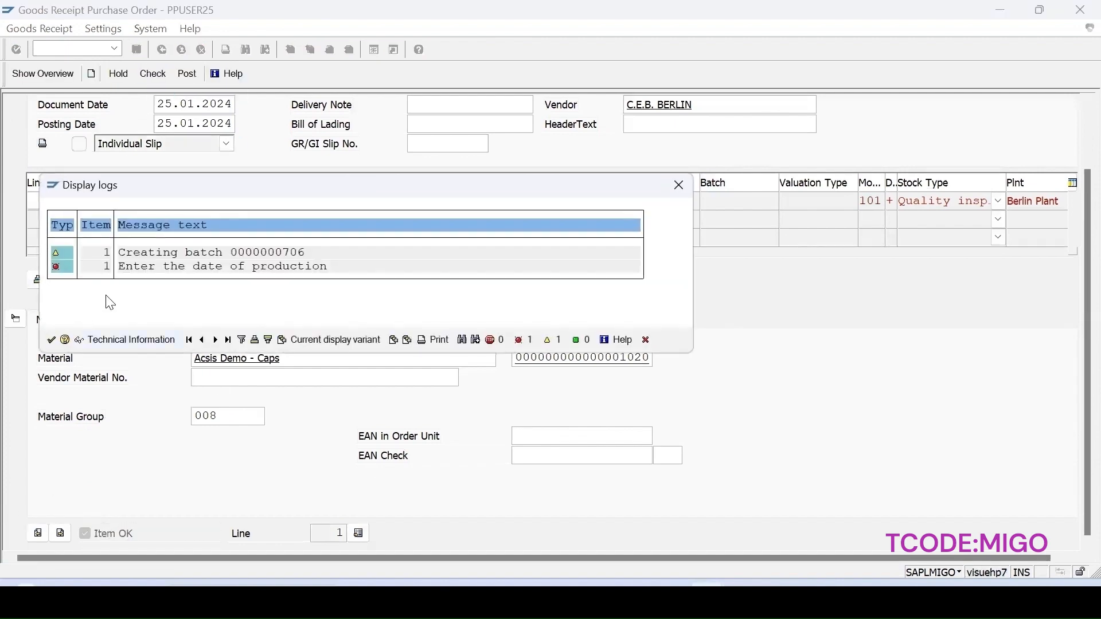
{"action": "left_click", "coordinate": [534, 340]}
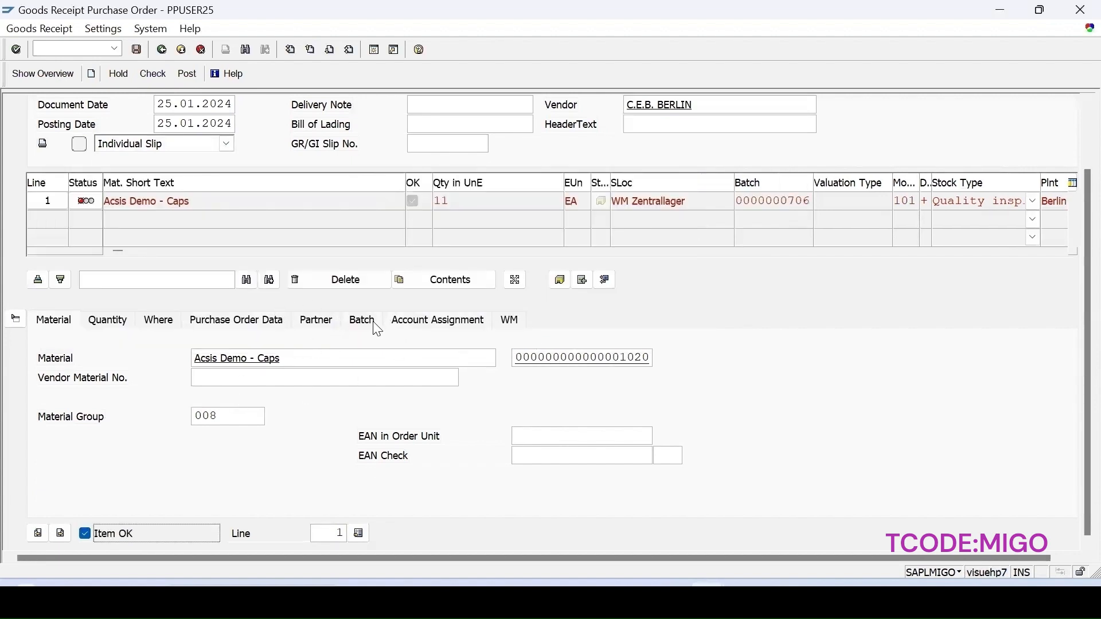
Set the batch's Date of Manufacture to 25.01.2024 and post the goods receipt.
{"action": "left_click", "coordinate": [358, 323]}
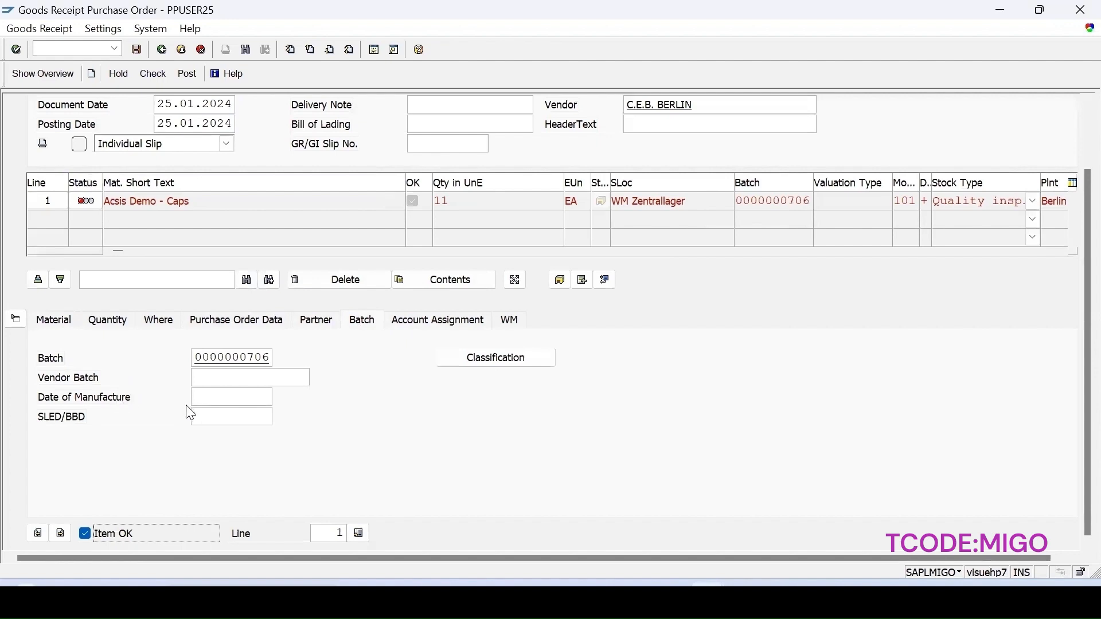
{"action": "left_click", "coordinate": [216, 398]}
{"action": "left_click", "coordinate": [280, 398]}
{"action": "double_click", "coordinate": [329, 337]}
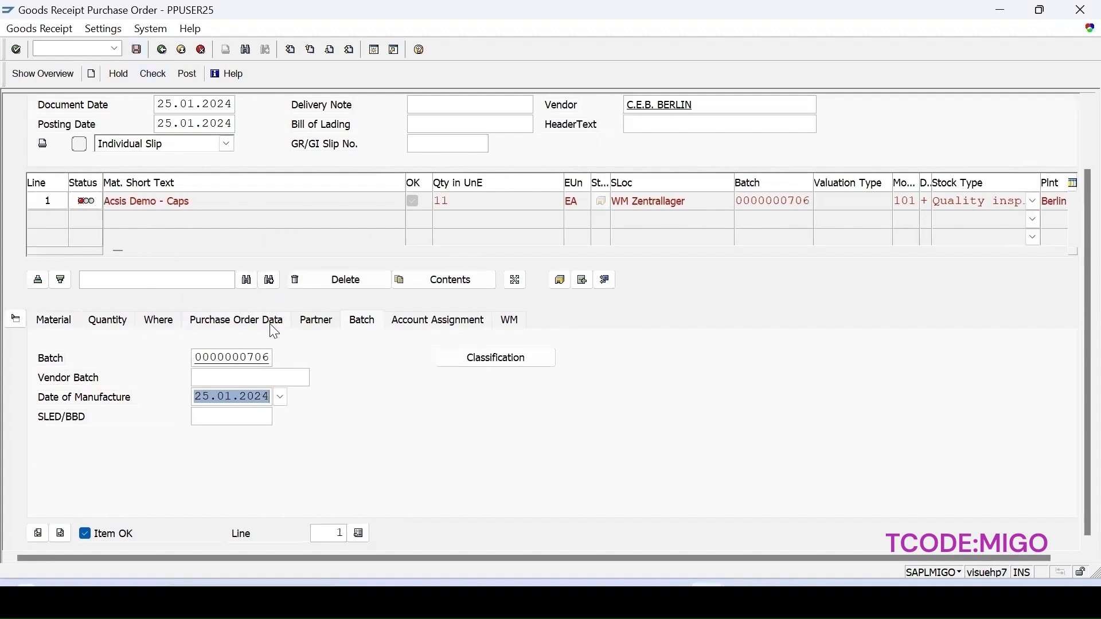
{"action": "double_click", "coordinate": [270, 357]}
{"action": "key", "text": "ctrl+c"}
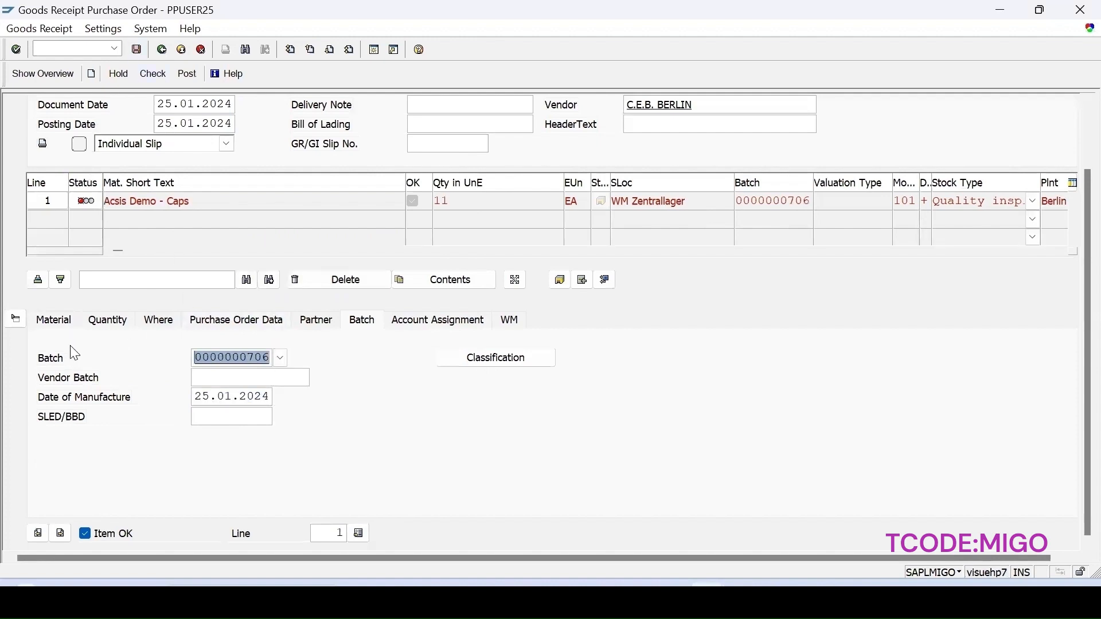
{"action": "left_click", "coordinate": [164, 74]}
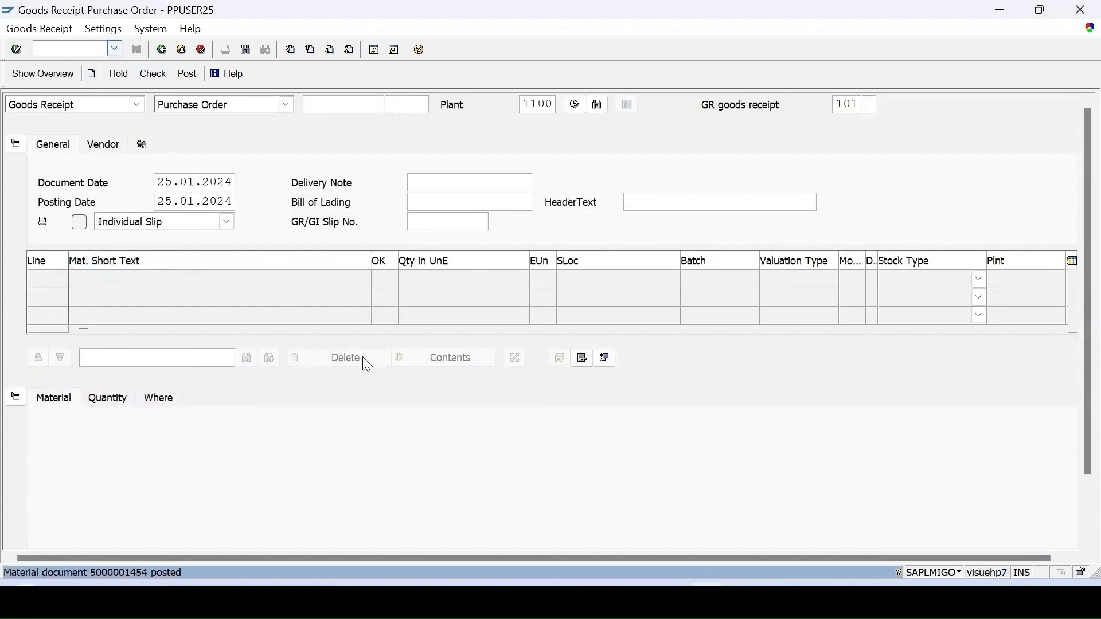
Refresh the inspection lot worklist and open results recording for the lot of material 1020.
{"action": "mouse_move", "coordinate": [665, 602]}
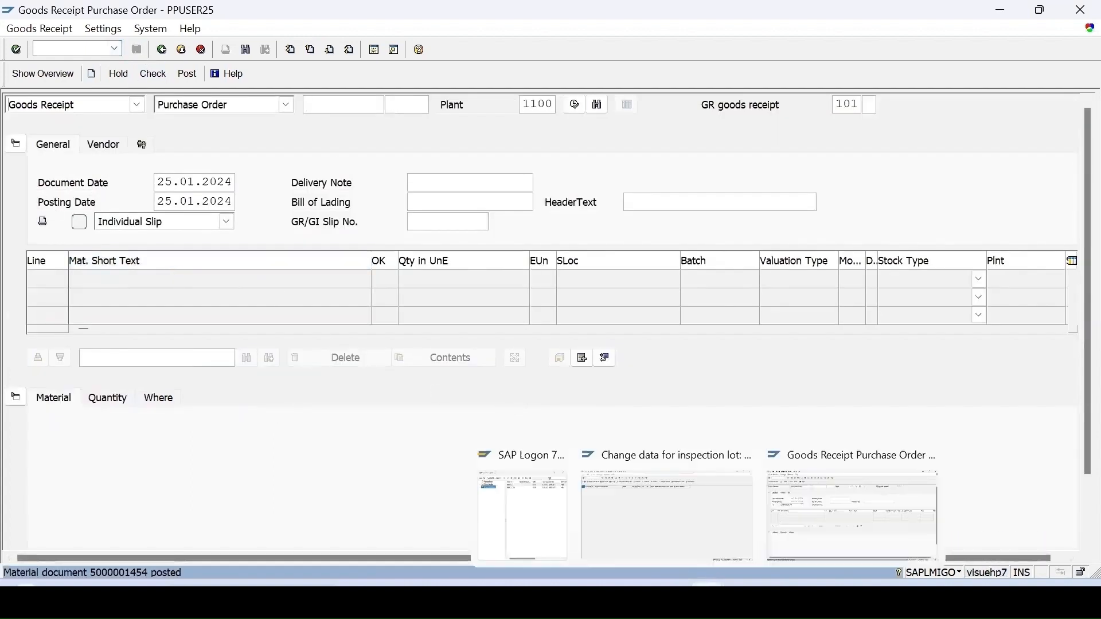
{"action": "left_click", "coordinate": [663, 527]}
{"action": "left_click", "coordinate": [27, 74]}
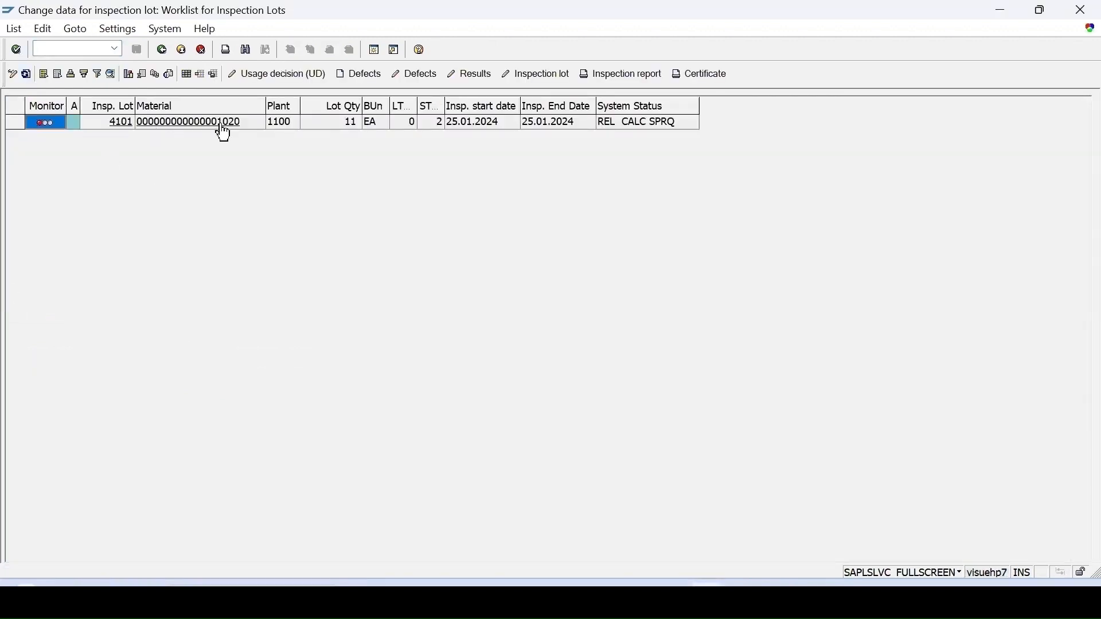
{"action": "left_click", "coordinate": [16, 124]}
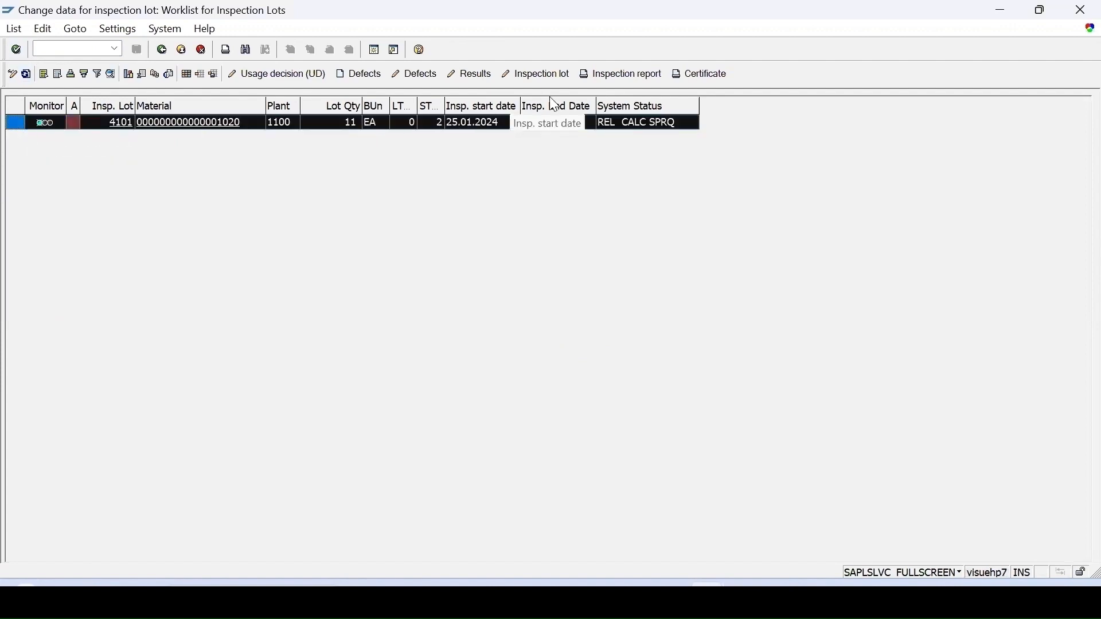
{"action": "left_click", "coordinate": [474, 75]}
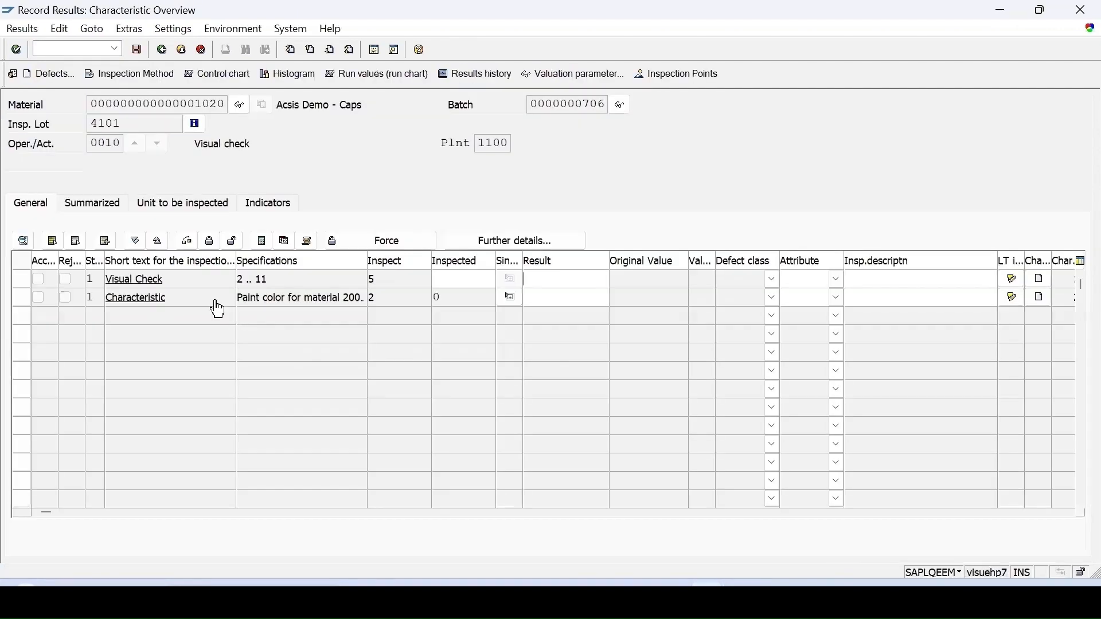
Record the result 5 for Visual Check, and 300 Pink and 500 Red for Characteristic with the valuation Accept.
{"action": "type", "text": "5"}
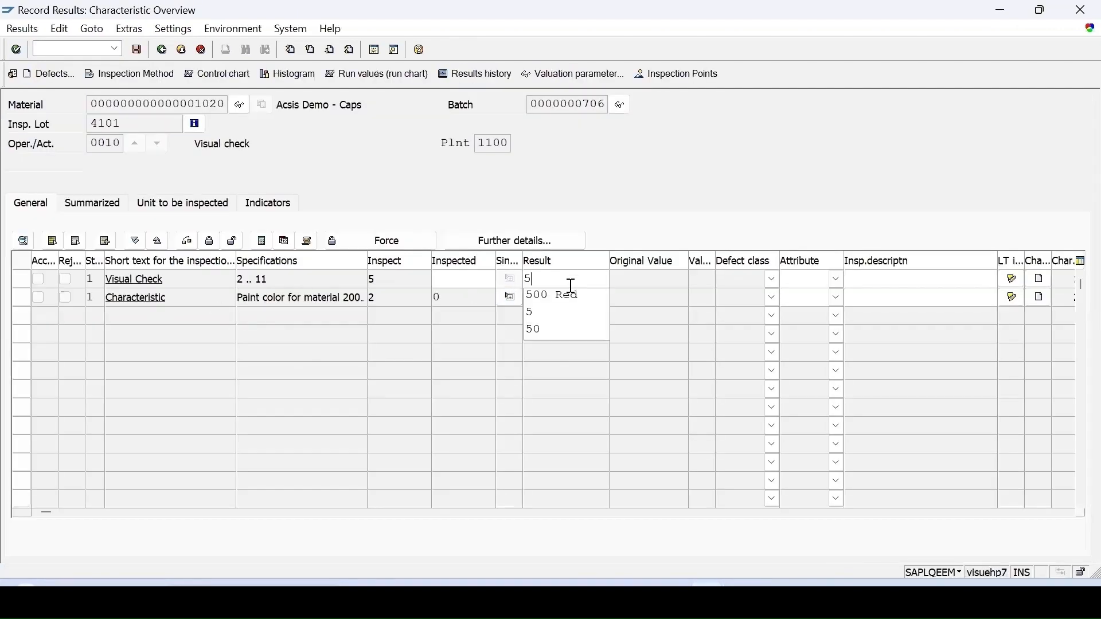
{"action": "left_click", "coordinate": [533, 313]}
{"action": "left_click", "coordinate": [509, 297]}
{"action": "double_click", "coordinate": [160, 228]}
{"action": "left_click", "coordinate": [609, 337]}
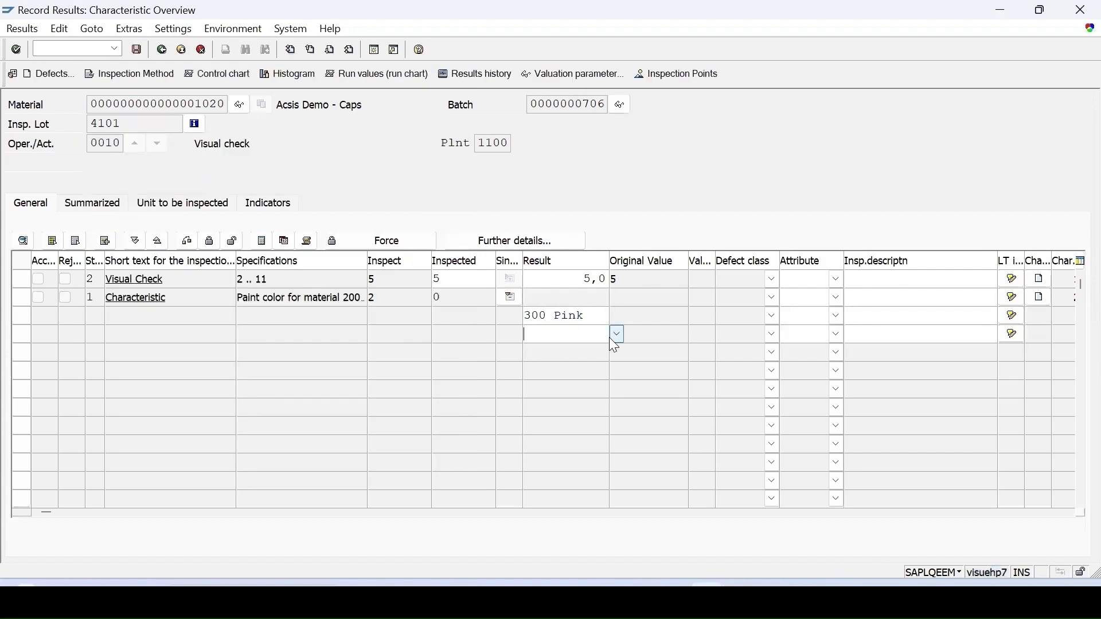
{"action": "left_click", "coordinate": [616, 335]}
{"action": "double_click", "coordinate": [213, 241]}
{"action": "key", "text": "Return"}
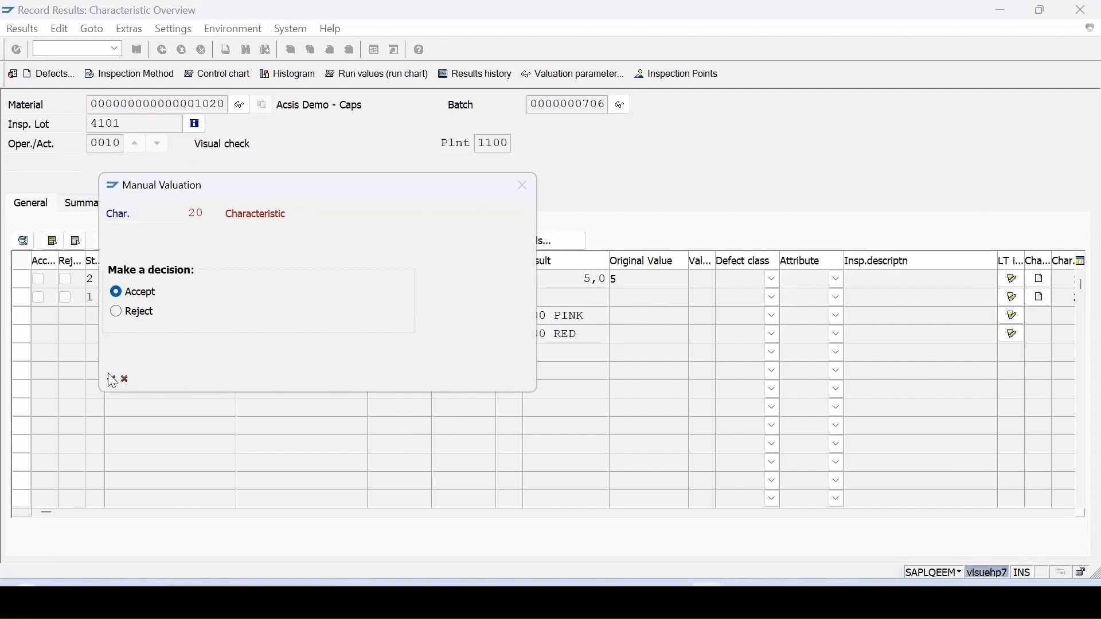
{"action": "left_click", "coordinate": [111, 379]}
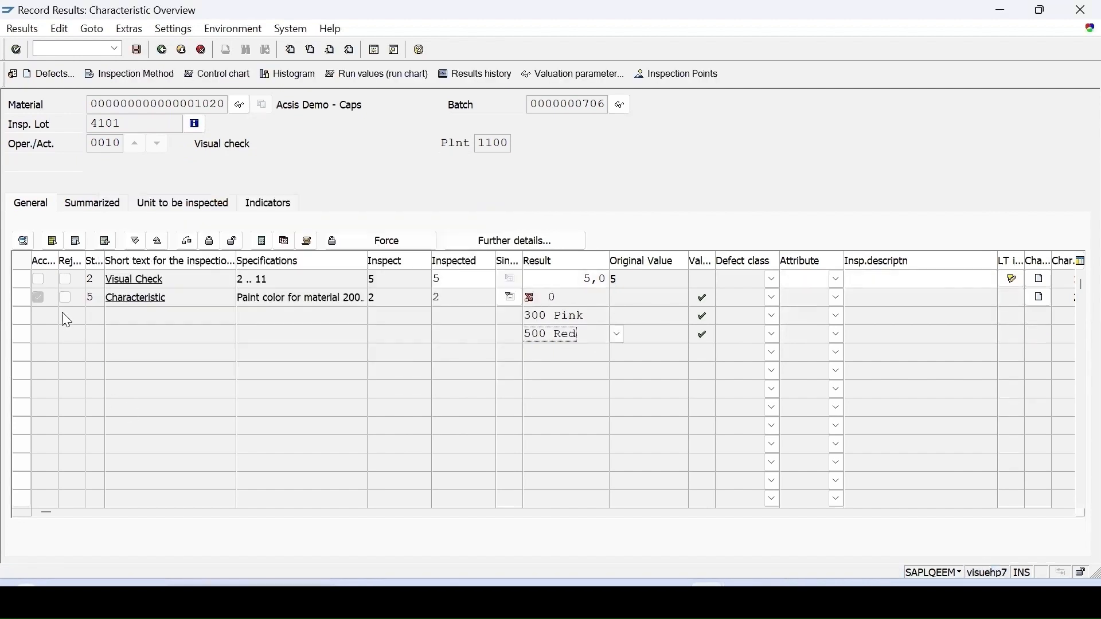
Close both inspection characteristics and save the recorded results.
{"action": "left_click", "coordinate": [53, 241]}
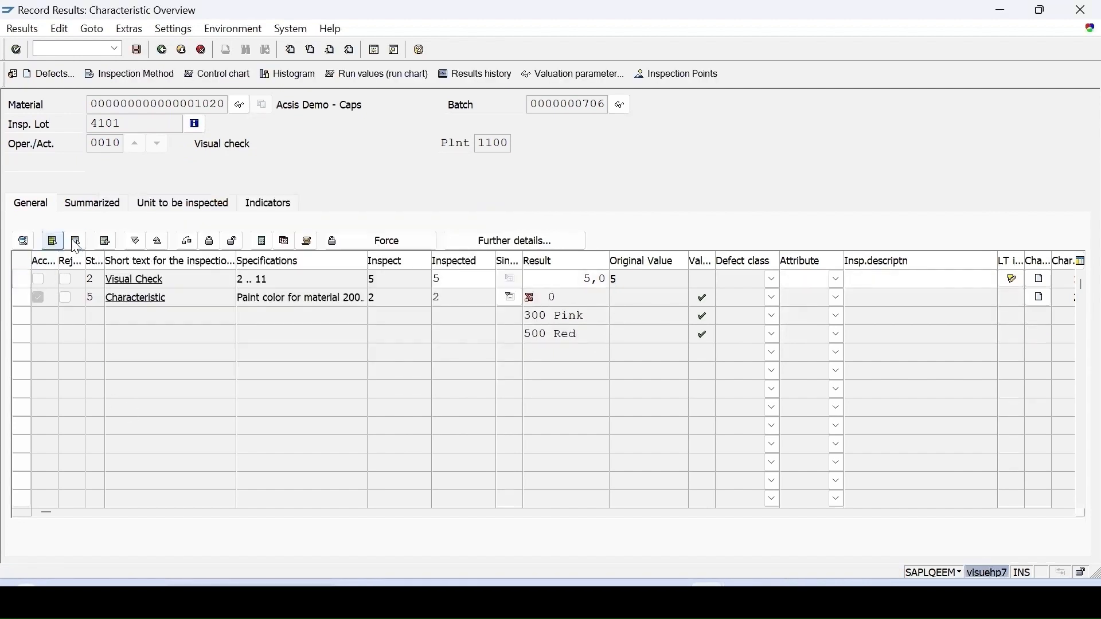
{"action": "left_click", "coordinate": [207, 242]}
{"action": "left_click", "coordinate": [137, 49]}
Open the usage decision for the refreshed lot of material 1020 and set its UD code to A (Accept).
{"action": "left_click", "coordinate": [24, 74]}
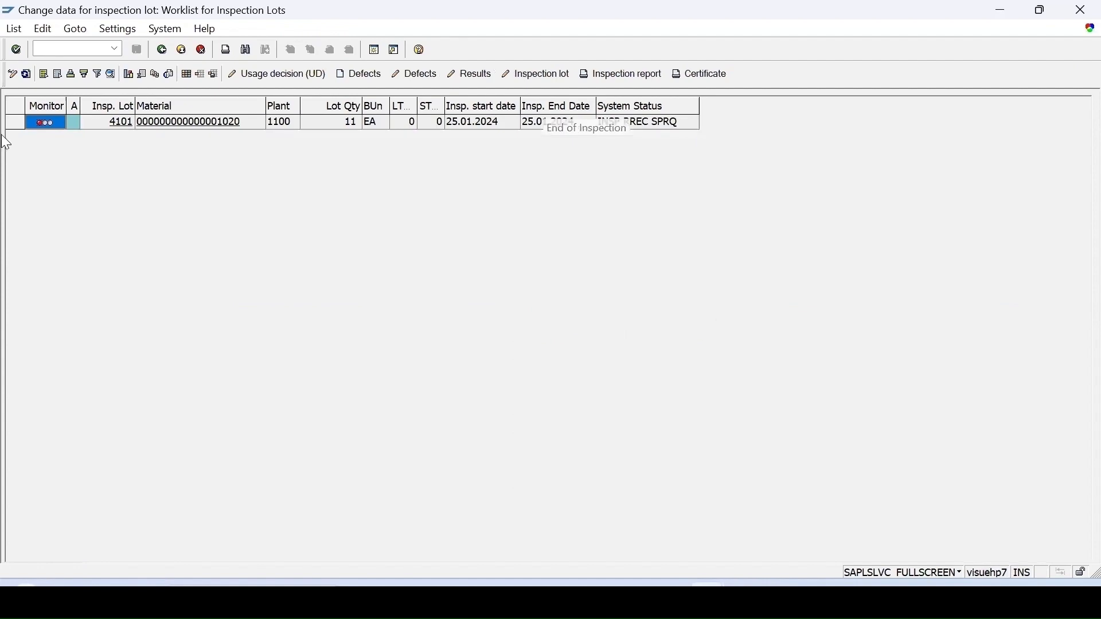
{"action": "left_click", "coordinate": [15, 122]}
{"action": "left_click", "coordinate": [278, 74]}
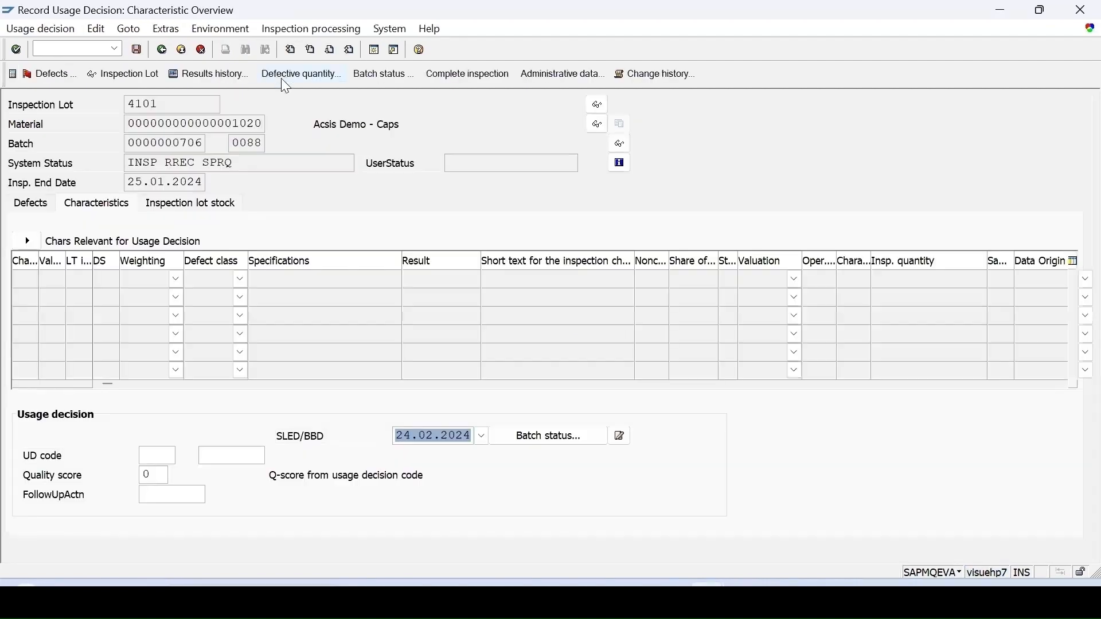
{"action": "left_click", "coordinate": [171, 456]}
{"action": "left_click", "coordinate": [183, 456]}
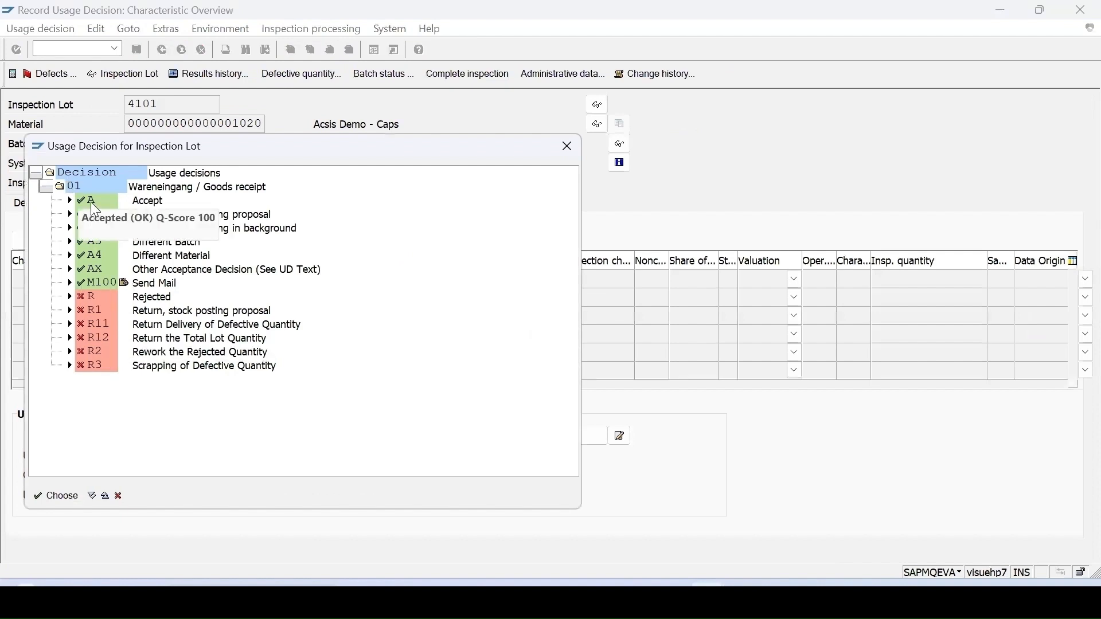
{"action": "double_click", "coordinate": [91, 202]}
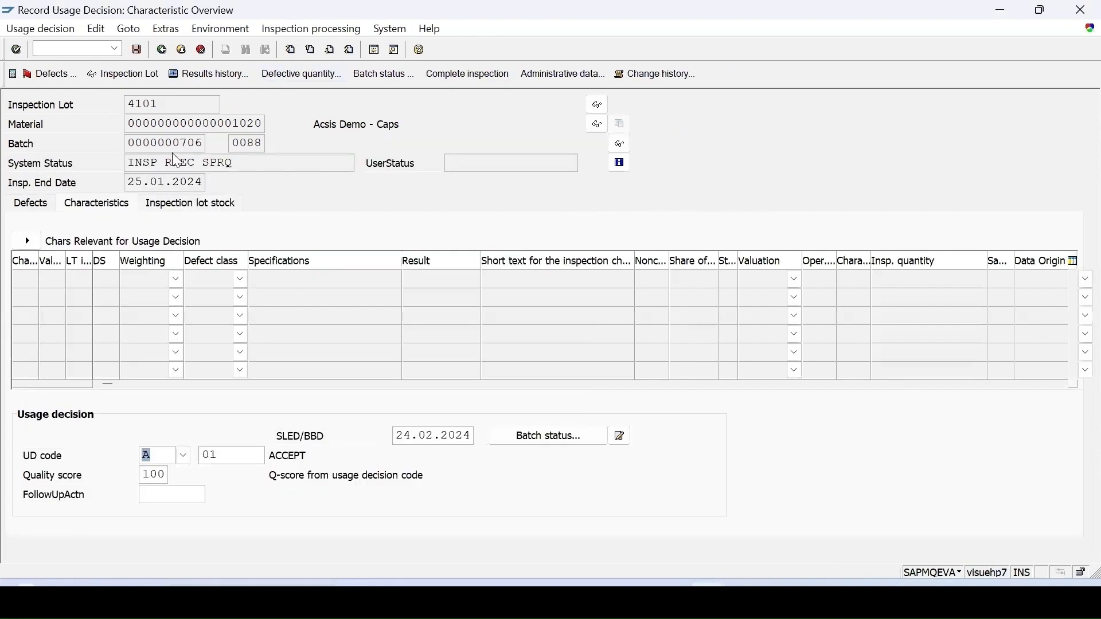
Enter 11 EA for posting to unrestricted use, save the usage decision and refresh the worklist.
{"action": "left_click", "coordinate": [194, 205]}
{"action": "left_click", "coordinate": [343, 342]}
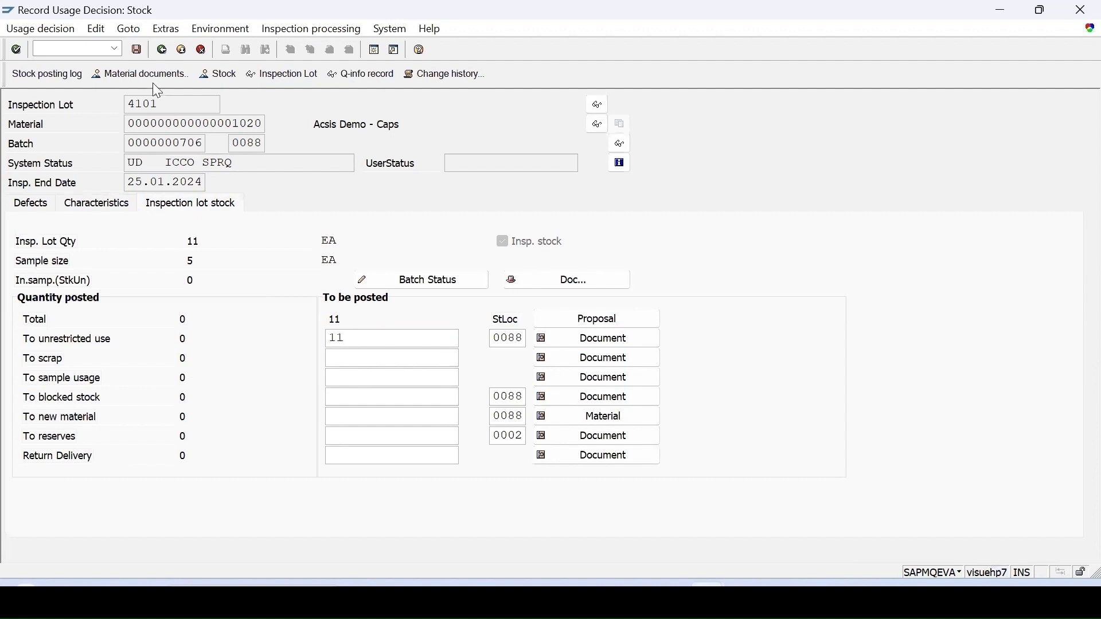
{"action": "left_click", "coordinate": [137, 50]}
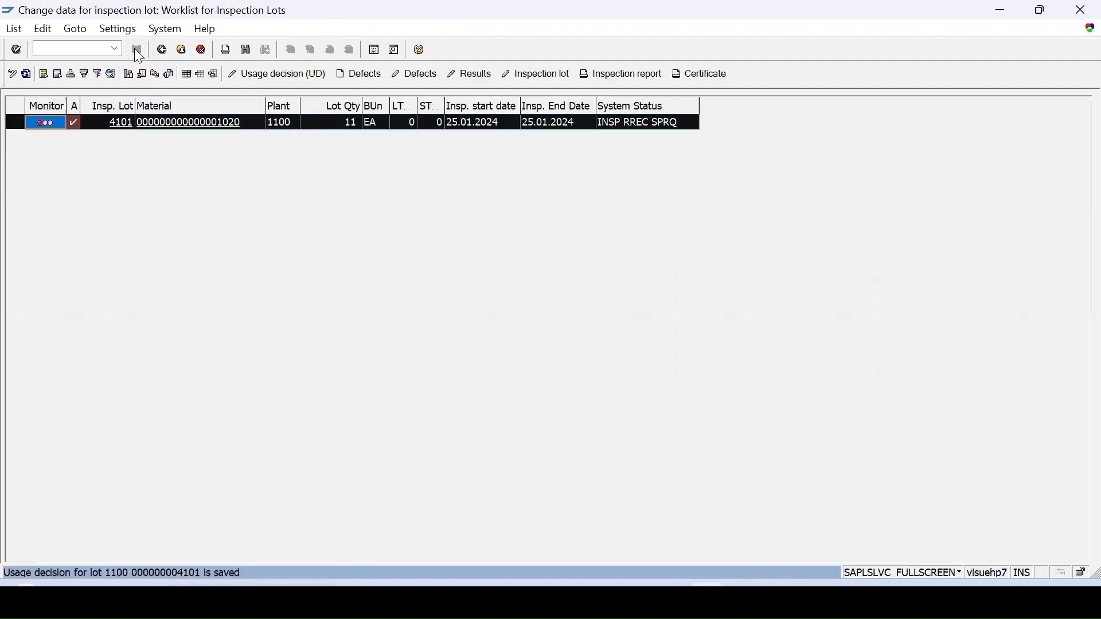
{"action": "left_click", "coordinate": [26, 76]}
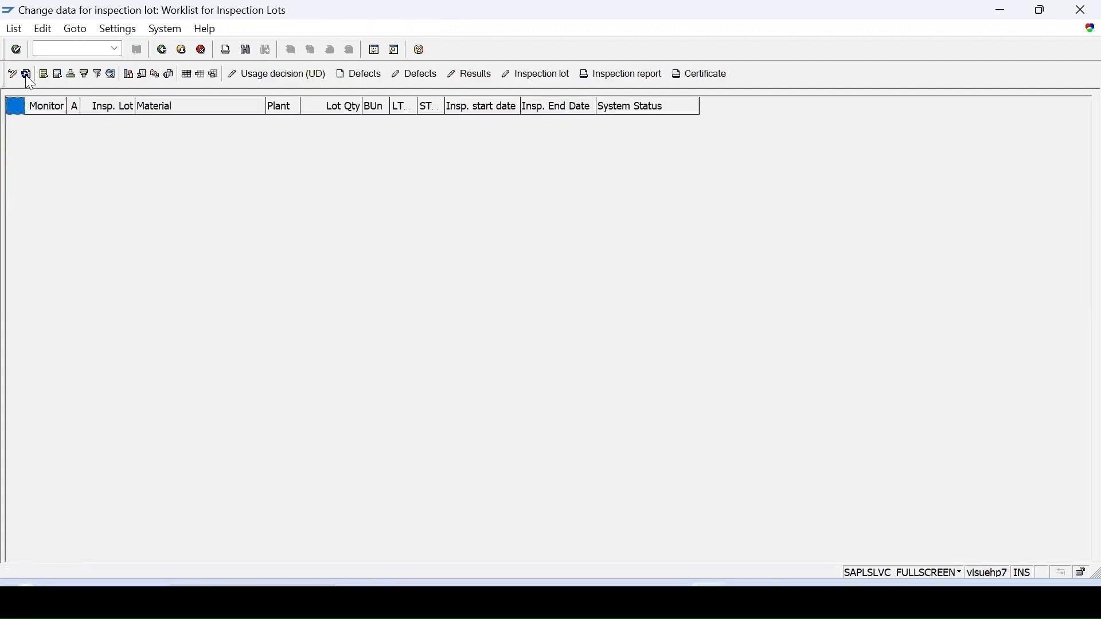
{"action": "left_click", "coordinate": [114, 49]}
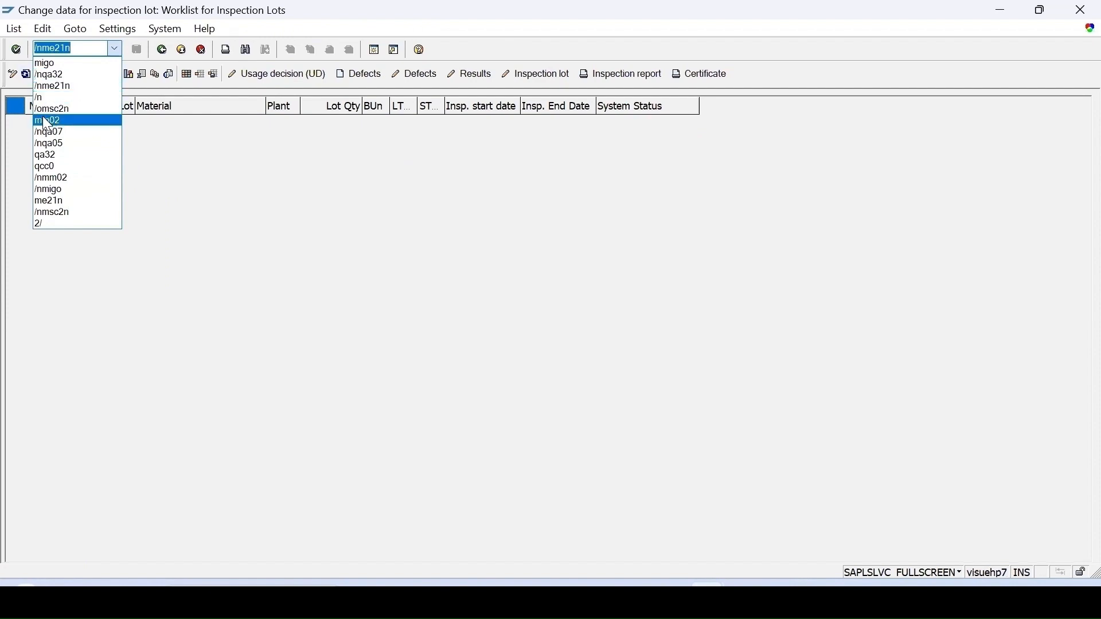
{"action": "left_click", "coordinate": [44, 109]}
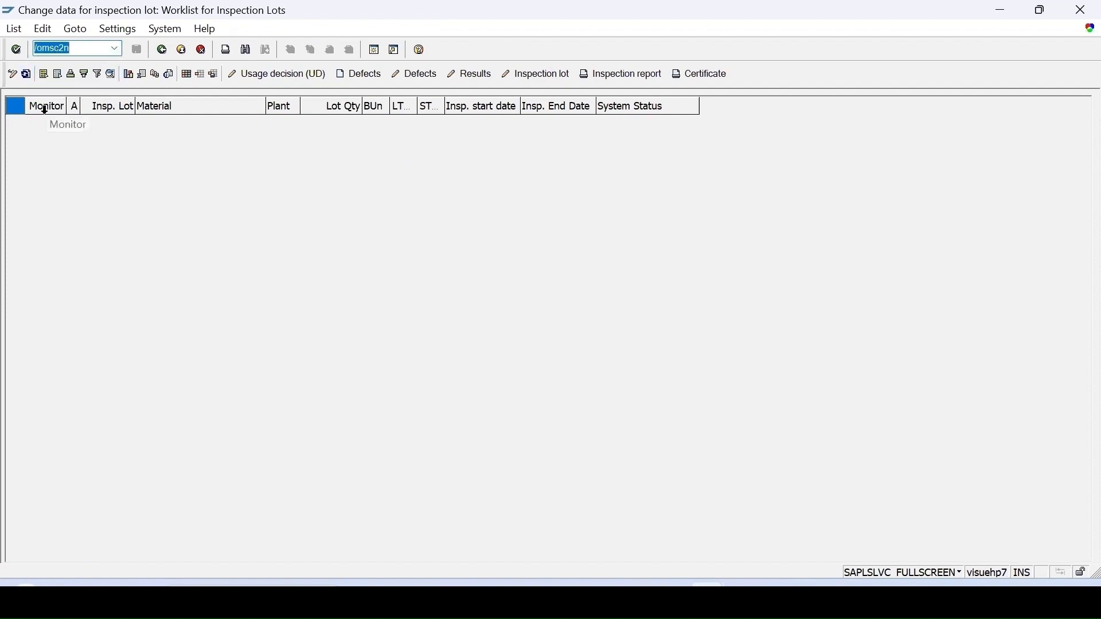
{"action": "key", "text": "Return"}
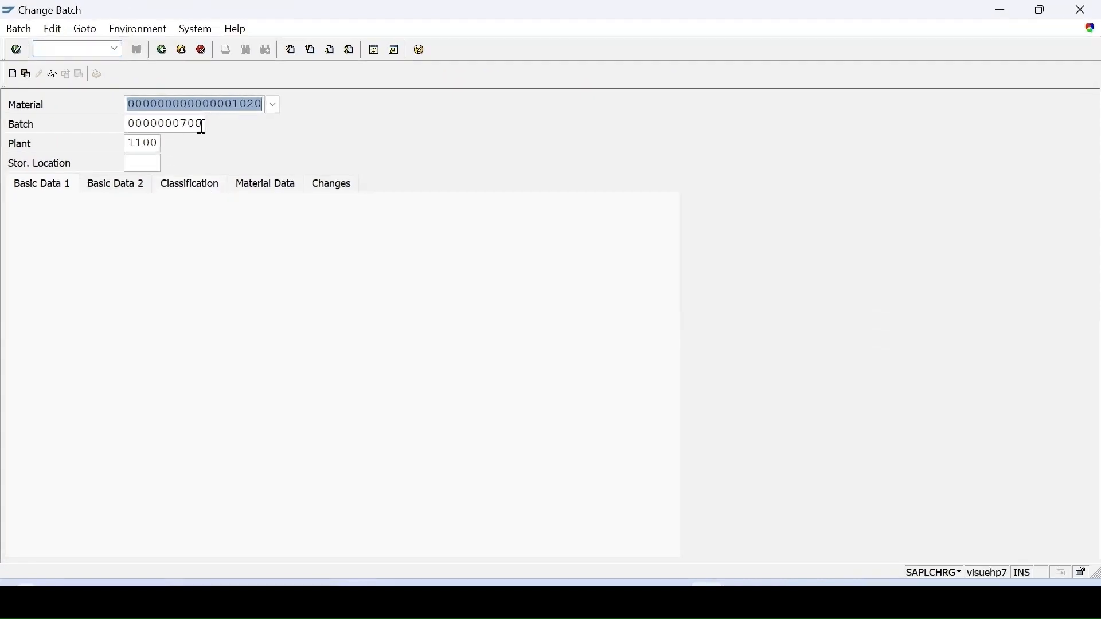
{"action": "left_click", "coordinate": [204, 125]}
{"action": "key", "text": "ctrl+v"}
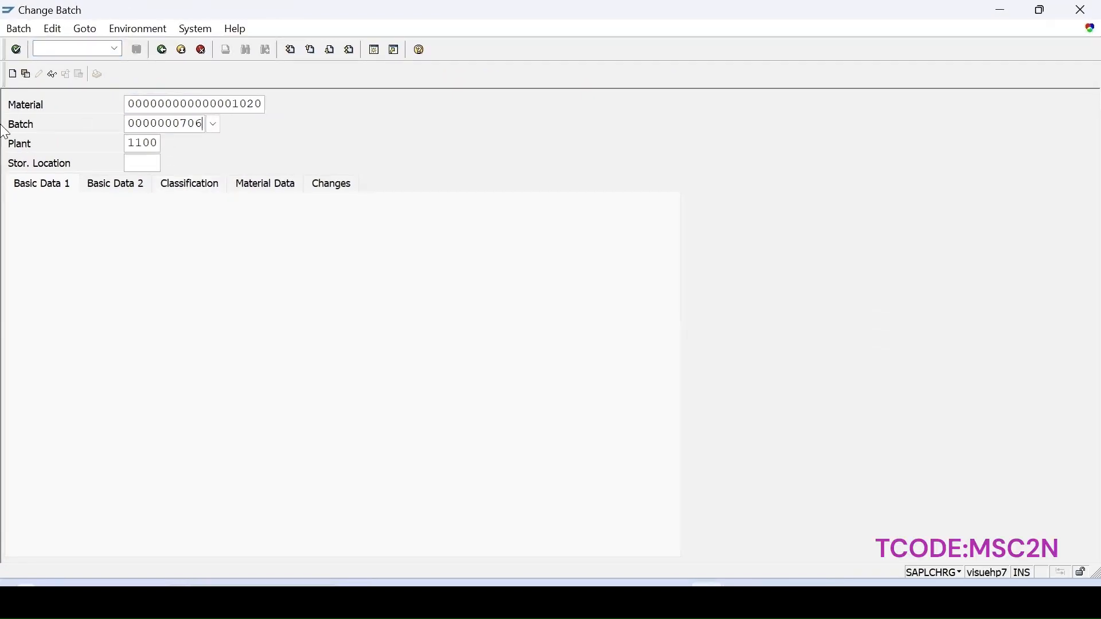
{"action": "key", "text": "Return"}
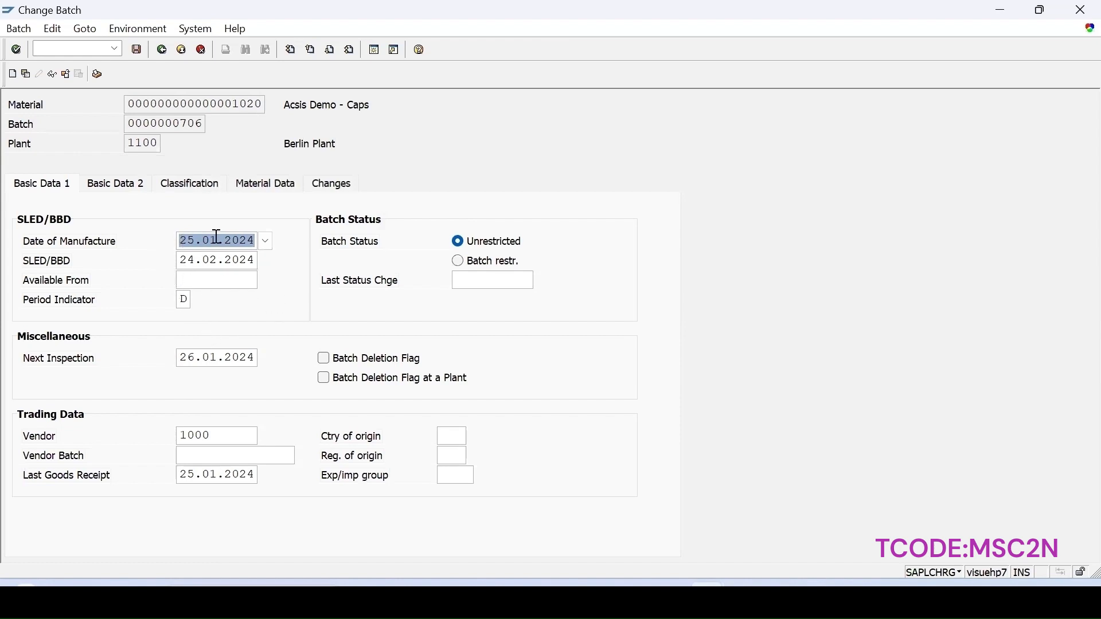
Open the Quality management view of material 1020 for plant 1100 with MM02 in a new session, releasing the batch, to check the inspection interval.
{"action": "left_click", "coordinate": [374, 51]}
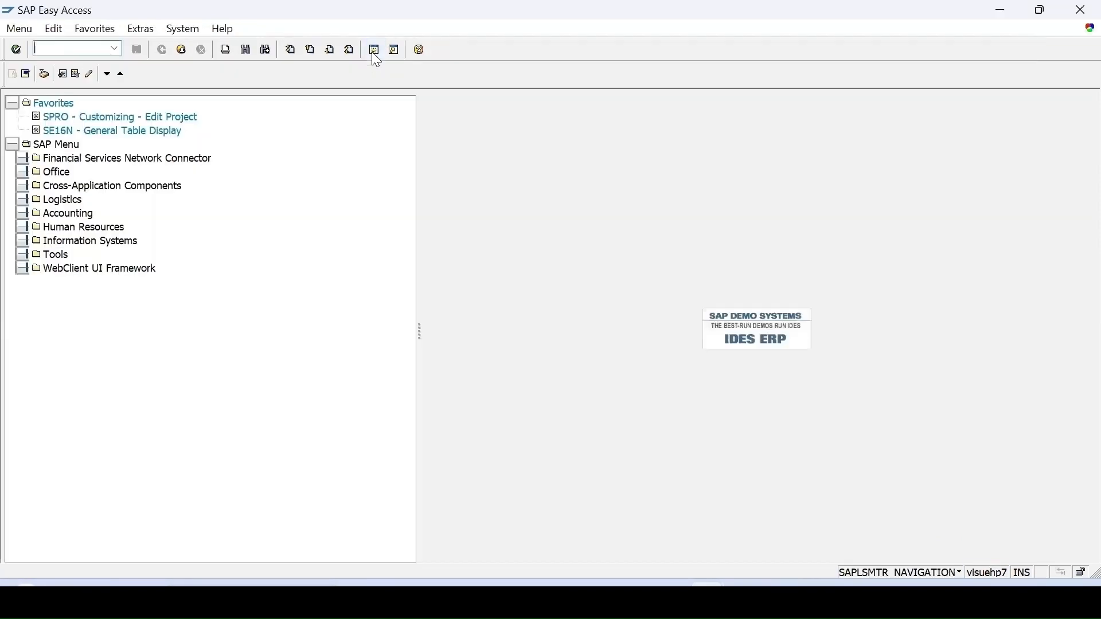
{"action": "type", "text": "mm02"}
{"action": "key", "text": "Return"}
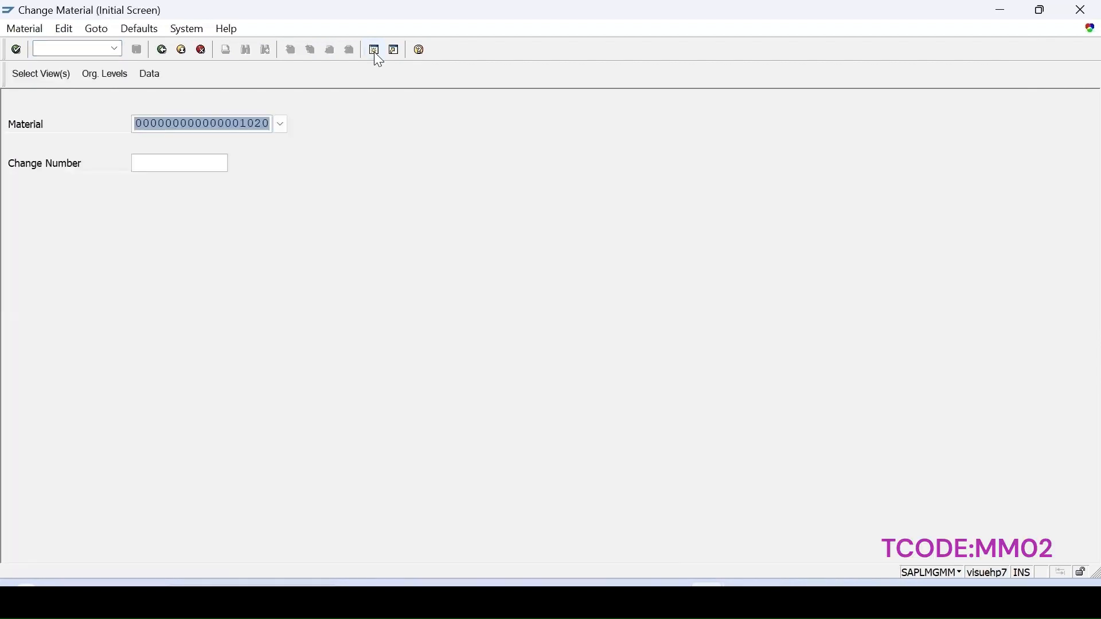
{"action": "key", "text": "Return"}
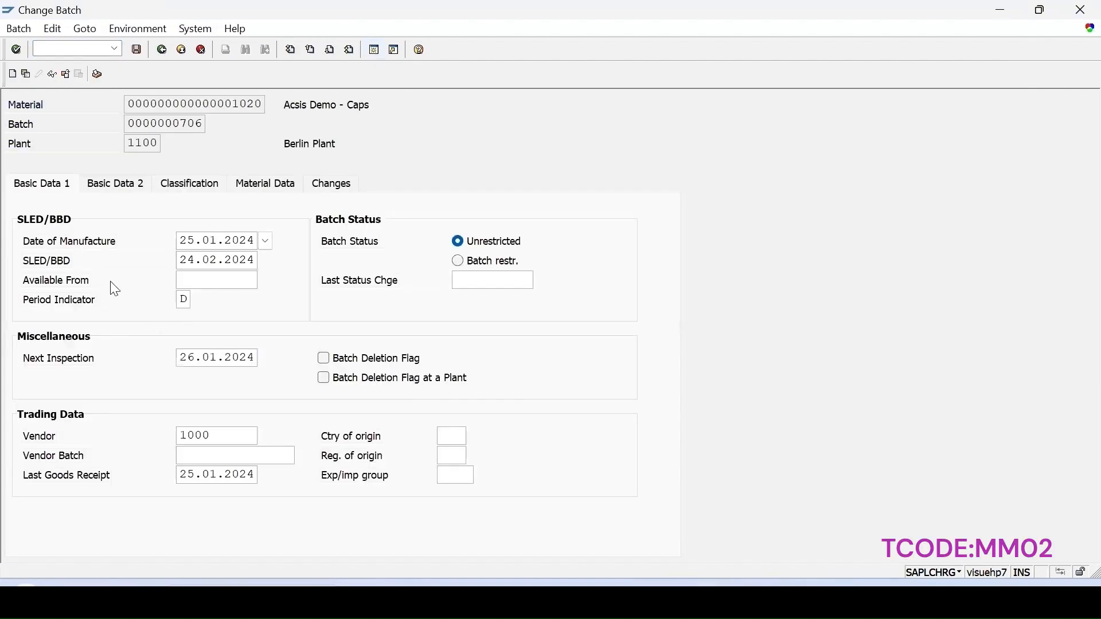
{"action": "left_click", "coordinate": [162, 50]}
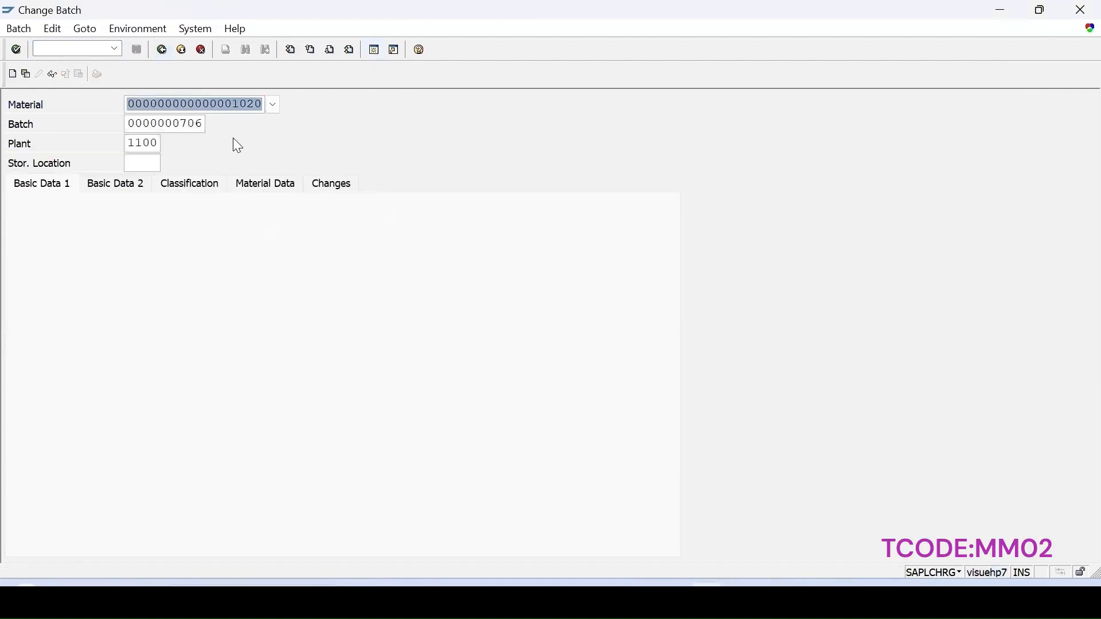
{"action": "left_click", "coordinate": [980, 521]}
{"action": "key", "text": "Return"}
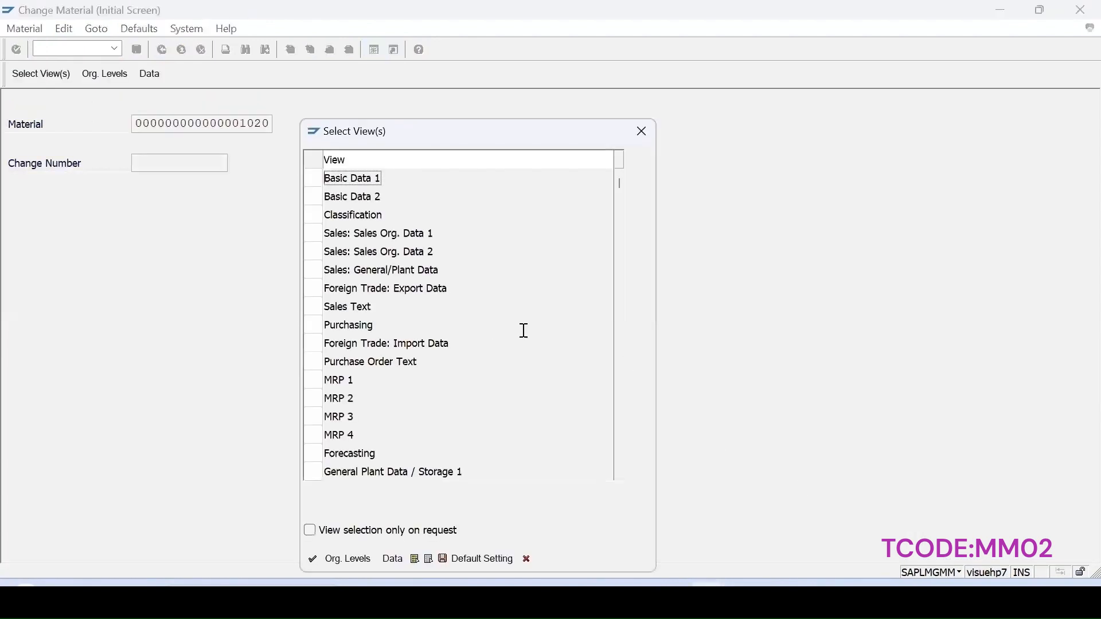
{"action": "key", "text": "Return"}
{"action": "key", "text": "Return"}
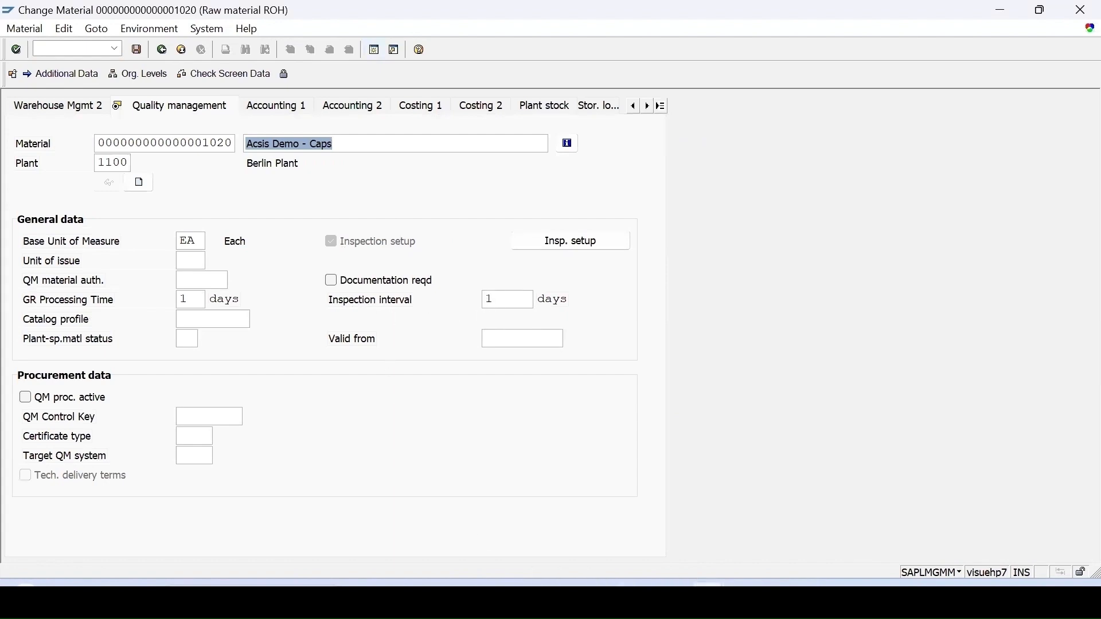
{"action": "mouse_move", "coordinate": [700, 582]}
{"action": "left_click", "coordinate": [789, 545]}
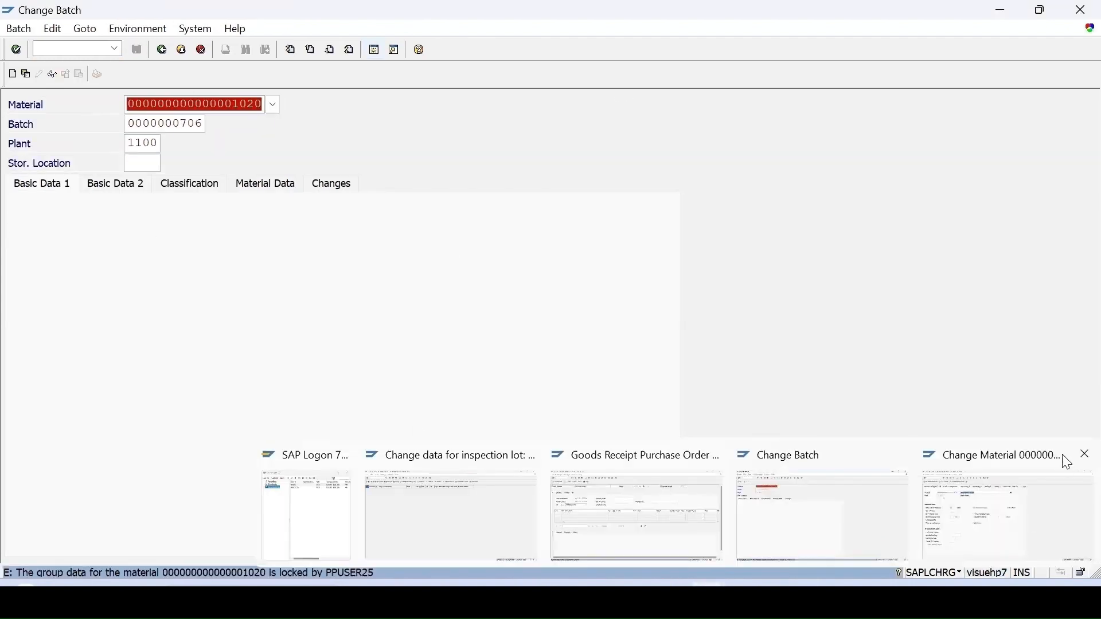
{"action": "key", "text": "Return"}
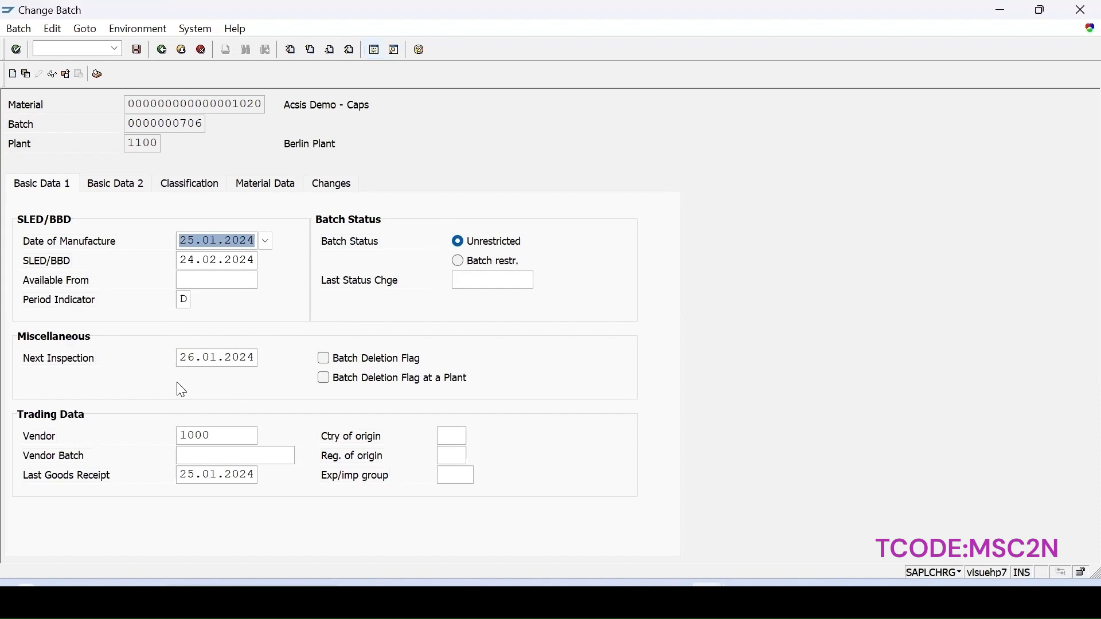
{"action": "left_click", "coordinate": [192, 360]}
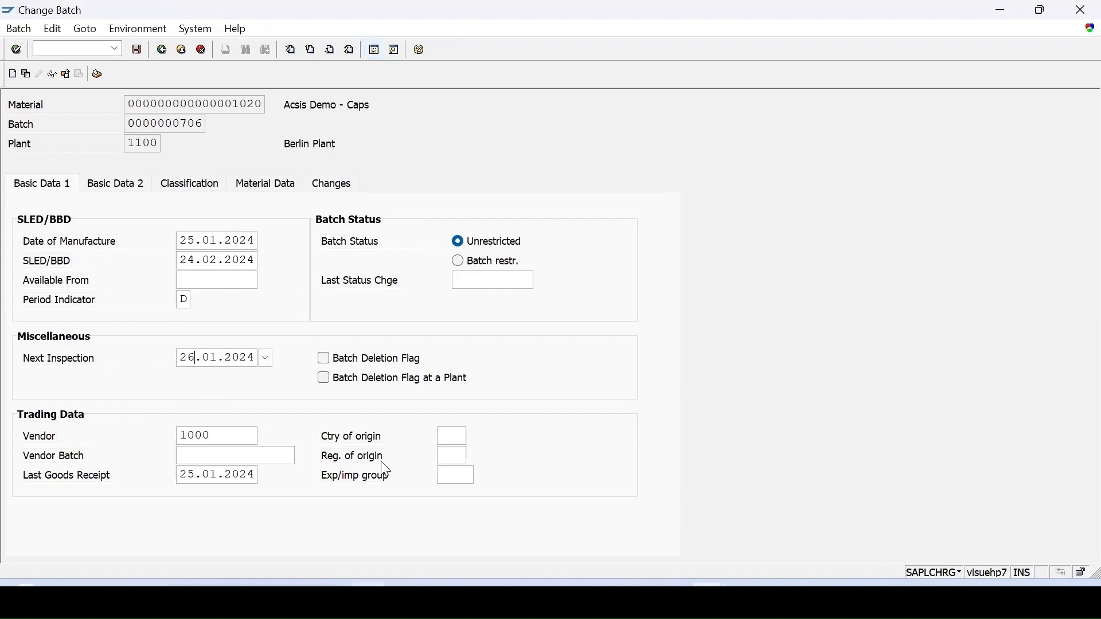
{"action": "key", "text": "BackSpace"}
{"action": "type", "text": "5"}
{"action": "left_click", "coordinate": [137, 50]}
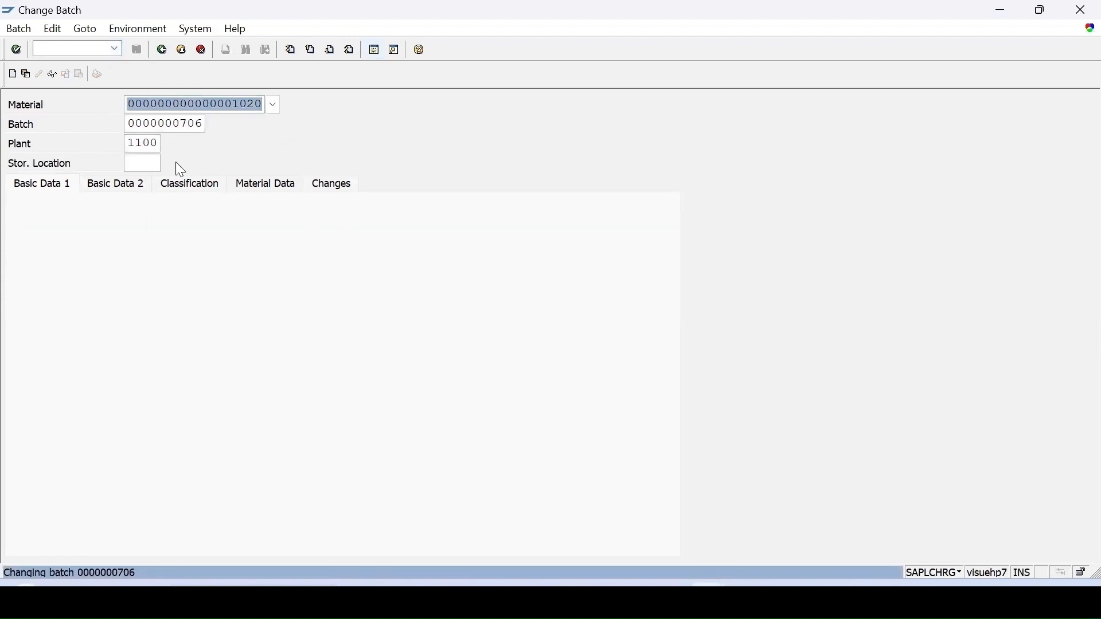
Run deadline monitoring of batches (QA07) for material 1020 in plant 1100 and expand the recurring inspection log.
{"action": "left_click", "coordinate": [114, 49]}
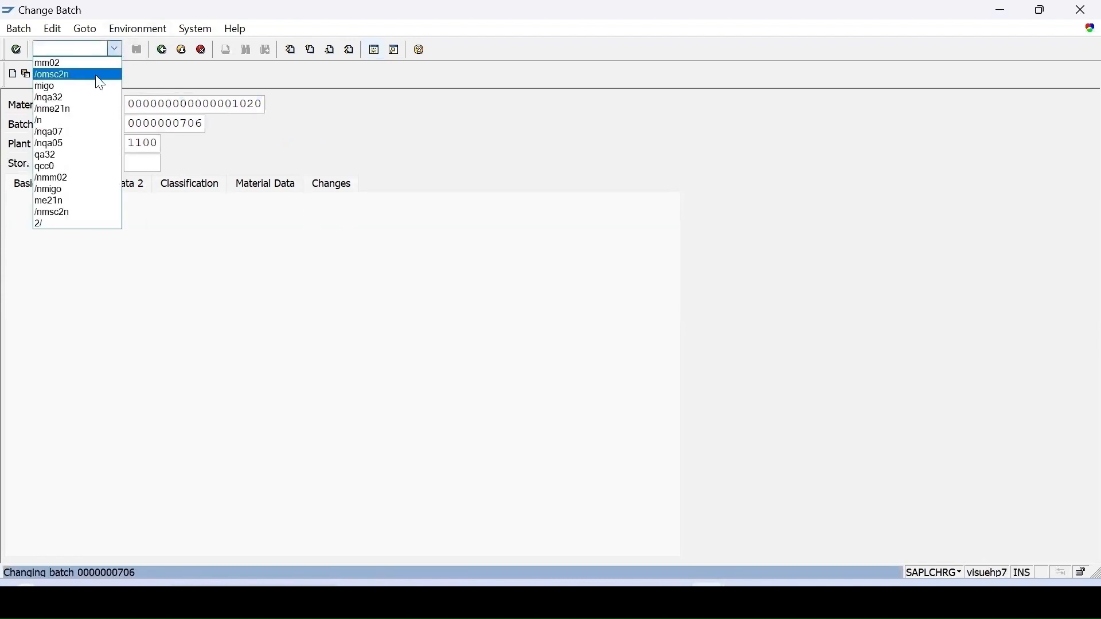
{"action": "left_click", "coordinate": [56, 134]}
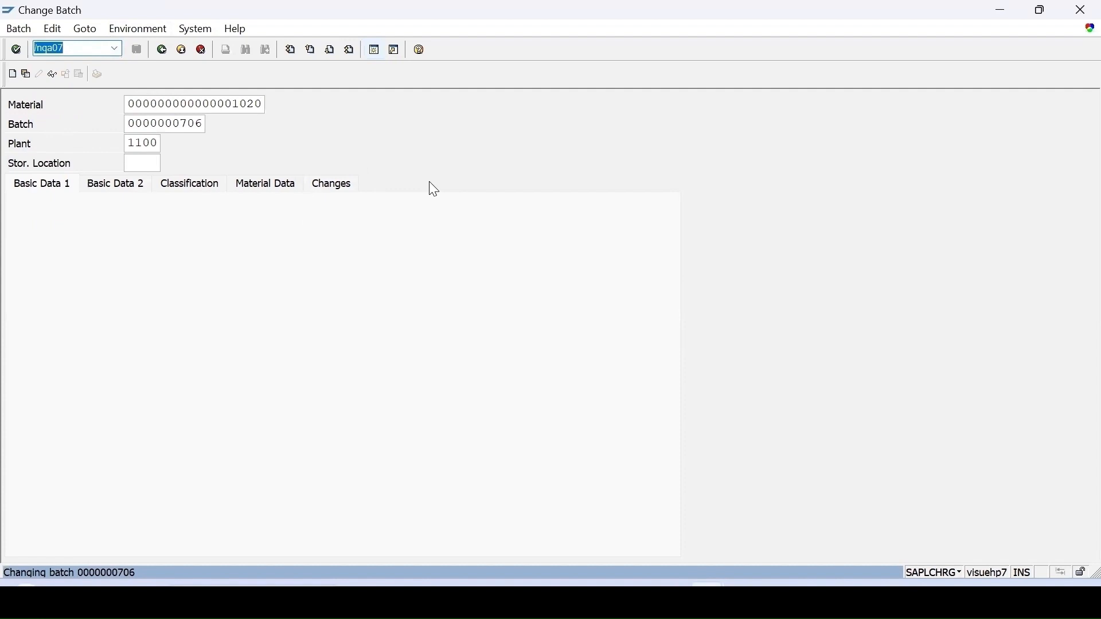
{"action": "key", "text": "Return"}
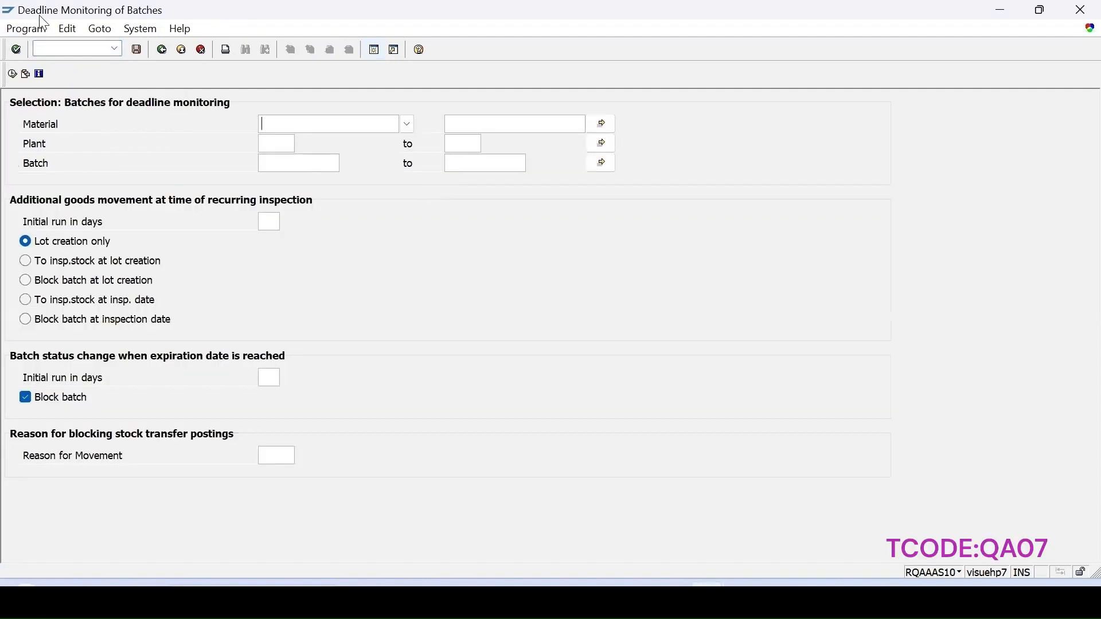
{"action": "left_click", "coordinate": [346, 124]}
{"action": "type", "text": "1020"}
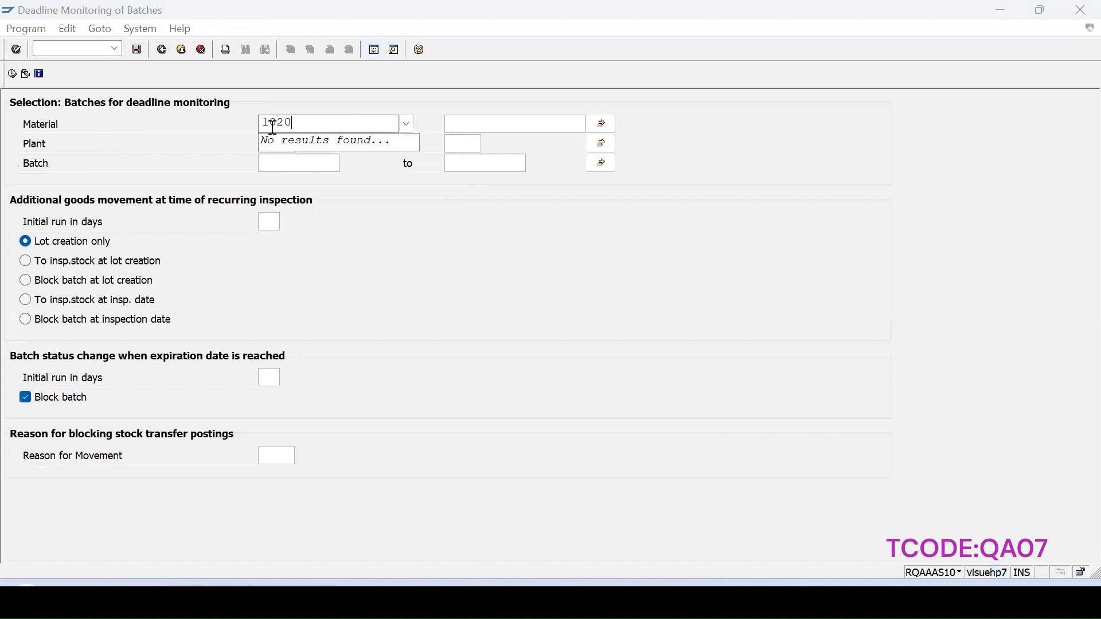
{"action": "left_click", "coordinate": [236, 142]}
{"action": "left_click", "coordinate": [275, 144]}
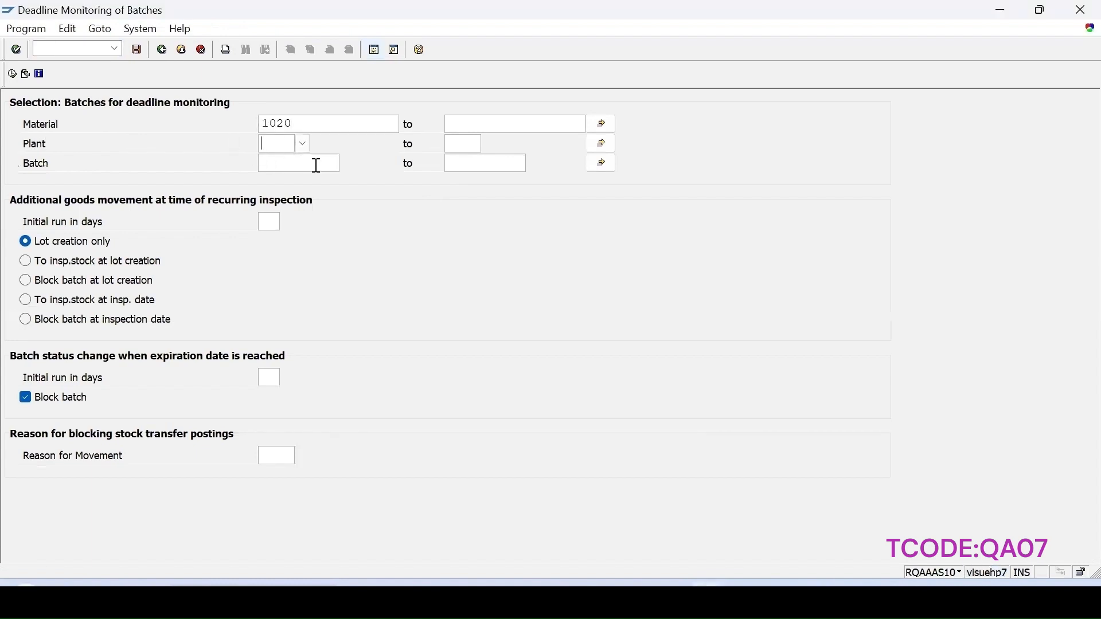
{"action": "type", "text": "1100"}
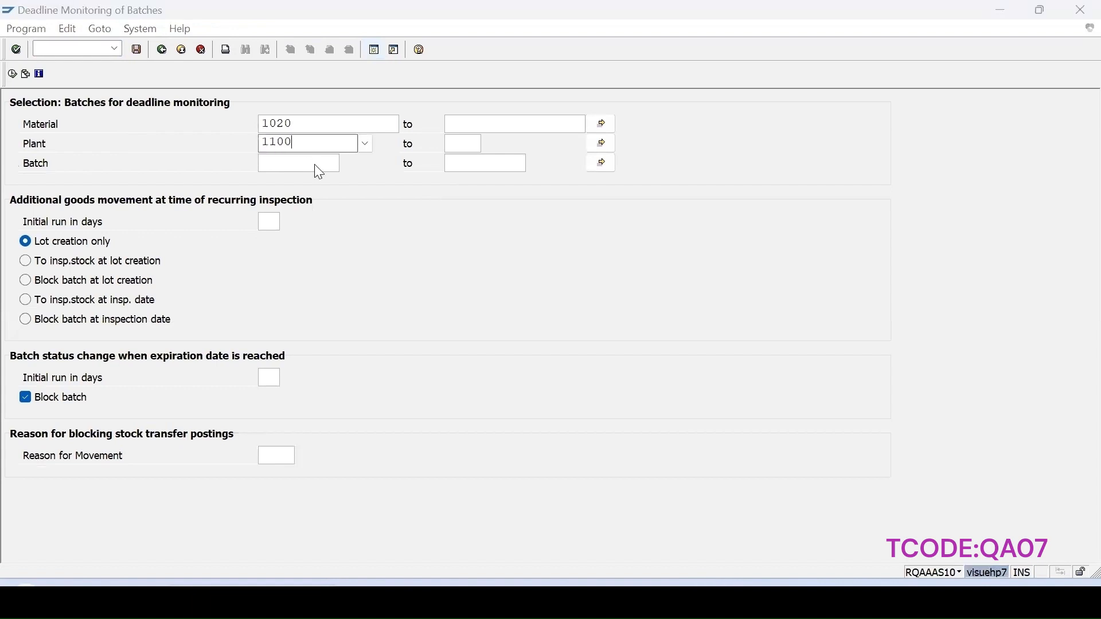
{"action": "left_click", "coordinate": [287, 179]}
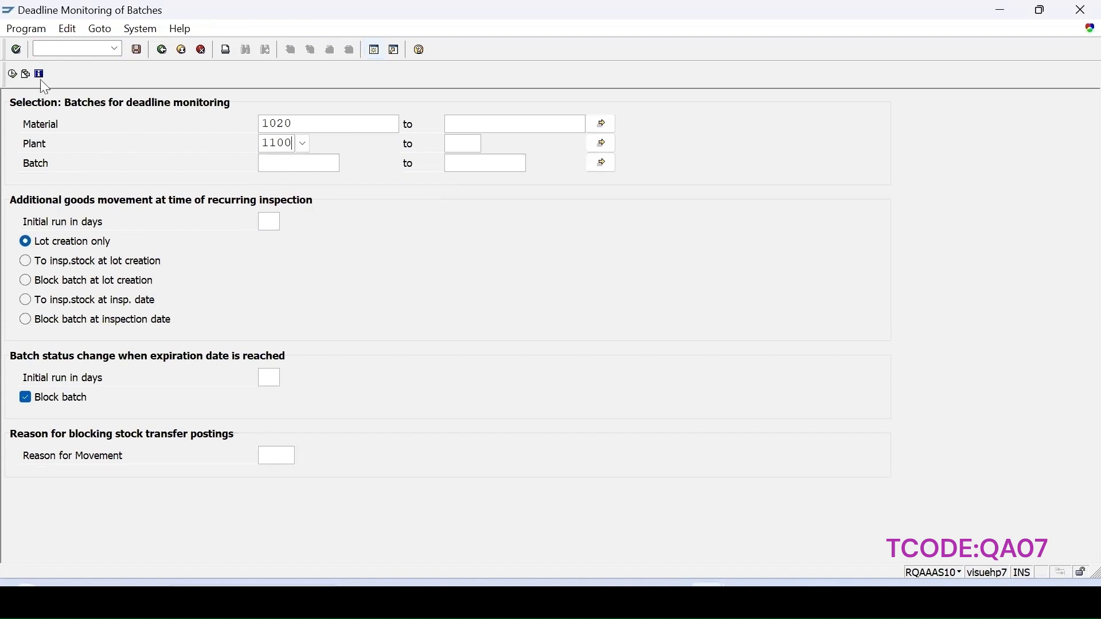
{"action": "left_click", "coordinate": [11, 76]}
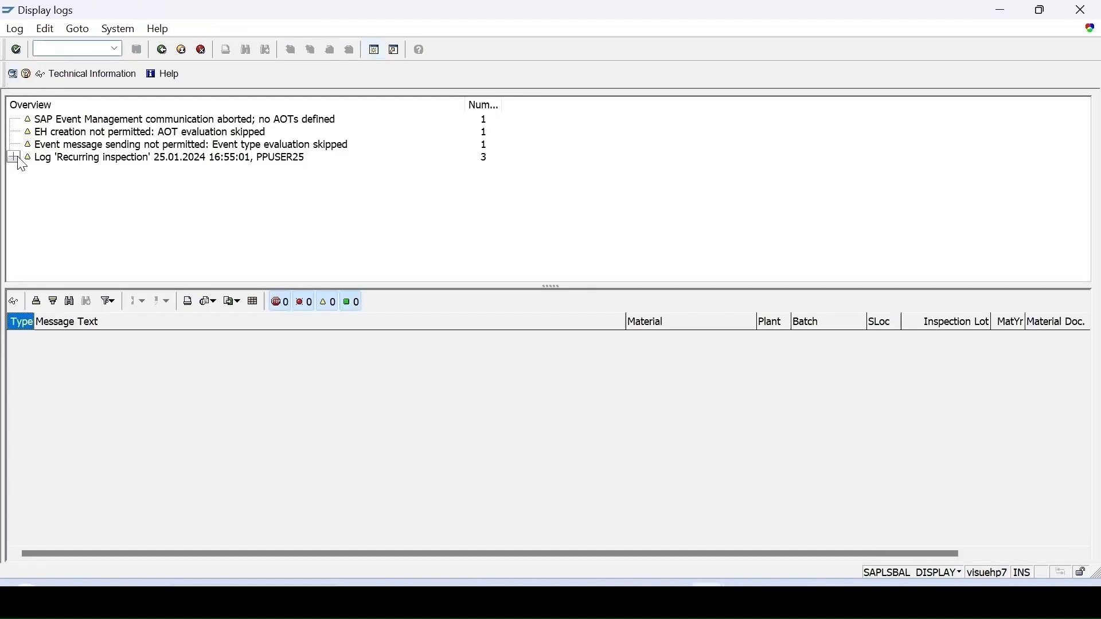
{"action": "left_click", "coordinate": [12, 157]}
{"action": "left_click", "coordinate": [24, 171]}
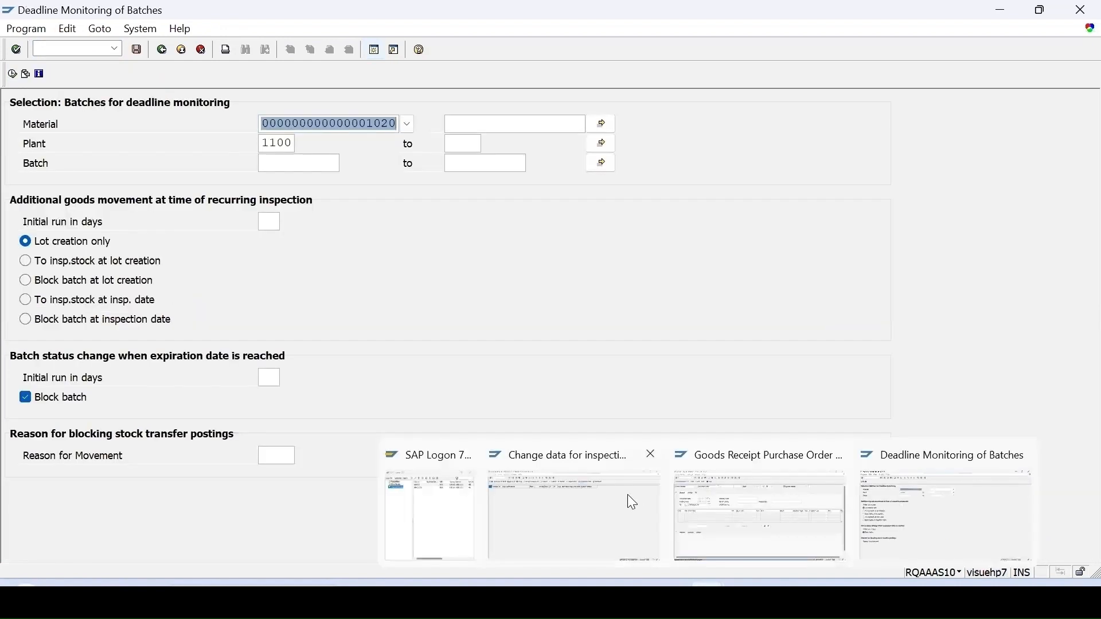
Switch back to the inspection lot worklist, refresh it and widen the inspection lot number column.
{"action": "left_click", "coordinate": [608, 510]}
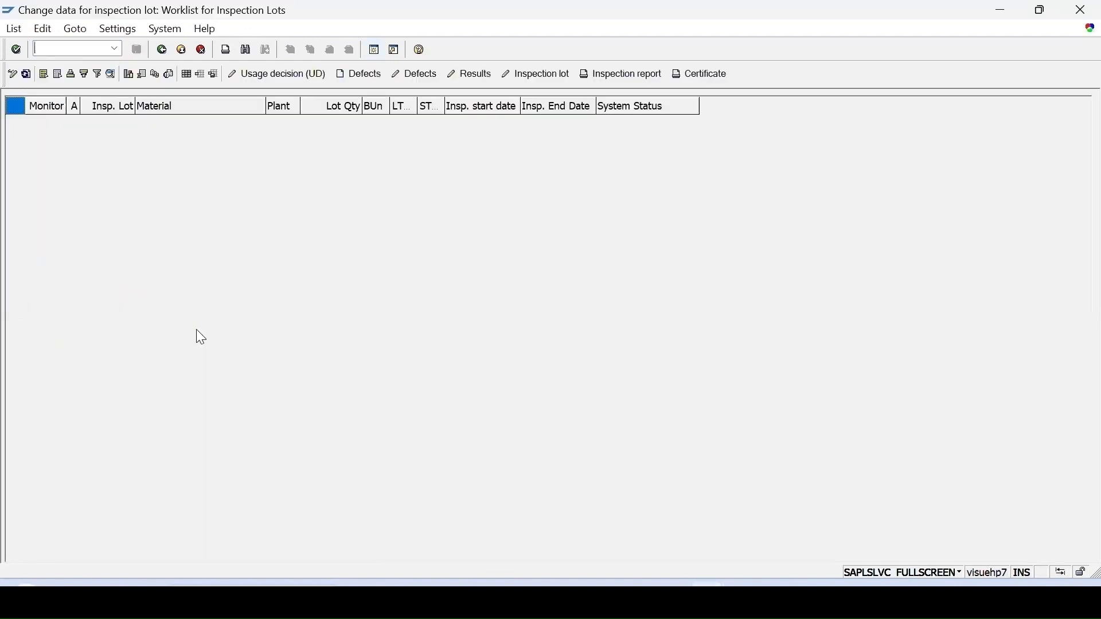
{"action": "left_click", "coordinate": [26, 81]}
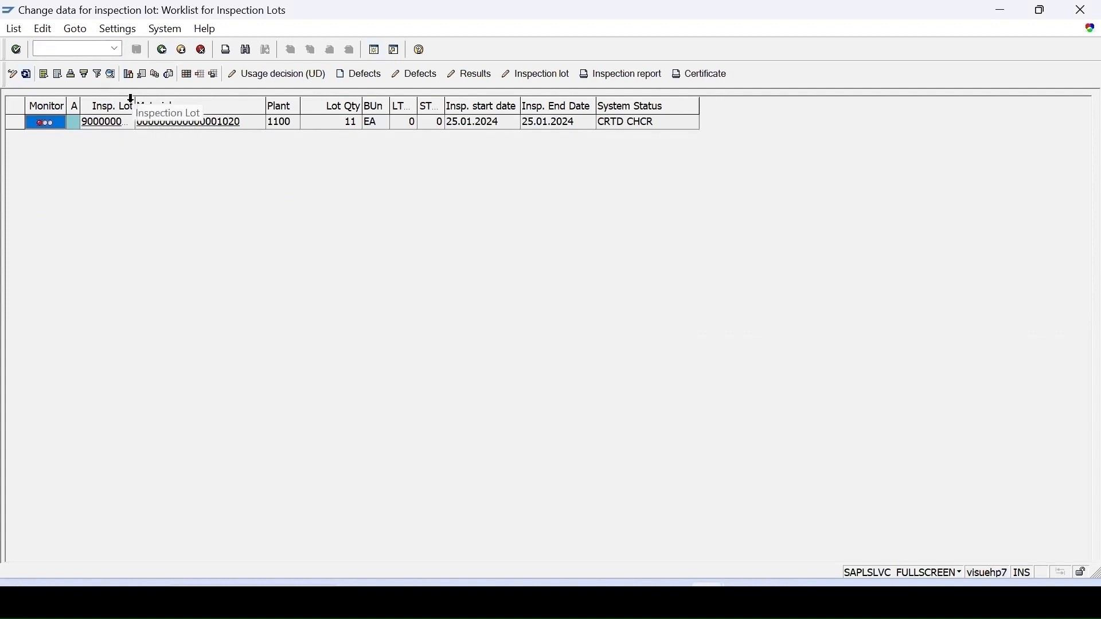
{"action": "left_click_drag", "start_coordinate": [134, 103], "coordinate": [196, 108]}
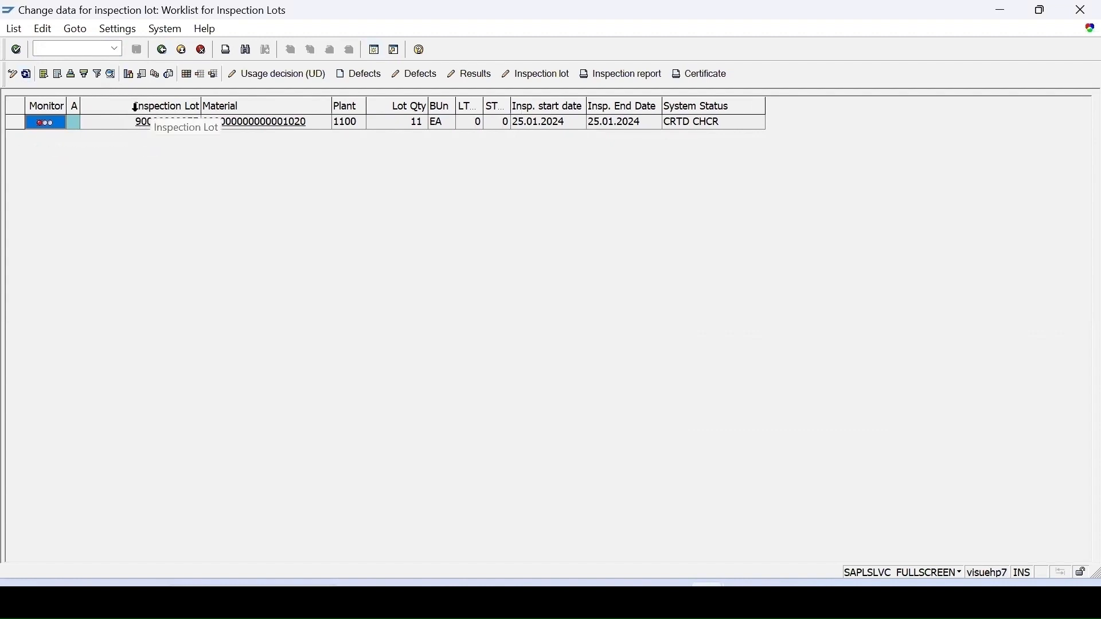
Open the recurring inspection lot of material 1020 for changing and assign its task list with usage 5.
{"action": "left_click", "coordinate": [15, 122]}
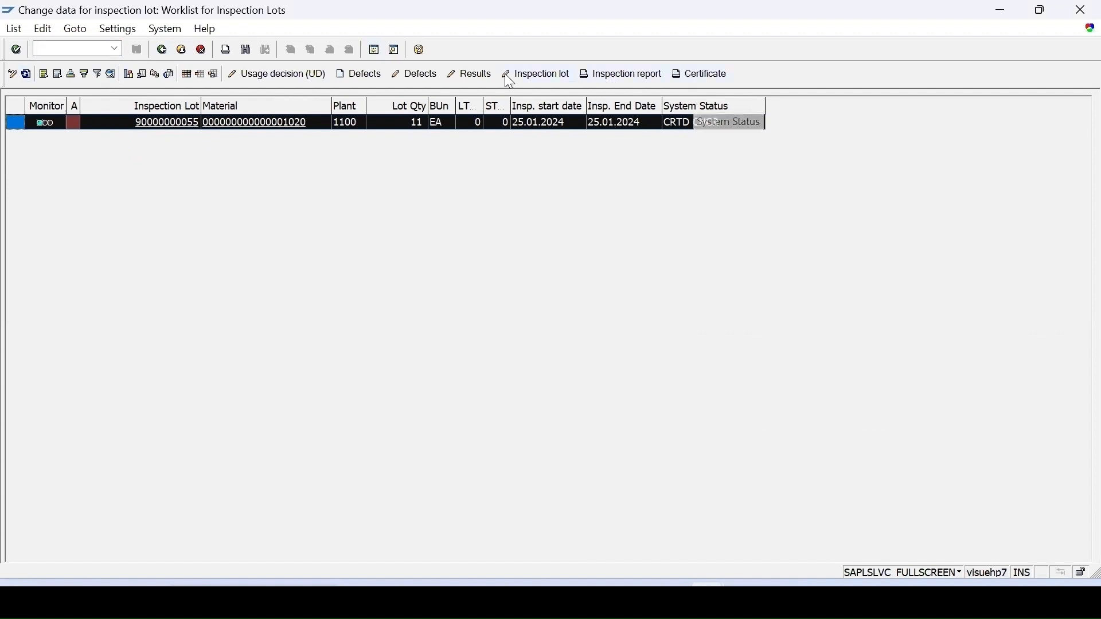
{"action": "left_click", "coordinate": [520, 74]}
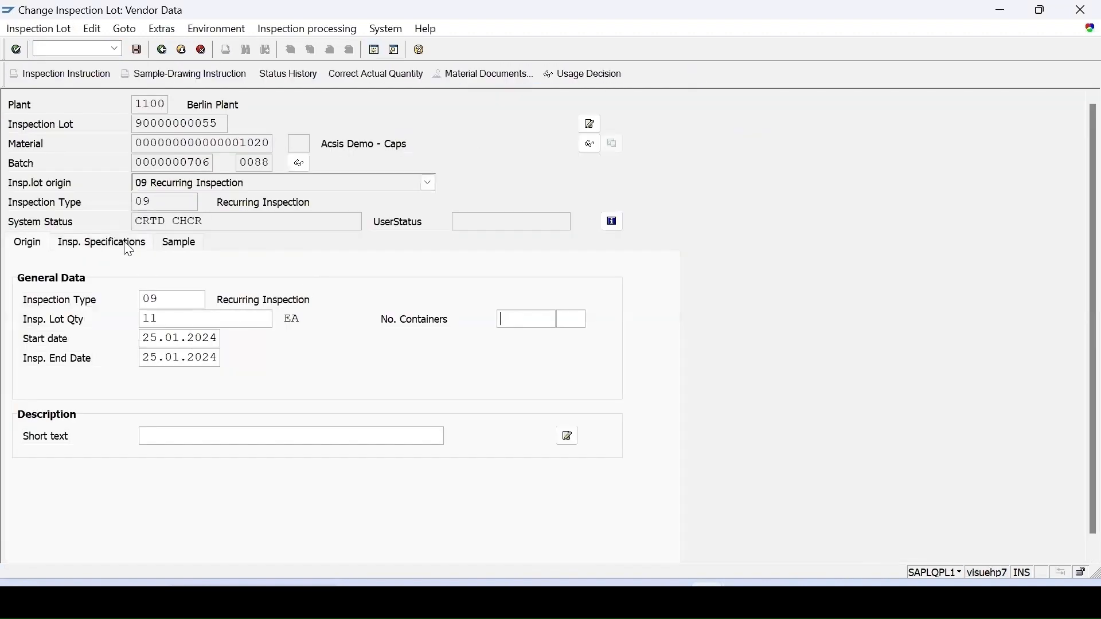
{"action": "left_click", "coordinate": [125, 243]}
{"action": "left_click", "coordinate": [452, 340]}
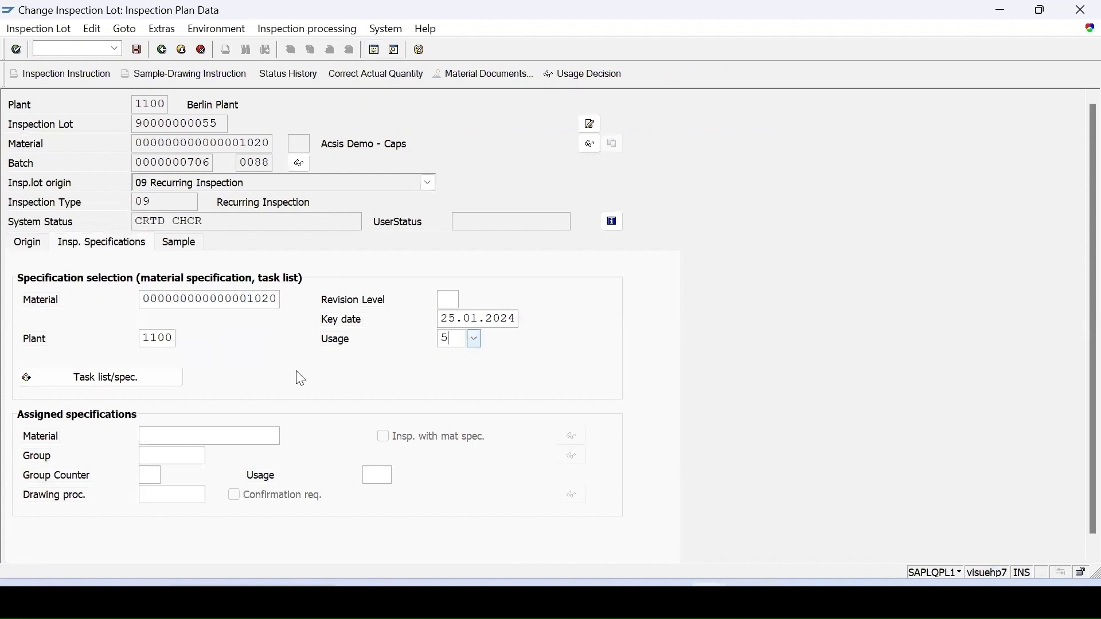
{"action": "left_click", "coordinate": [131, 385]}
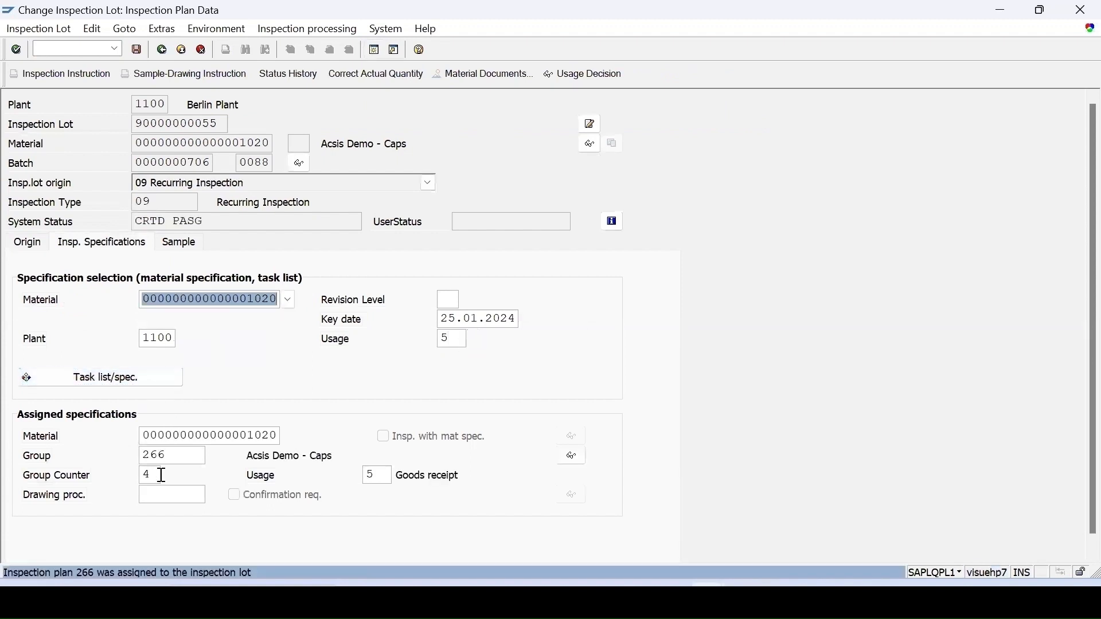
Calculate the sample size of the recurring inspection lot, then save the lot and refresh the worklist.
{"action": "left_click", "coordinate": [183, 242]}
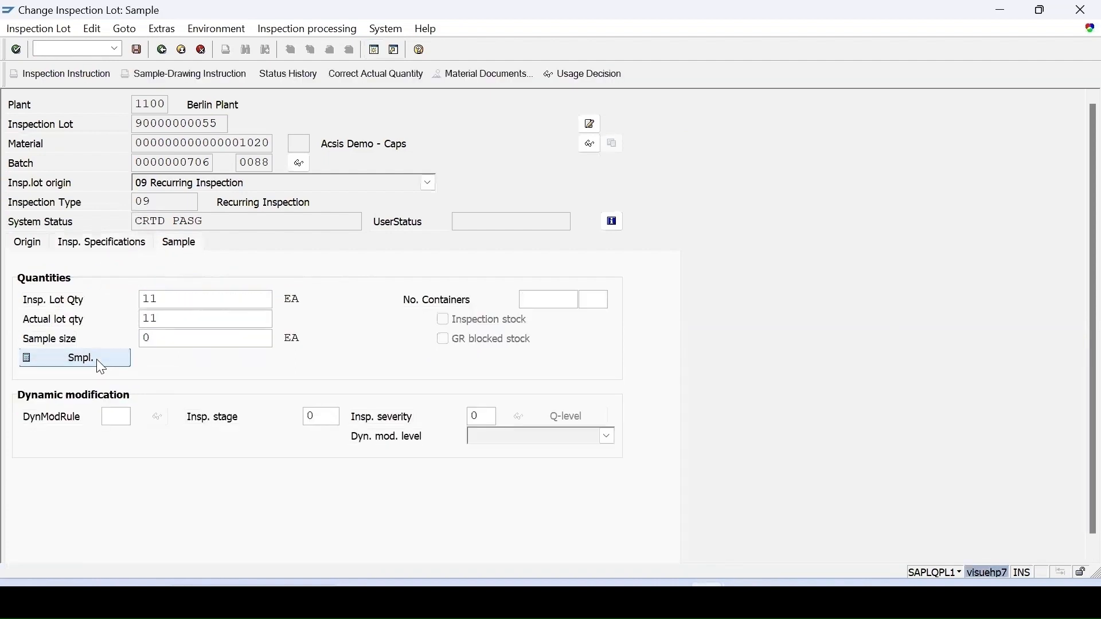
{"action": "left_click", "coordinate": [124, 360]}
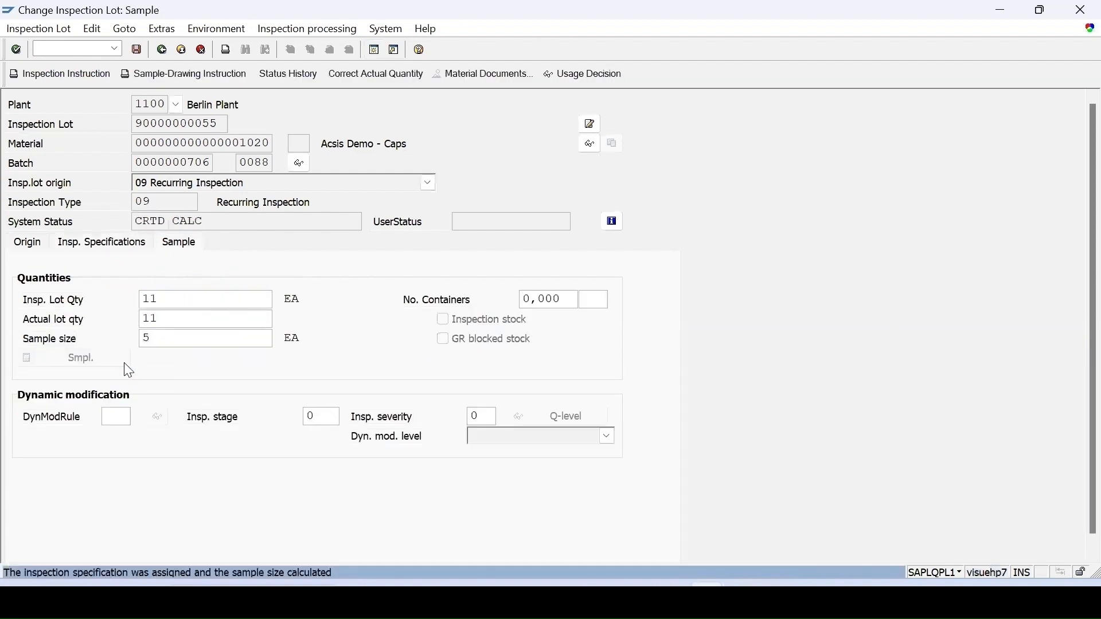
{"action": "left_click", "coordinate": [136, 50]}
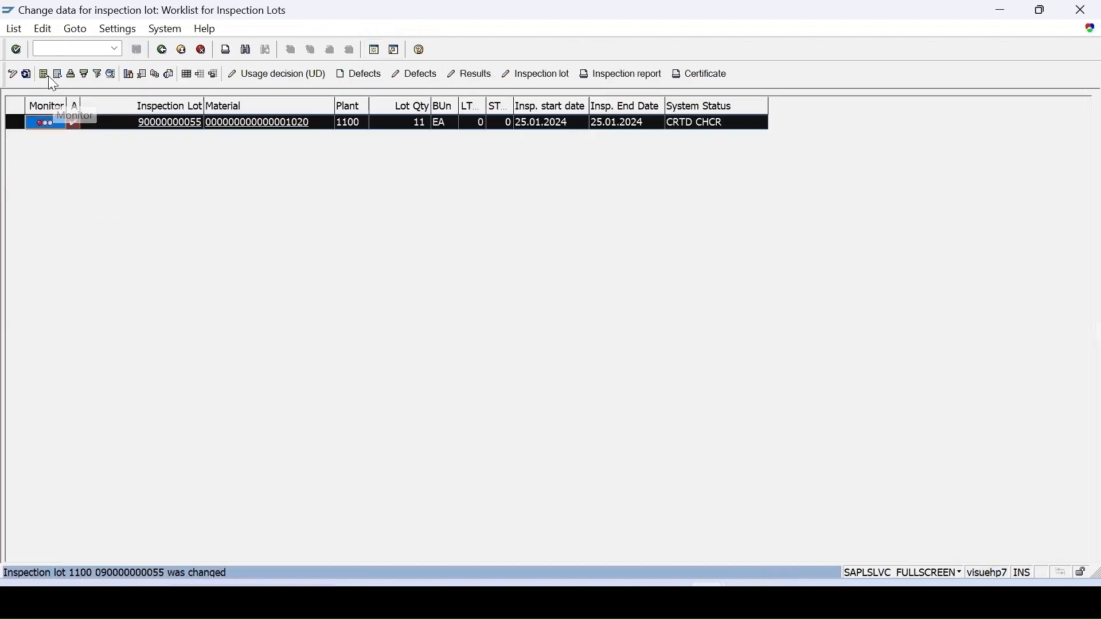
{"action": "left_click", "coordinate": [24, 76]}
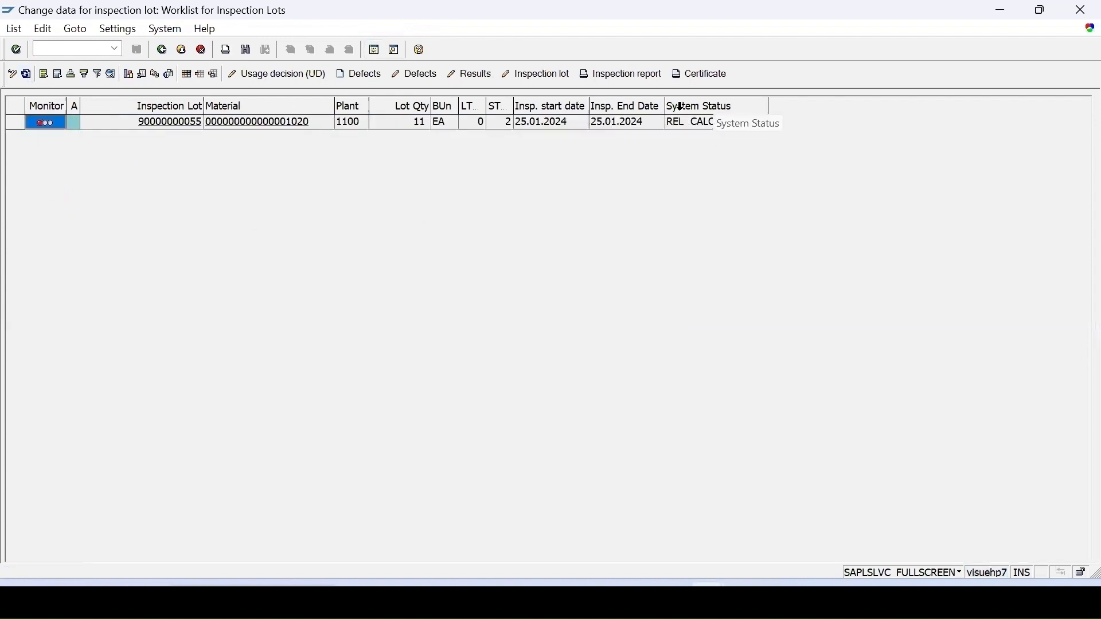
Record results for the recurring inspection lot: 5 for Visual Check, Pink and Red for the paint color characteristic, and accept the latter's valuation.
{"action": "left_click", "coordinate": [23, 121]}
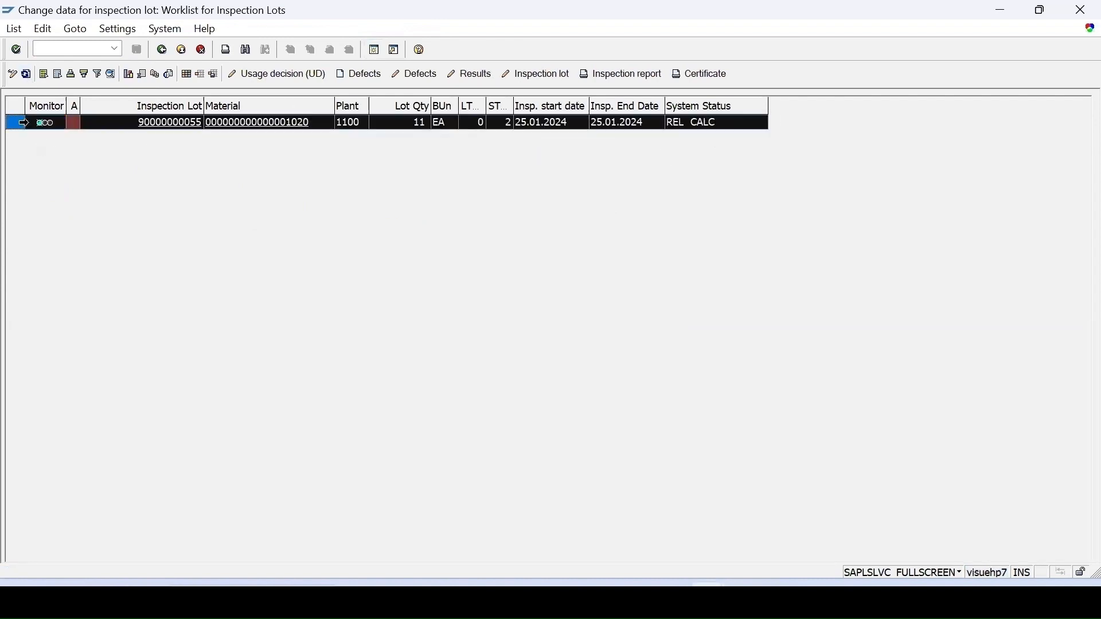
{"action": "left_click", "coordinate": [472, 79]}
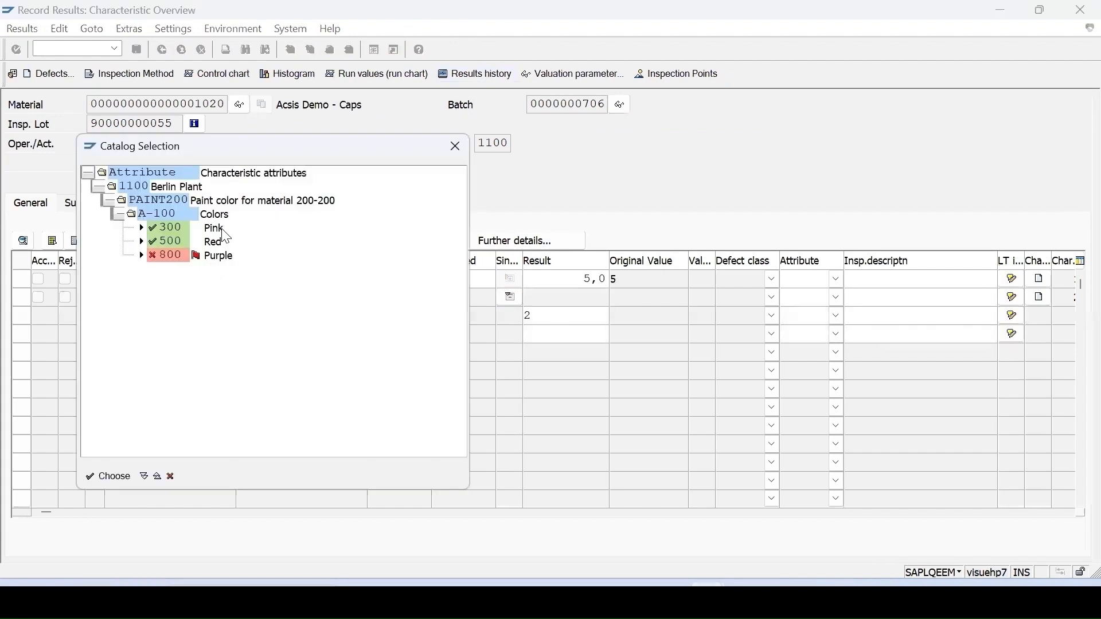
{"action": "double_click", "coordinate": [221, 228]}
{"action": "key", "text": "Return"}
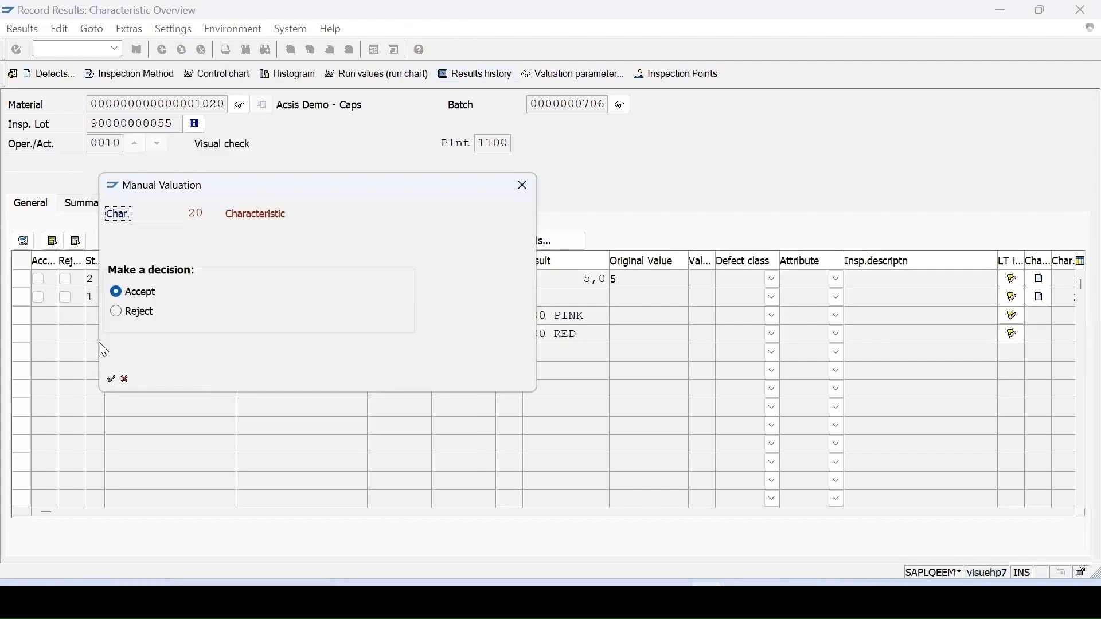
{"action": "left_click", "coordinate": [110, 379]}
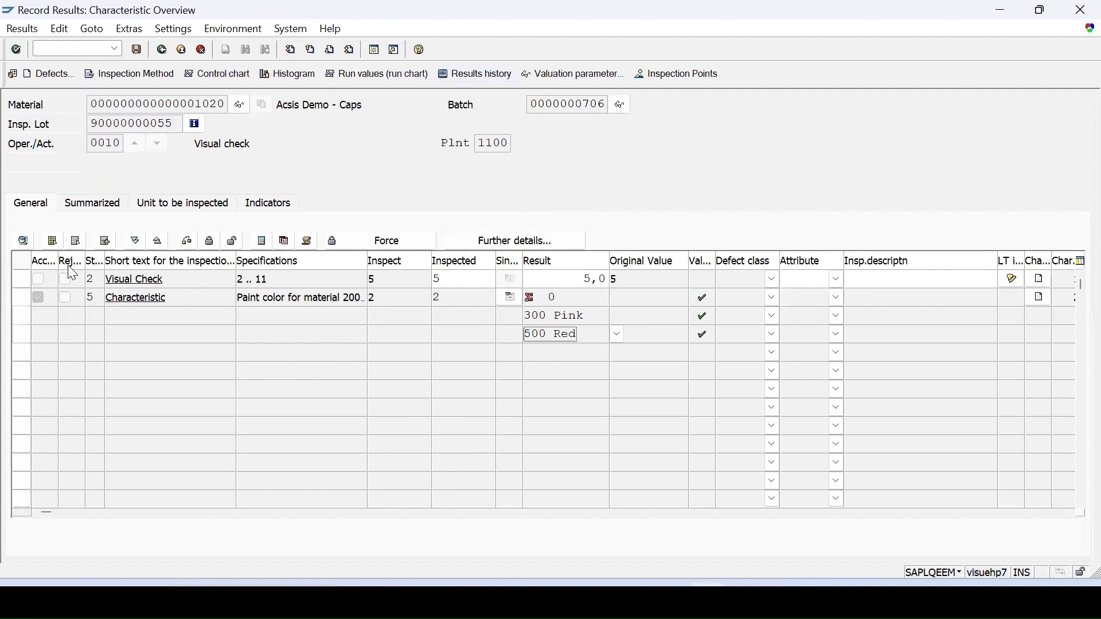
Close all characteristics of operation 0010, save the results and refresh the inspection lot worklist.
{"action": "left_click", "coordinate": [53, 241]}
{"action": "left_click", "coordinate": [212, 243]}
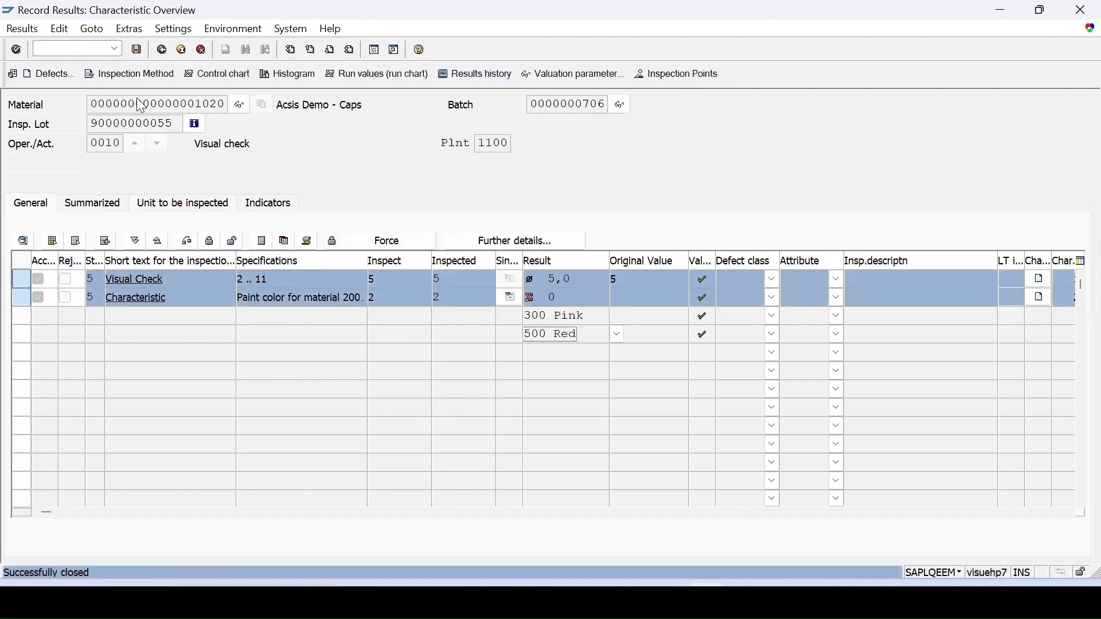
{"action": "left_click", "coordinate": [135, 49]}
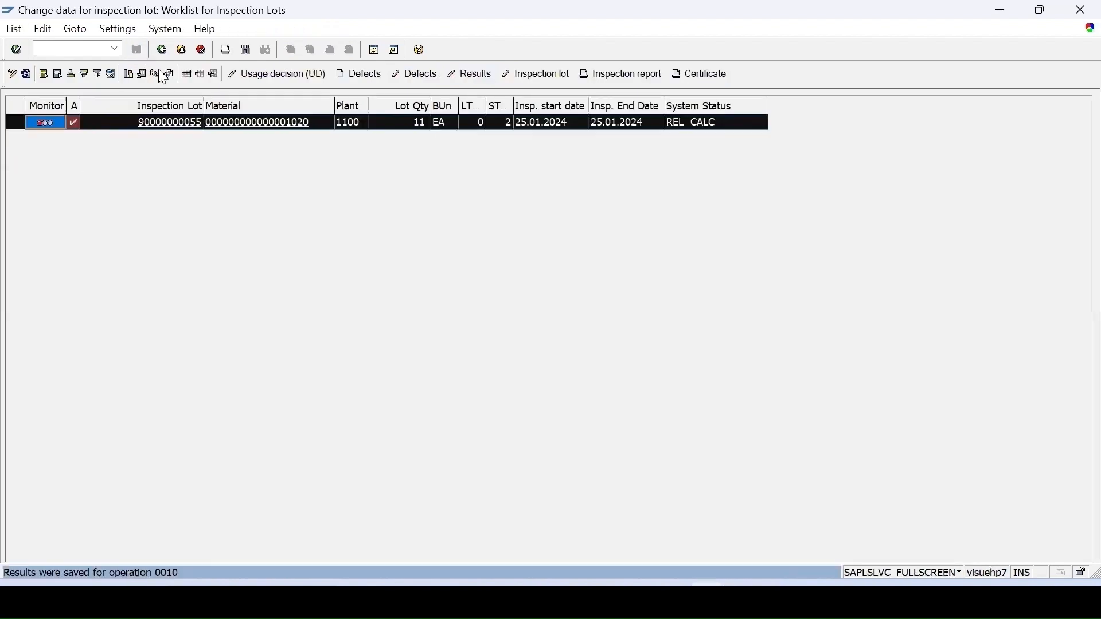
{"action": "left_click", "coordinate": [26, 74]}
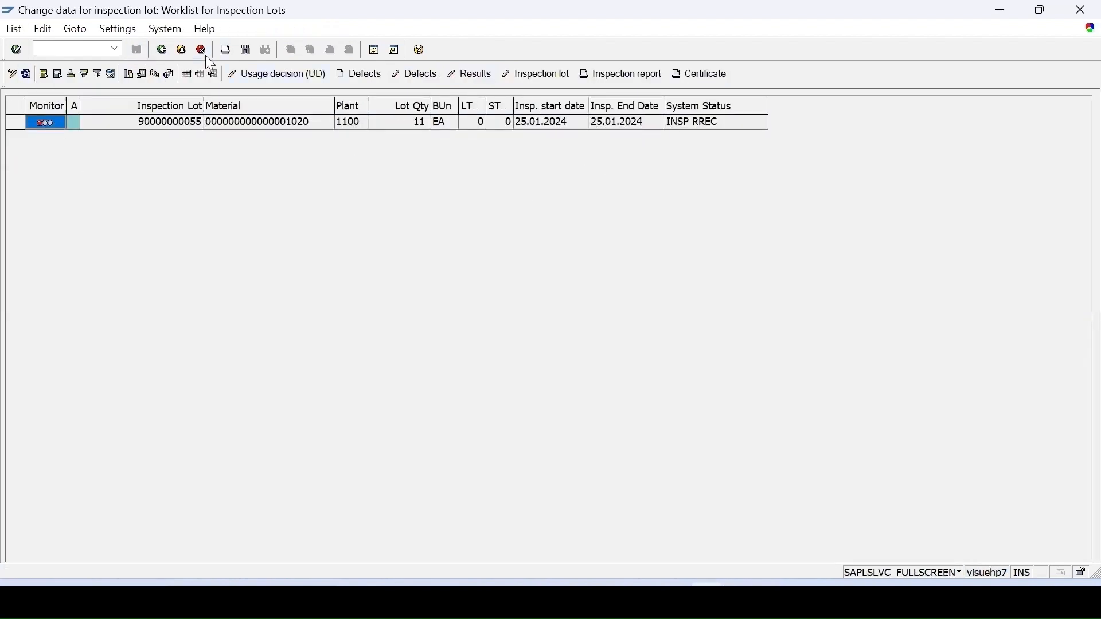
Record usage decision A, acceptance without further action, for the recurring inspection lot, save it and refresh the worklist.
{"action": "left_click", "coordinate": [265, 75]}
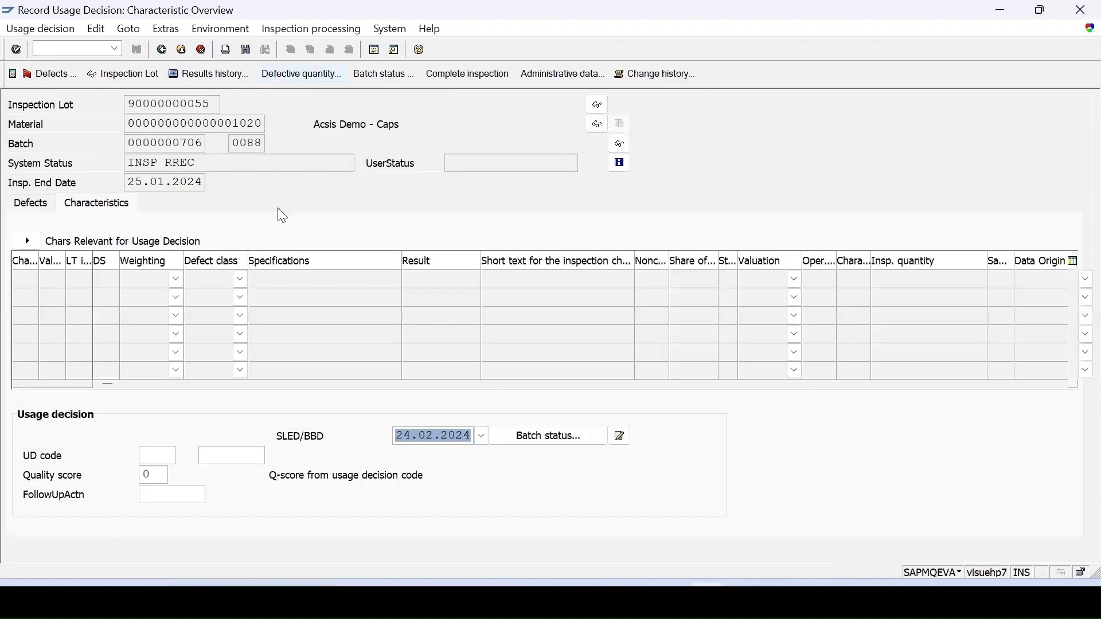
{"action": "left_click", "coordinate": [190, 456]}
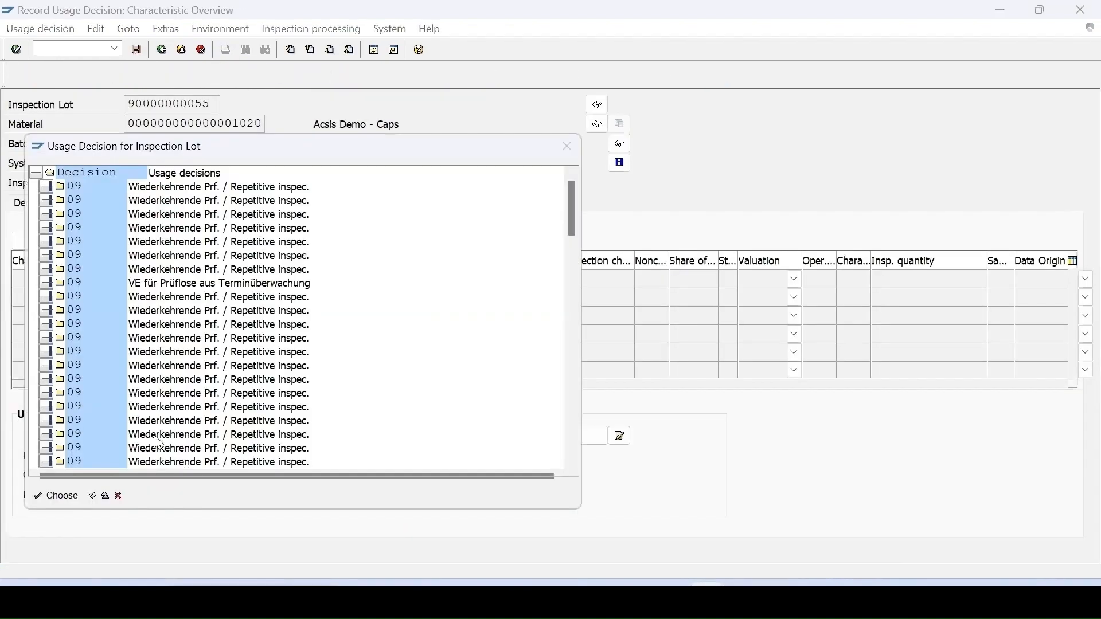
{"action": "left_click", "coordinate": [48, 187]}
{"action": "double_click", "coordinate": [90, 202]}
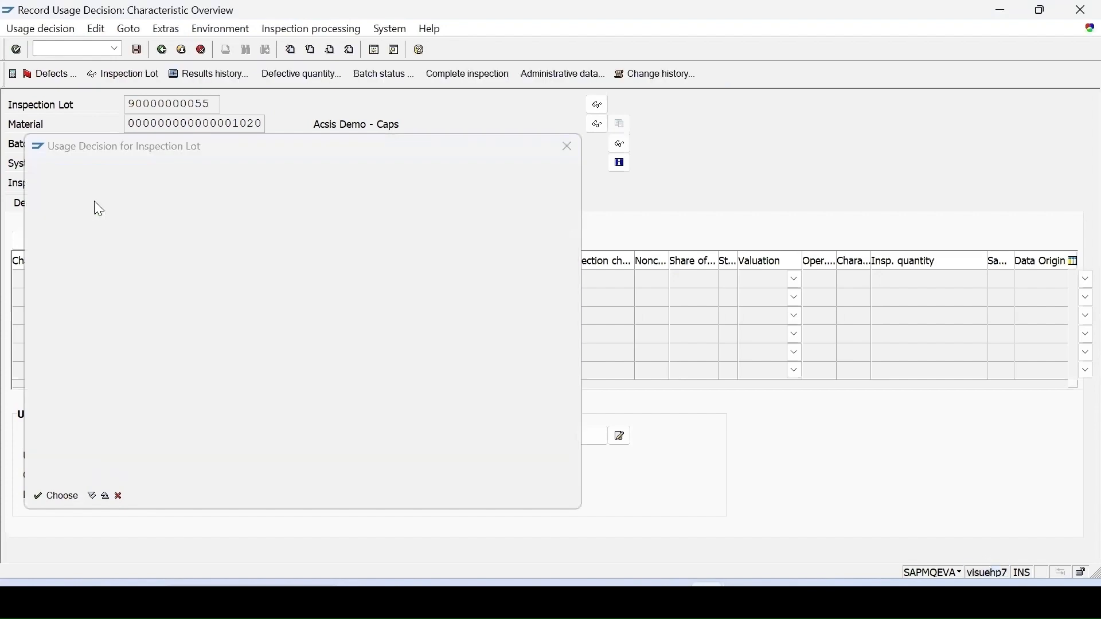
{"action": "left_click", "coordinate": [135, 50]}
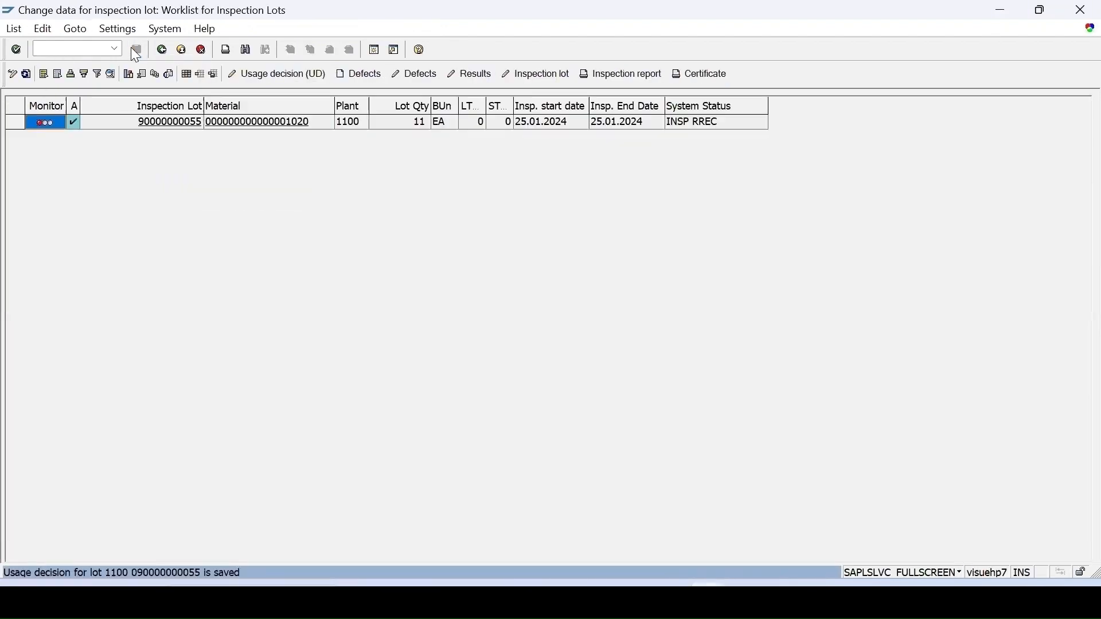
{"action": "left_click", "coordinate": [25, 74]}
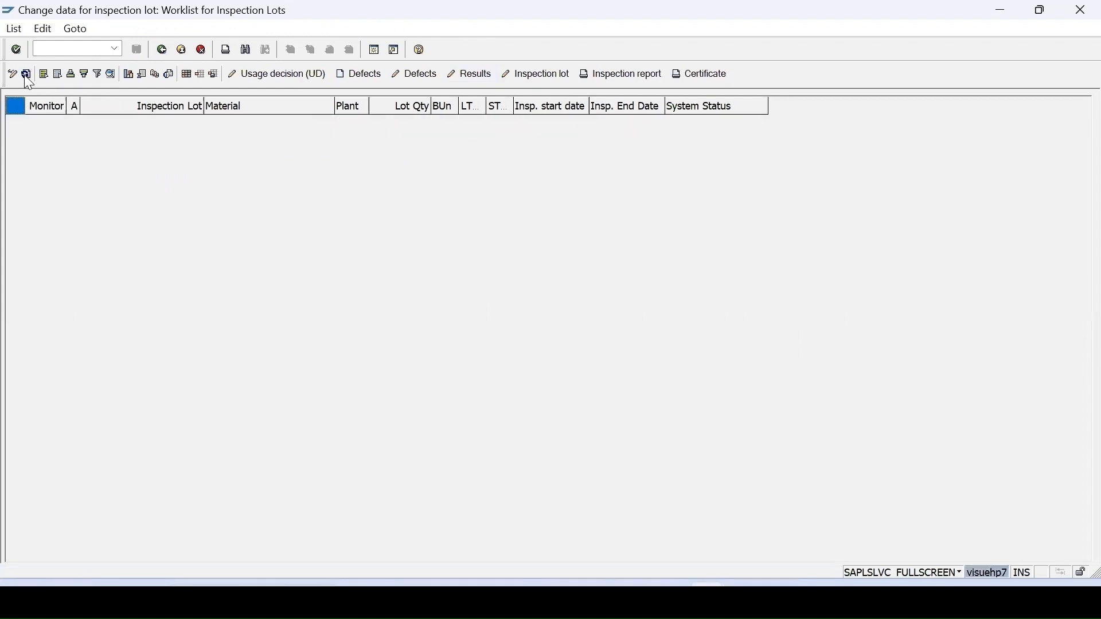
Open batch 706 of material 1020 in plant 1100 in Change Batch.
{"action": "left_click", "coordinate": [114, 49]}
{"action": "left_click", "coordinate": [77, 91]}
{"action": "key", "text": "Return"}
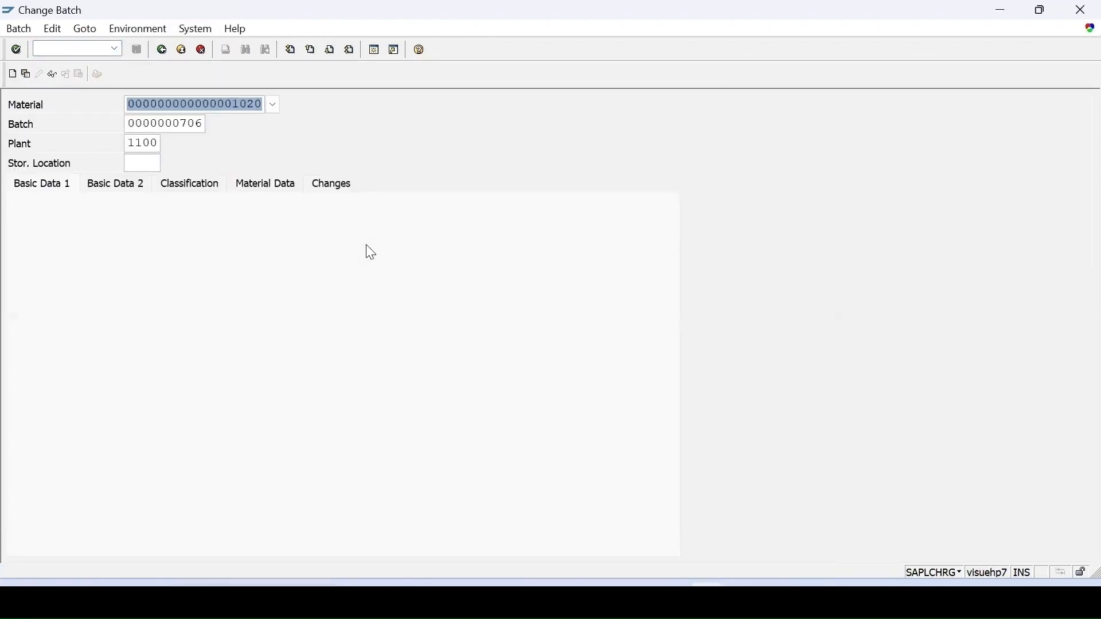
{"action": "key", "text": "Return"}
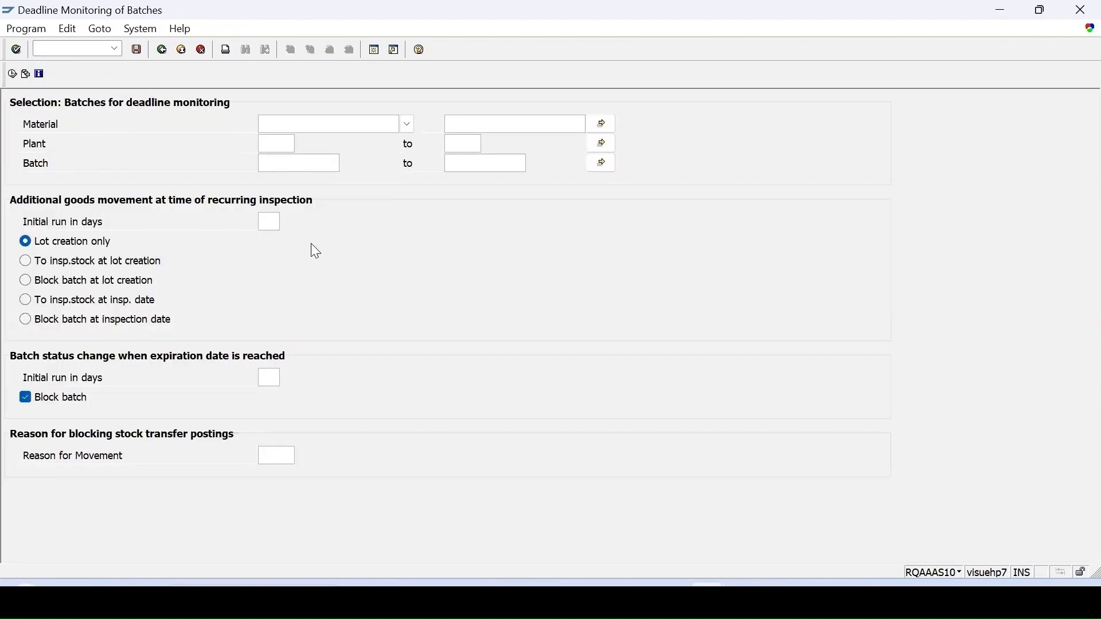
Check the existing variants of deadline monitoring (QA07), restrict the selection to plant 1100 and material 1020, and view the transaction code.
{"action": "left_click", "coordinate": [24, 73]}
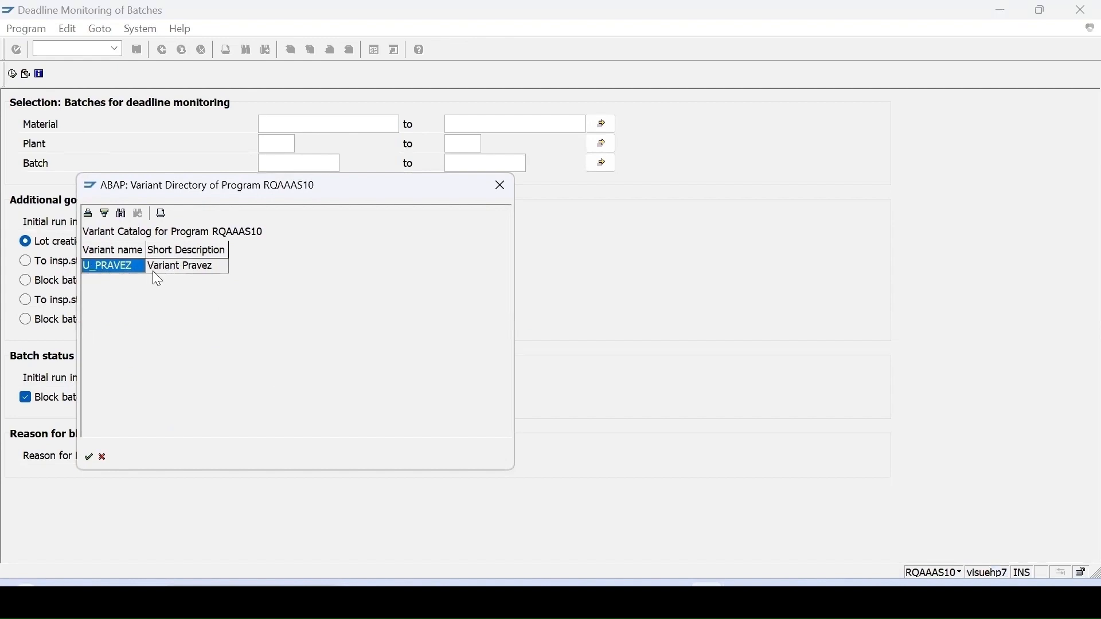
{"action": "left_click", "coordinate": [508, 184]}
{"action": "left_click", "coordinate": [265, 144]}
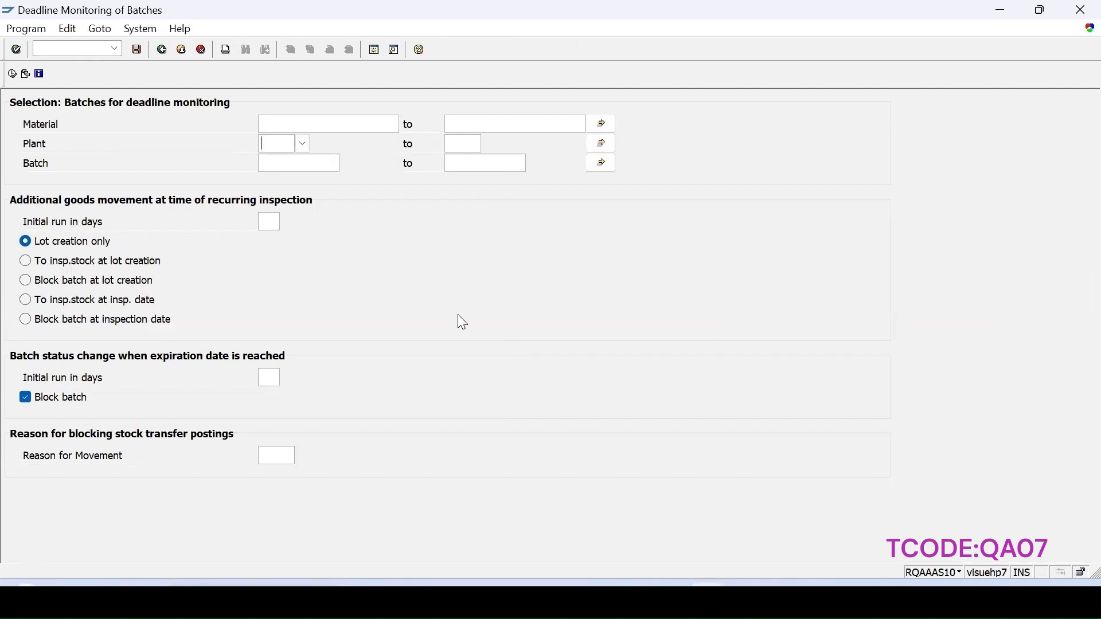
{"action": "type", "text": "1100"}
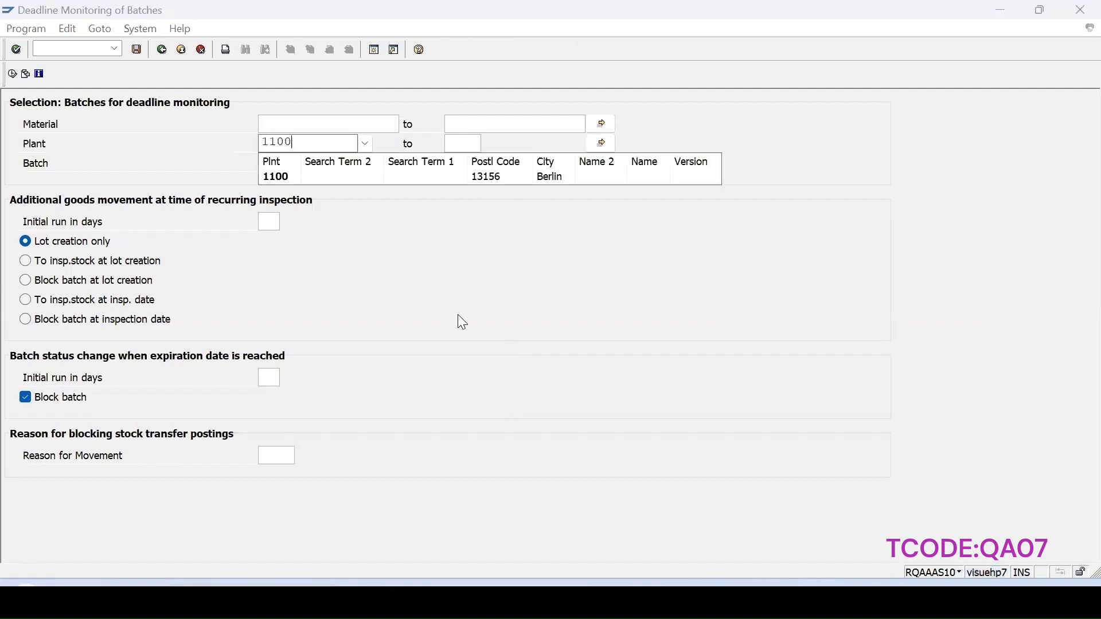
{"action": "left_click", "coordinate": [270, 178]}
{"action": "left_click", "coordinate": [271, 130]}
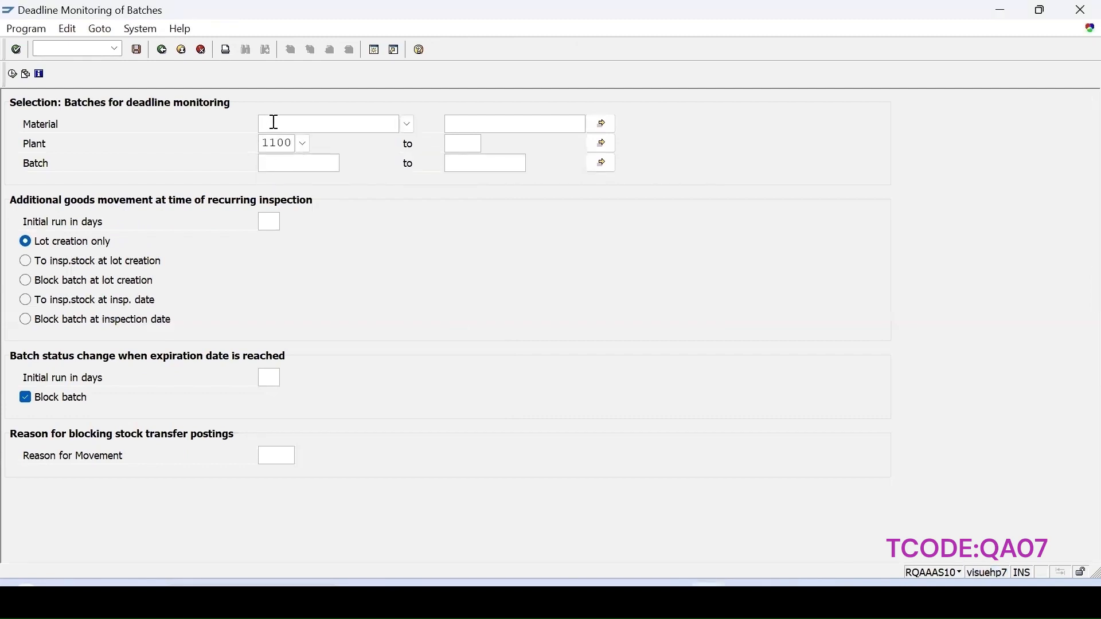
{"action": "type", "text": "1020"}
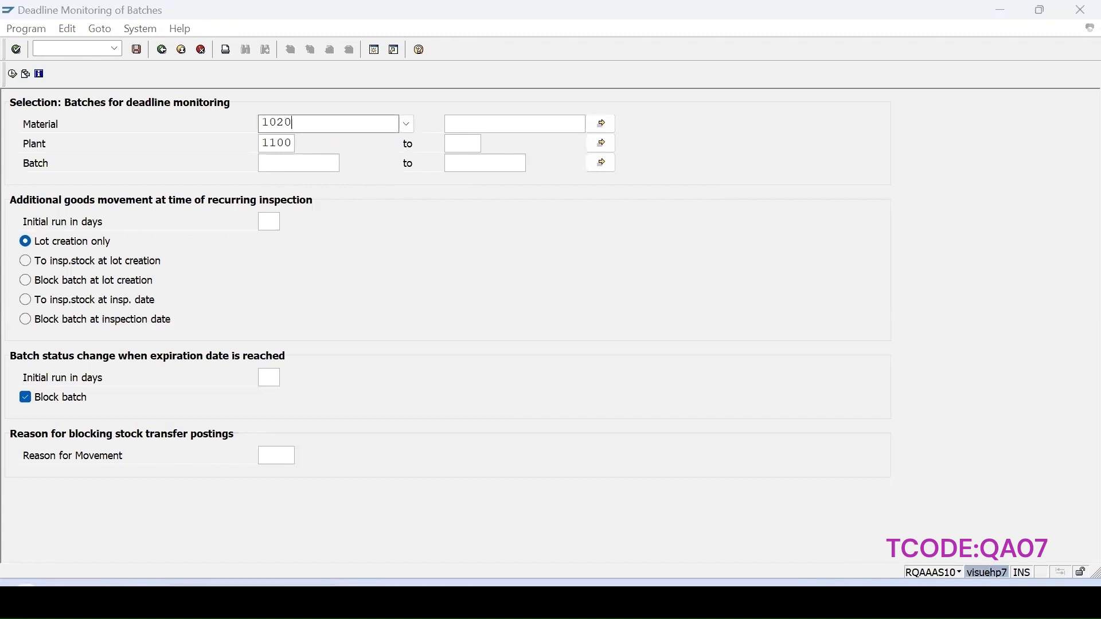
{"action": "left_click", "coordinate": [373, 211]}
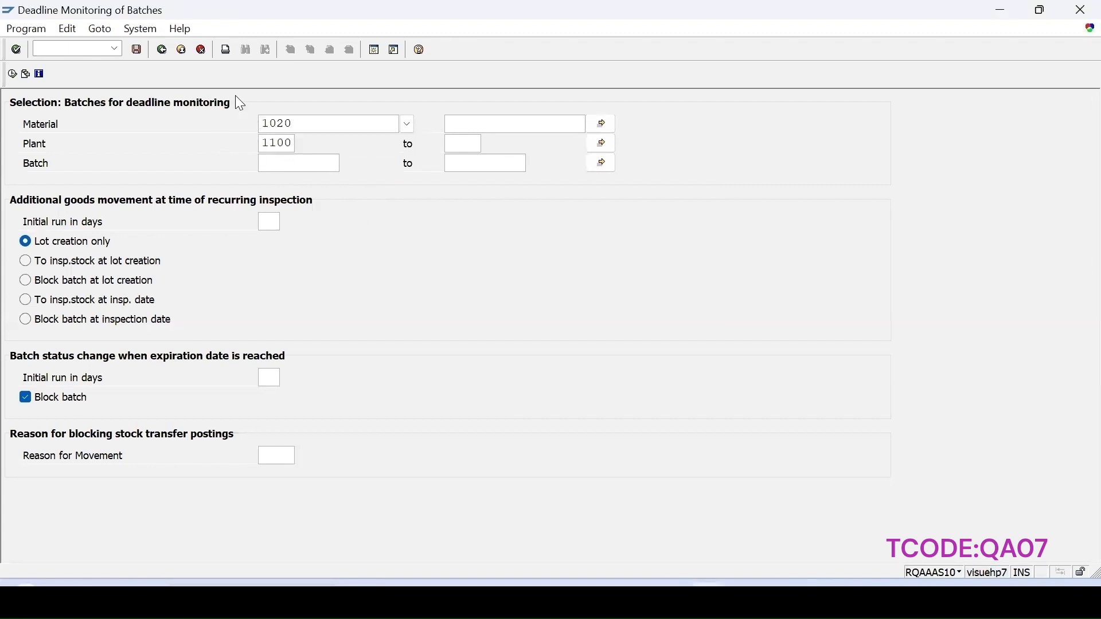
{"action": "left_click", "coordinate": [957, 573]}
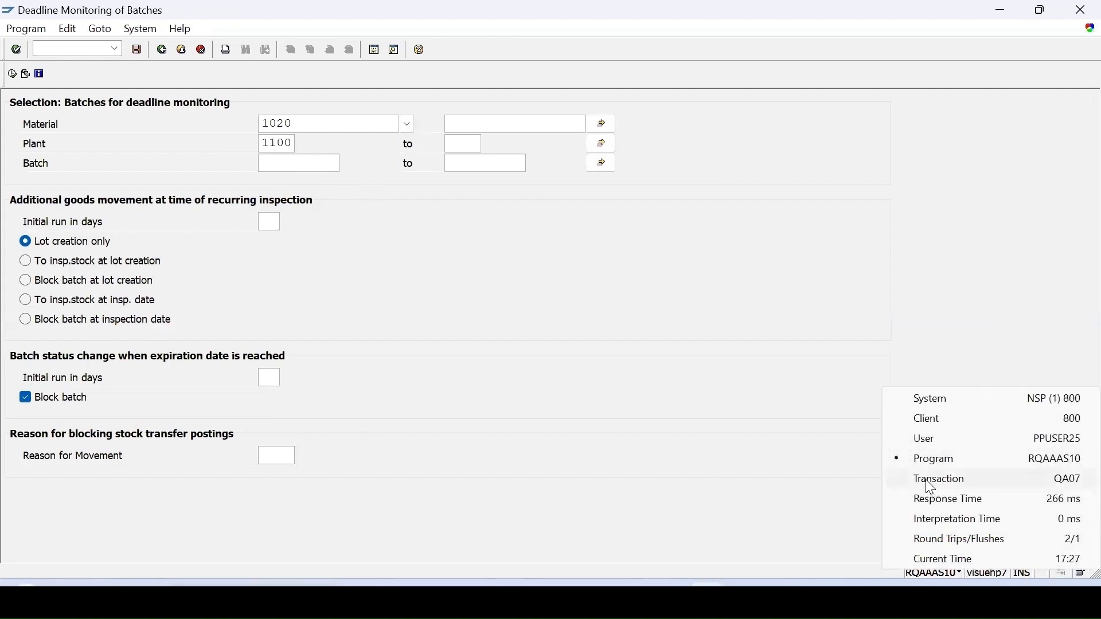
Save the deadline monitoring selection as variant /Recurring with the description Recurring, then check the variant catalog.
{"action": "left_click", "coordinate": [136, 50]}
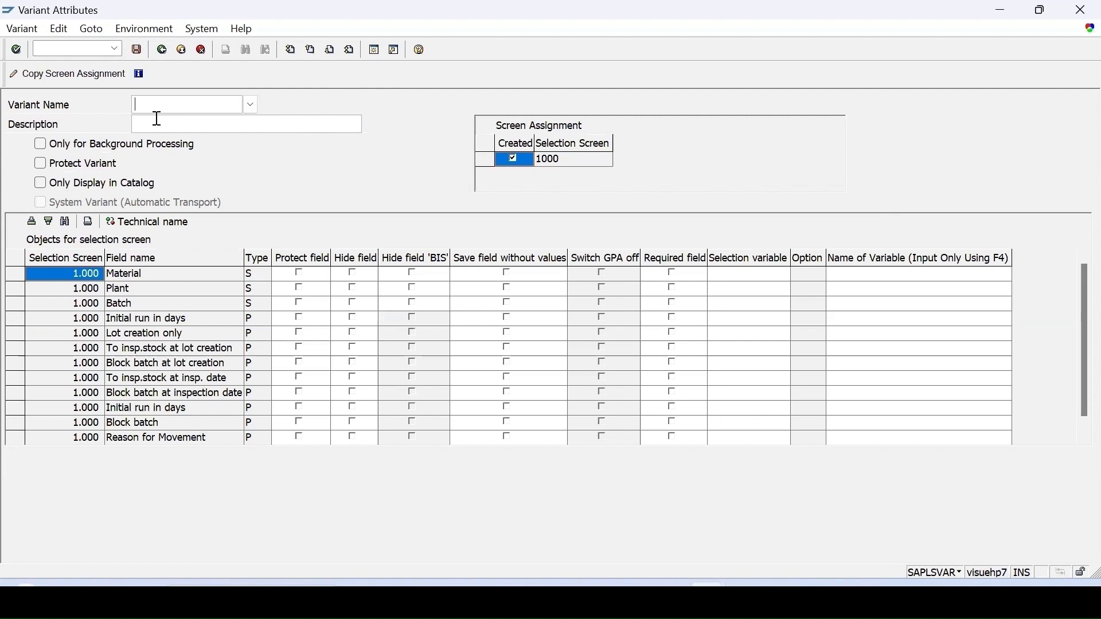
{"action": "type", "text": "/"}
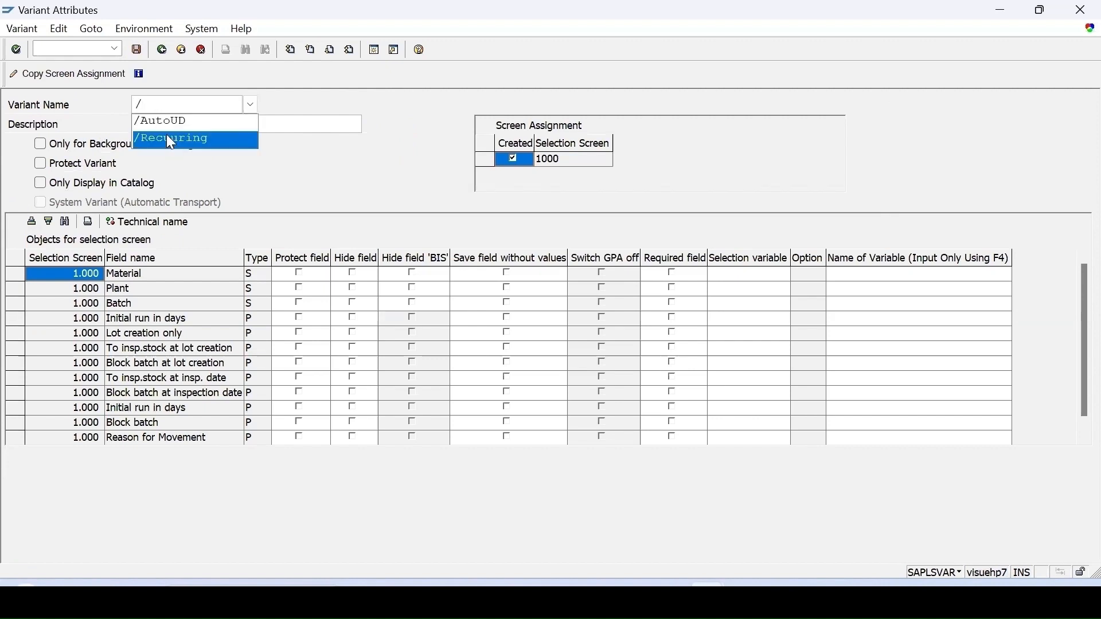
{"action": "left_click", "coordinate": [167, 137]}
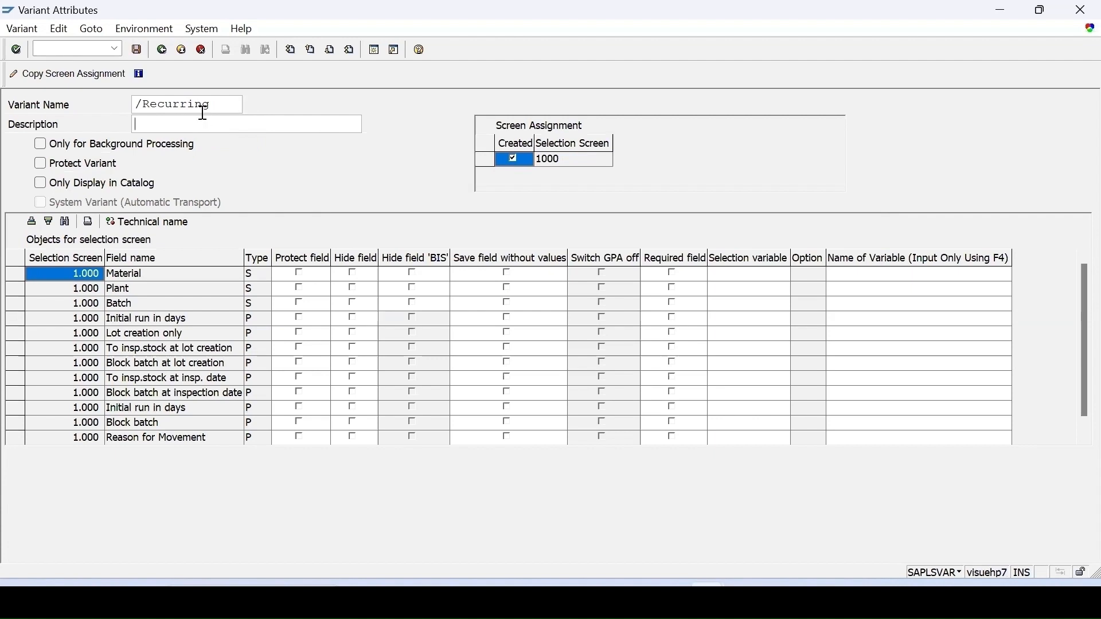
{"action": "left_click_drag", "start_coordinate": [215, 104], "coordinate": [140, 104]}
{"action": "key", "text": "ctrl+c"}
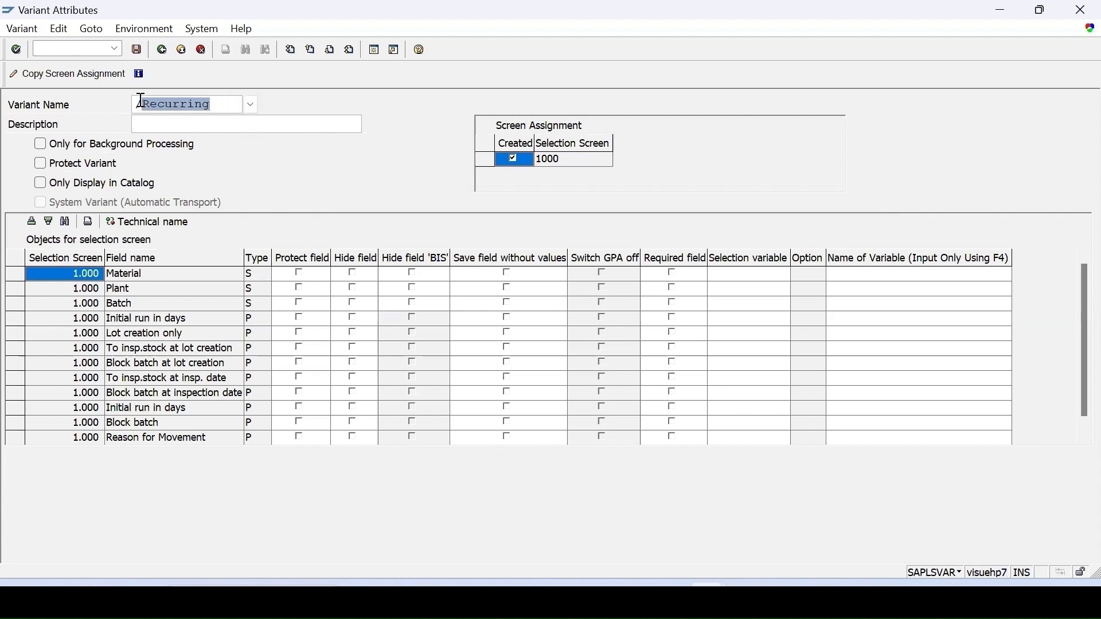
{"action": "left_click", "coordinate": [140, 104]}
{"action": "left_click", "coordinate": [151, 123]}
{"action": "key", "text": "ctrl+v"}
{"action": "left_click", "coordinate": [137, 50]}
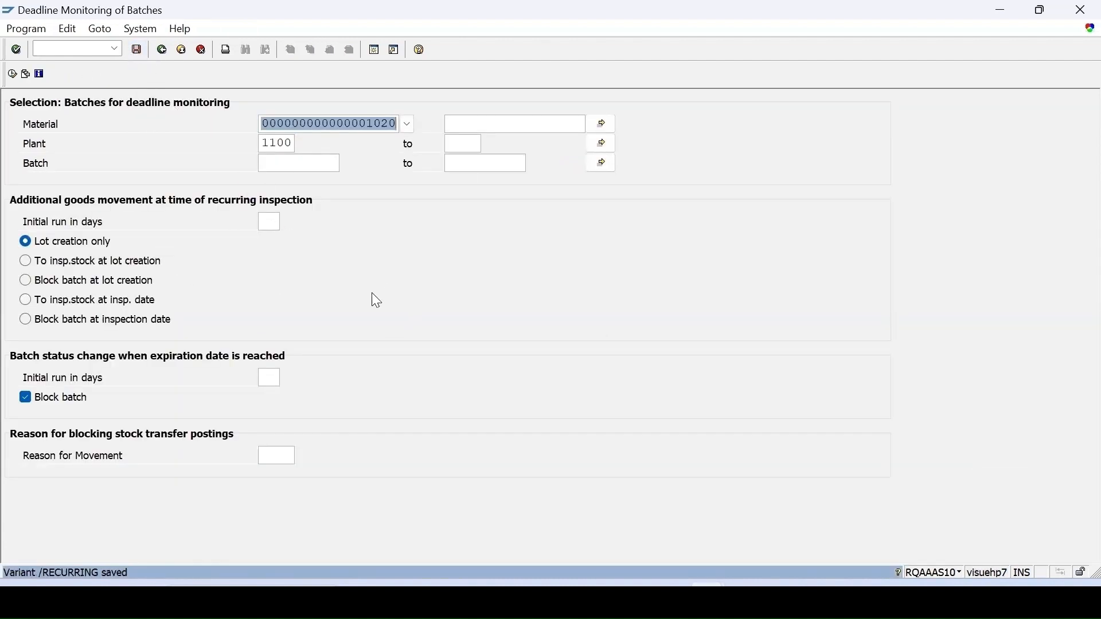
{"action": "left_click", "coordinate": [26, 73]}
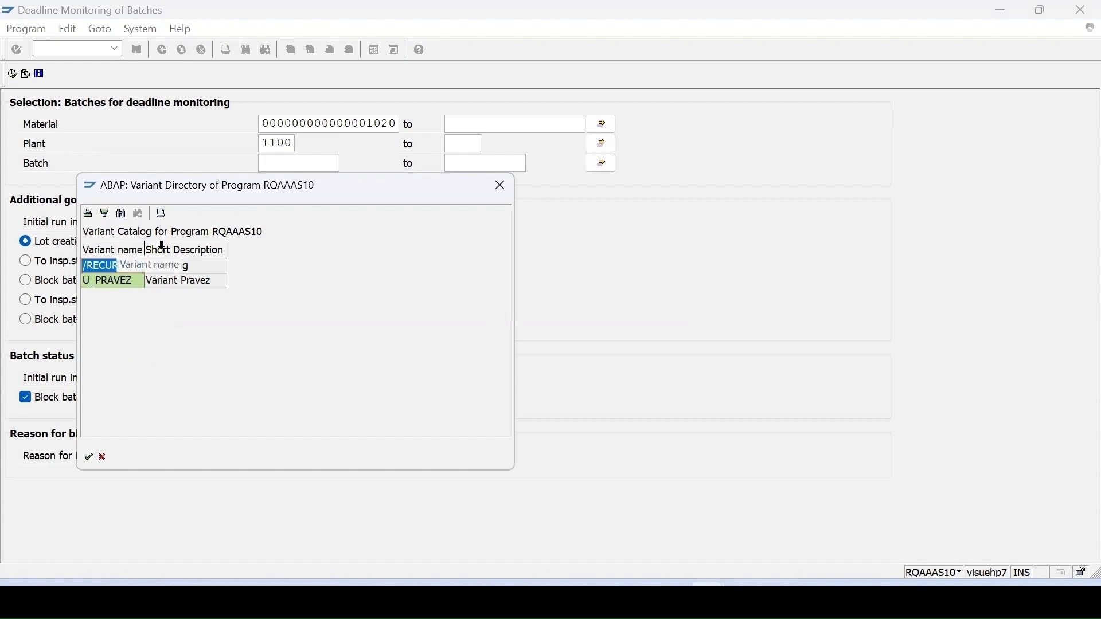
{"action": "left_click", "coordinate": [502, 185]}
Look up the program name behind the QA07 transaction in the system status and select it.
{"action": "left_click", "coordinate": [99, 28]}
{"action": "mouse_move", "coordinate": [131, 60]}
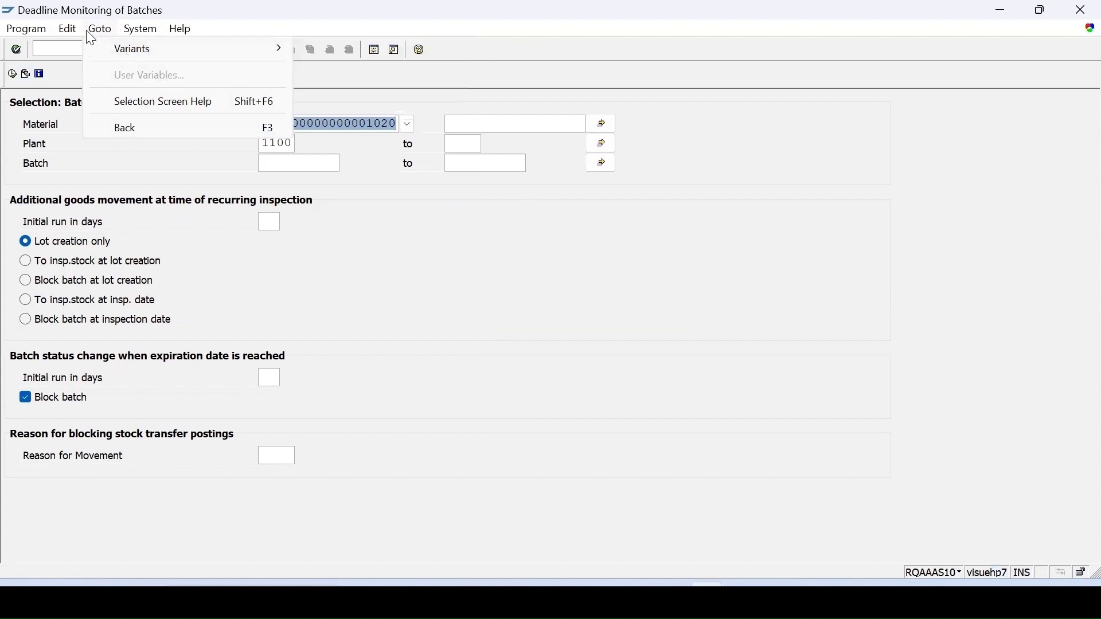
{"action": "mouse_move", "coordinate": [133, 30]}
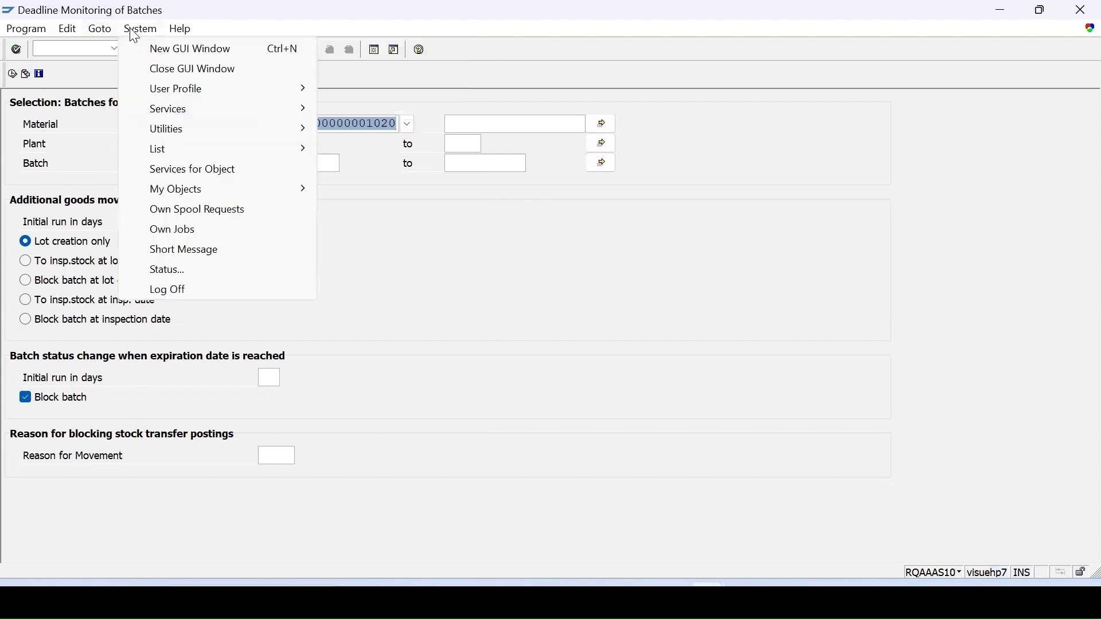
{"action": "left_click", "coordinate": [164, 270]}
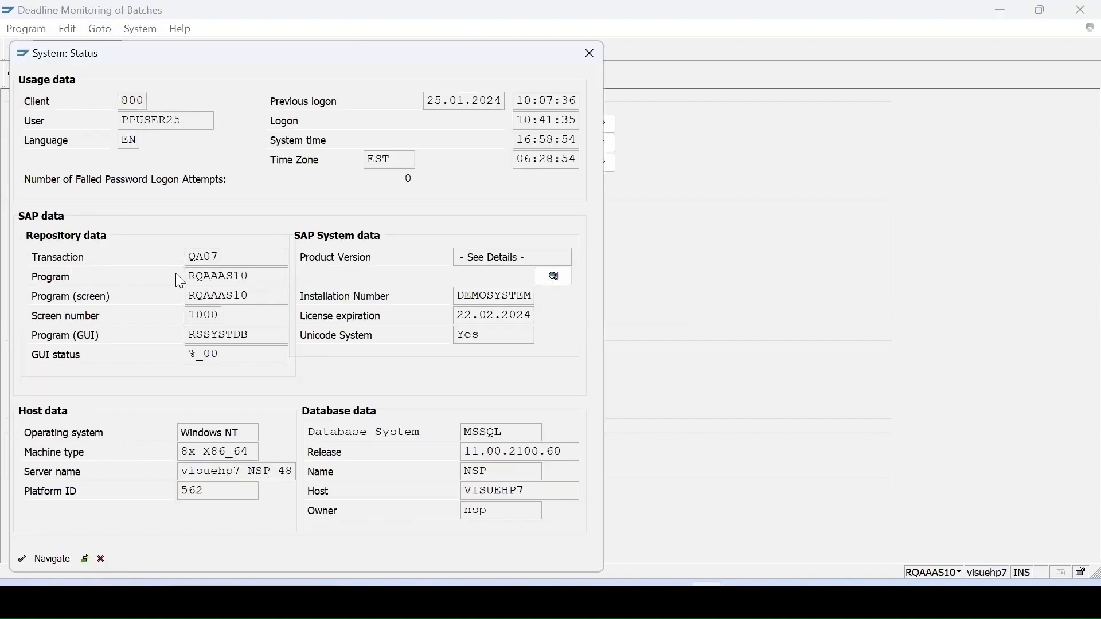
{"action": "left_click_drag", "start_coordinate": [259, 277], "coordinate": [90, 273]}
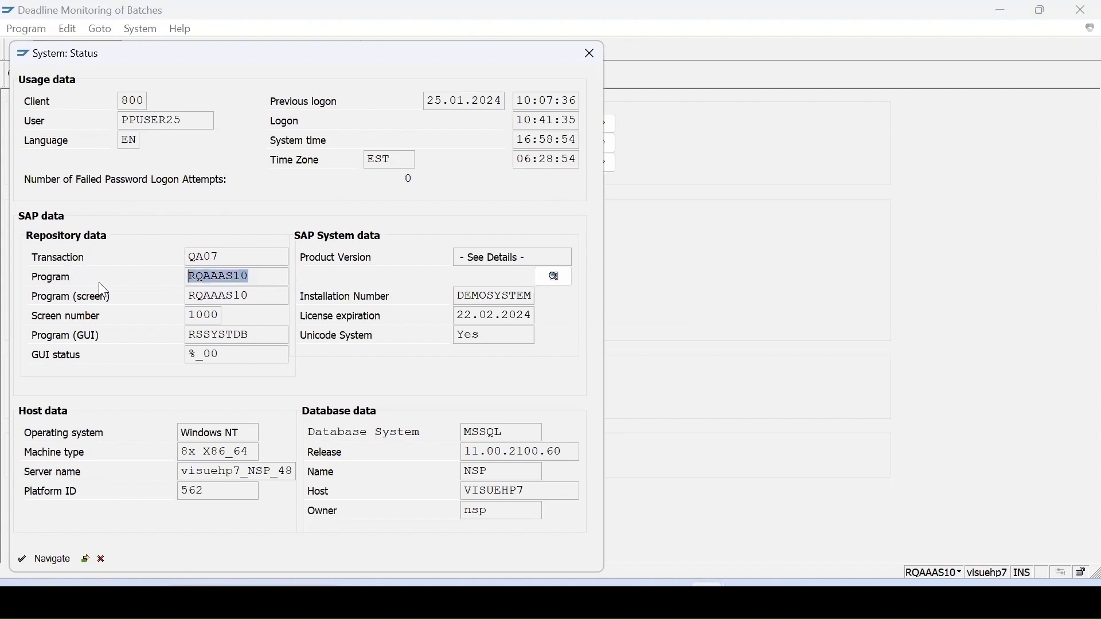
{"action": "left_click", "coordinate": [99, 282]}
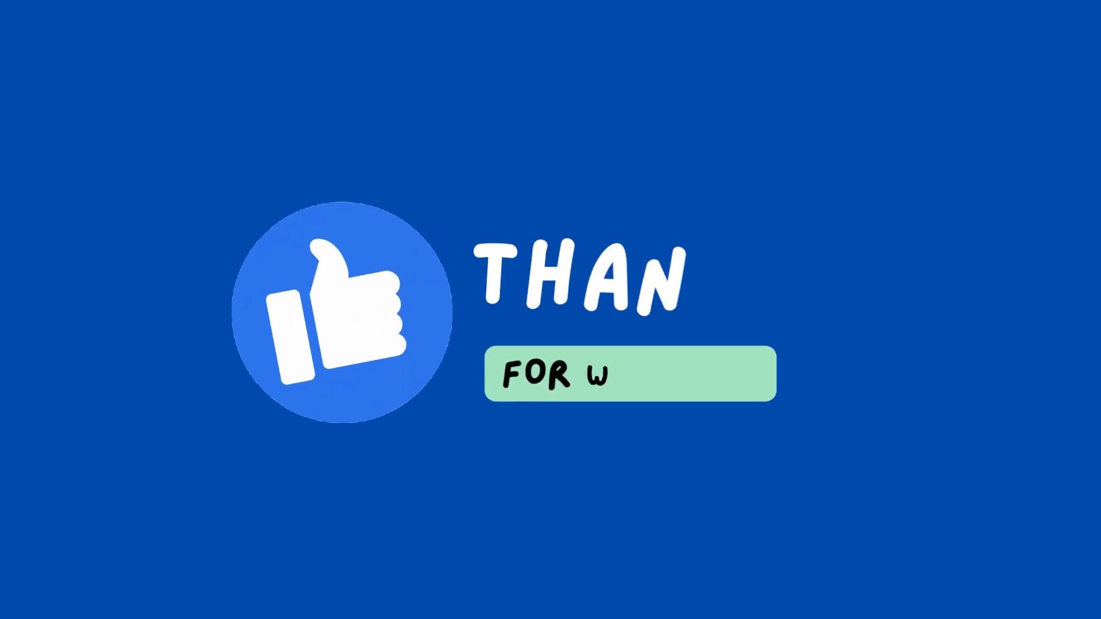